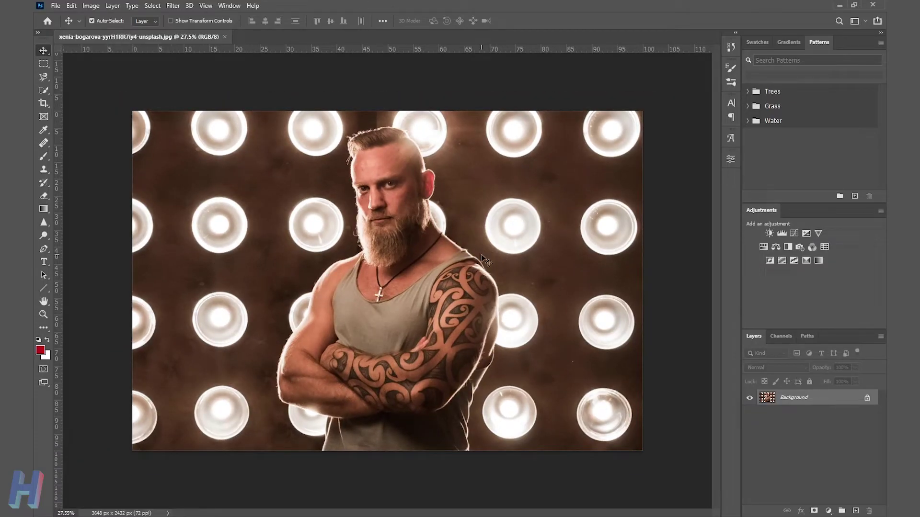
Darken the tattooed-man portrait with a Brightness/Contrast layer at brightness -150, contrast 30.
{"action": "left_click", "coordinate": [828, 511]}
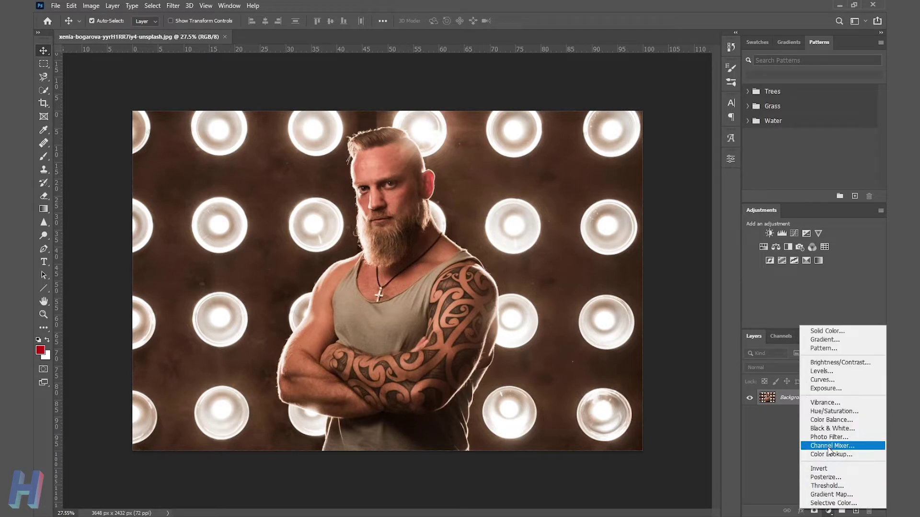
{"action": "left_click", "coordinate": [833, 362]}
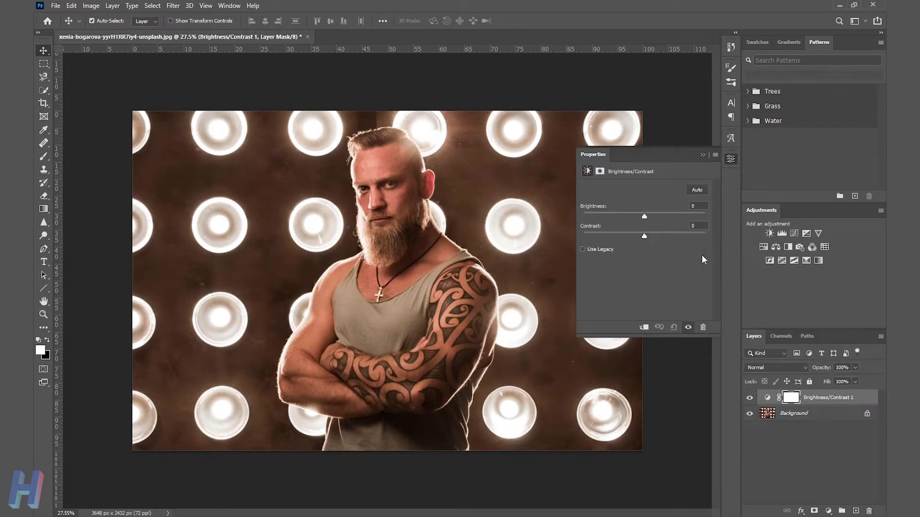
{"action": "left_click_drag", "start_coordinate": [645, 217], "coordinate": [583, 216]}
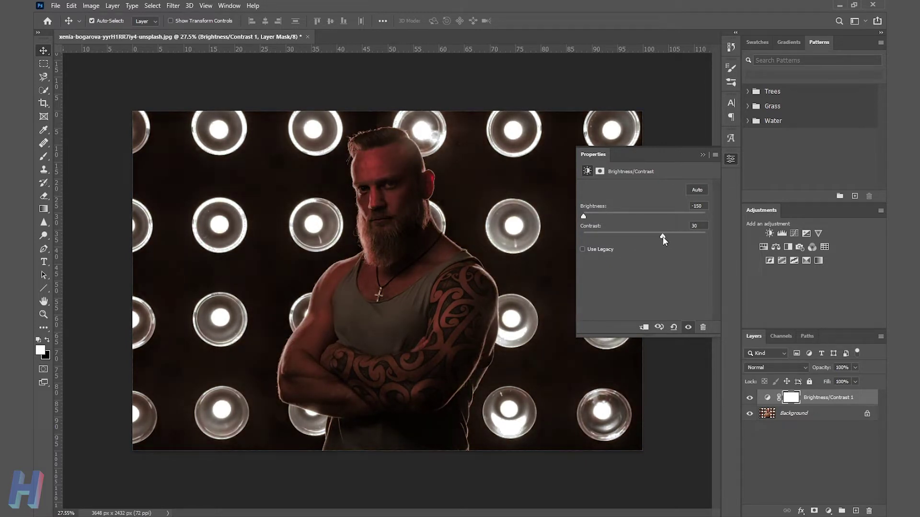
{"action": "left_click", "coordinate": [731, 159]}
{"action": "left_click", "coordinate": [750, 399]}
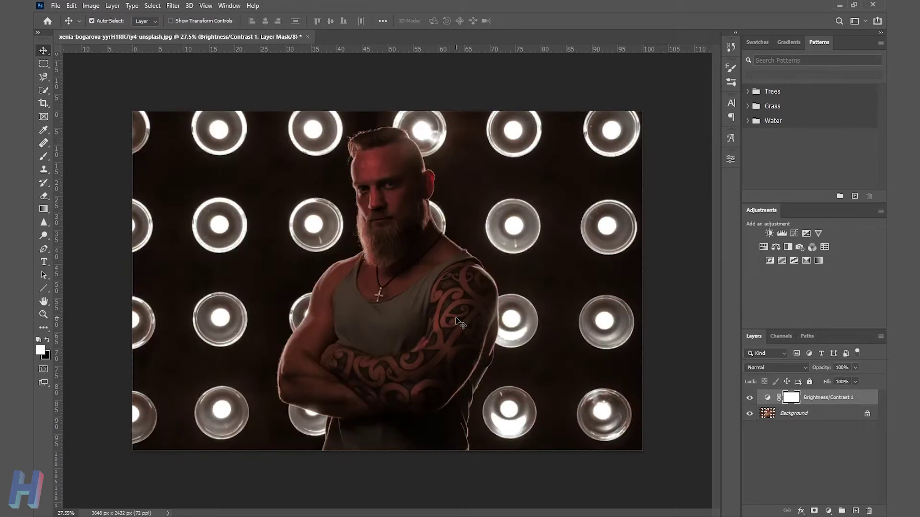
{"action": "left_click", "coordinate": [829, 512]}
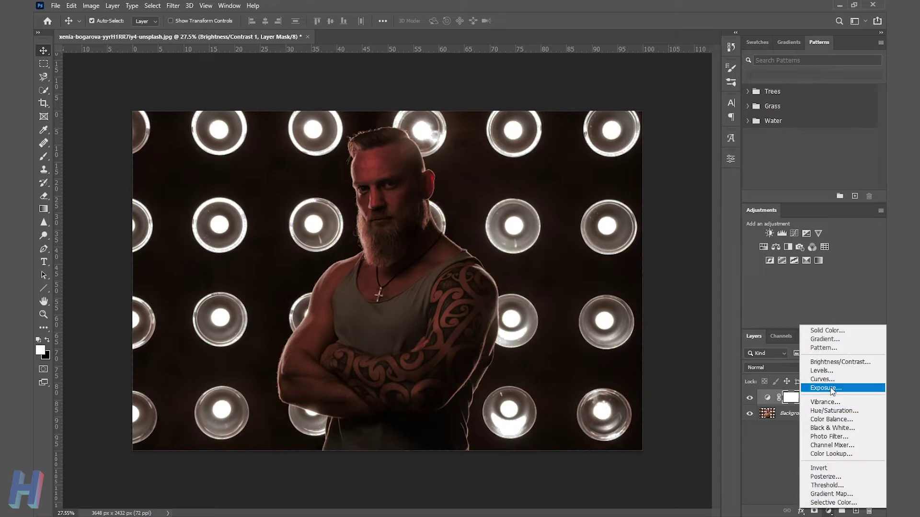
Add a colorized Hue/Saturation layer with saturation 100 and slightly lowered lightness.
{"action": "left_click", "coordinate": [824, 411]}
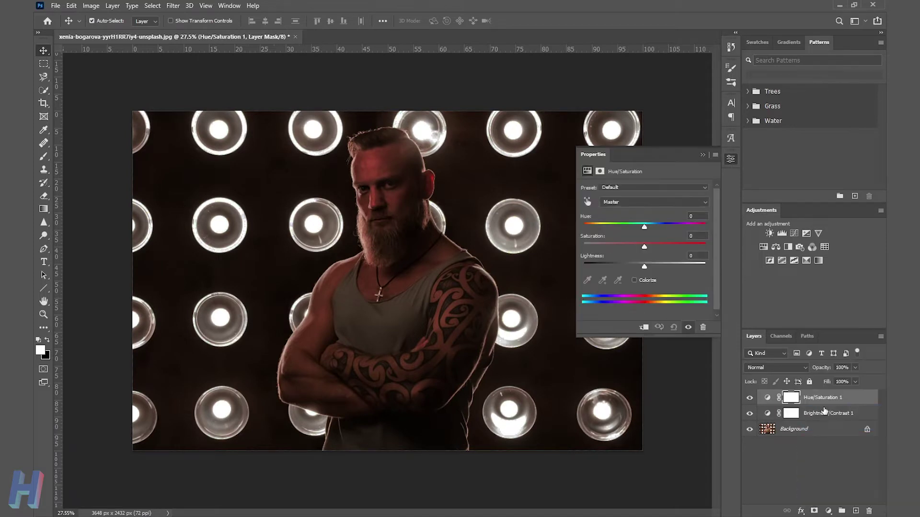
{"action": "left_click", "coordinate": [636, 279]}
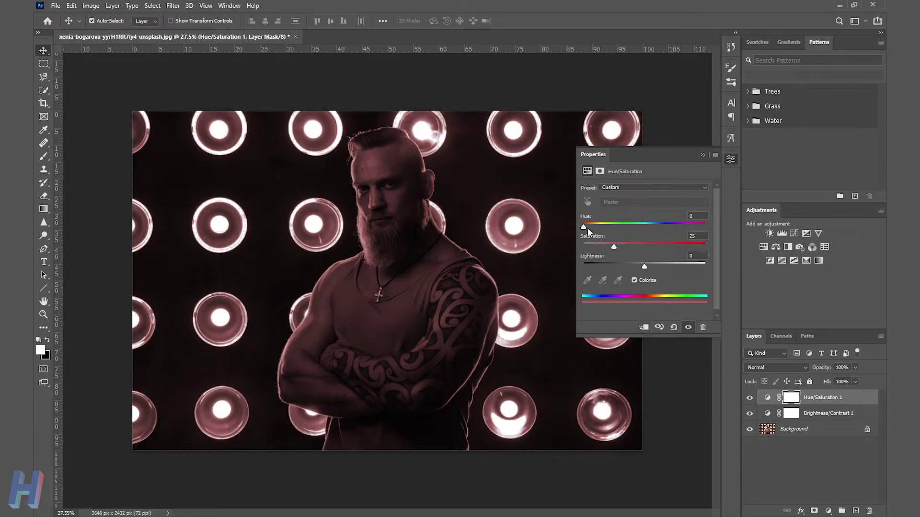
{"action": "left_click_drag", "start_coordinate": [612, 250], "coordinate": [712, 249]}
{"action": "mouse_move", "coordinate": [644, 267]}
{"action": "left_mouse_down"}
{"action": "mouse_move", "coordinate": [631, 265]}
{"action": "mouse_move", "coordinate": [643, 266]}
{"action": "left_mouse_up"}
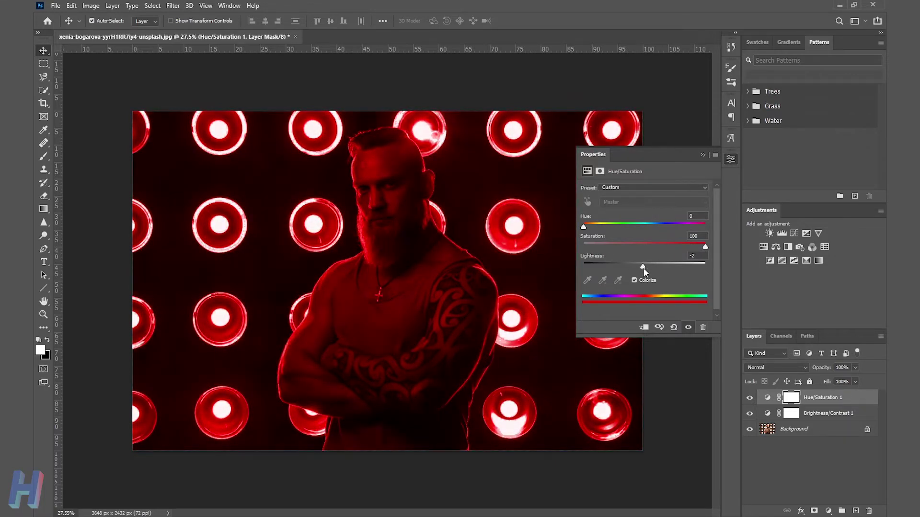
{"action": "left_click", "coordinate": [703, 155]}
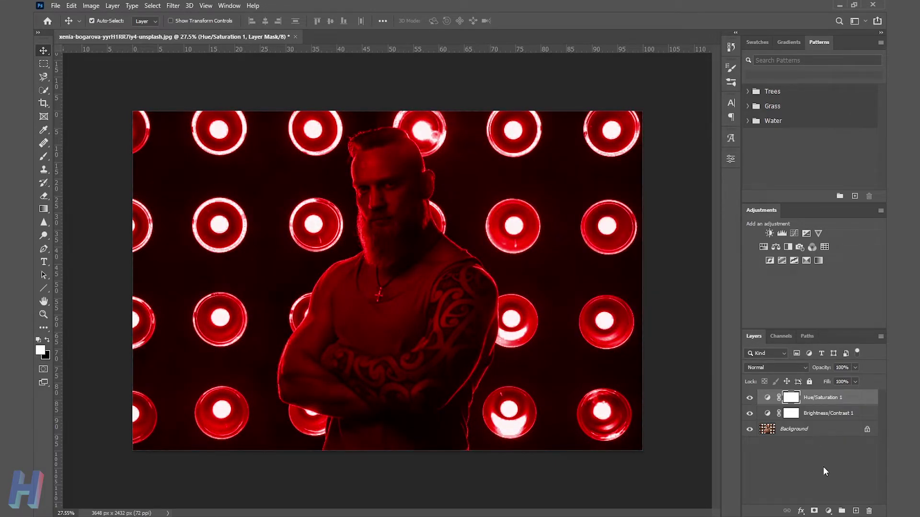
{"action": "left_click", "coordinate": [828, 511]}
Add a Levels layer with input black 39, midtone 0.91 and output white about 194.
{"action": "left_click", "coordinate": [822, 372]}
{"action": "left_click_drag", "start_coordinate": [709, 292], "coordinate": [688, 291]}
{"action": "mouse_move", "coordinate": [597, 262]}
{"action": "left_mouse_down"}
{"action": "mouse_move", "coordinate": [711, 261]}
{"action": "mouse_move", "coordinate": [613, 262]}
{"action": "left_mouse_up"}
{"action": "left_click_drag", "start_coordinate": [597, 291], "coordinate": [597, 290]}
{"action": "left_click_drag", "start_coordinate": [688, 291], "coordinate": [682, 292]}
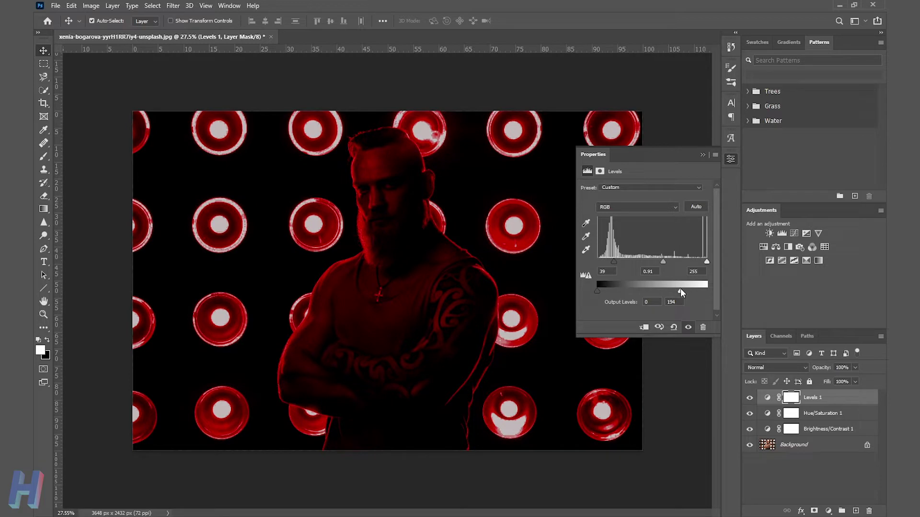
{"action": "left_click", "coordinate": [703, 155]}
{"action": "left_click", "coordinate": [749, 397]}
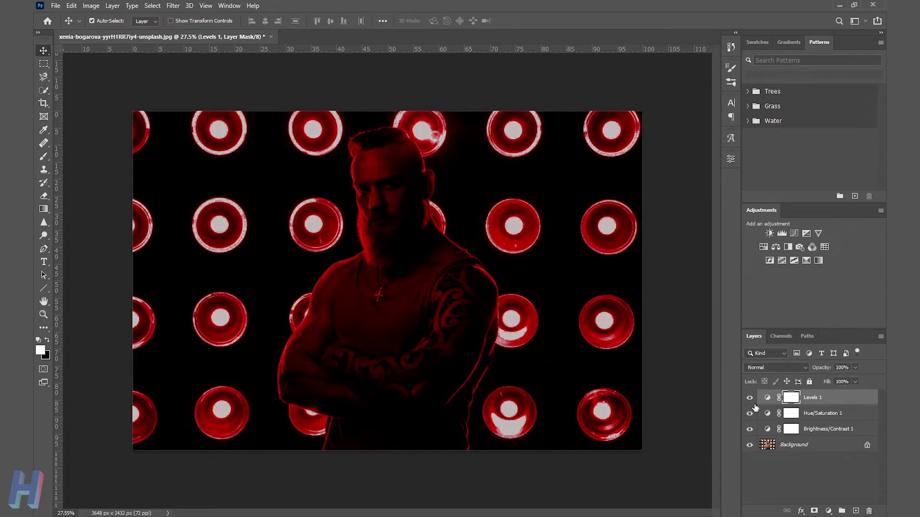
Unlock the Background layer and group the three adjustment layers into Group 1.
{"action": "left_click", "coordinate": [867, 445]}
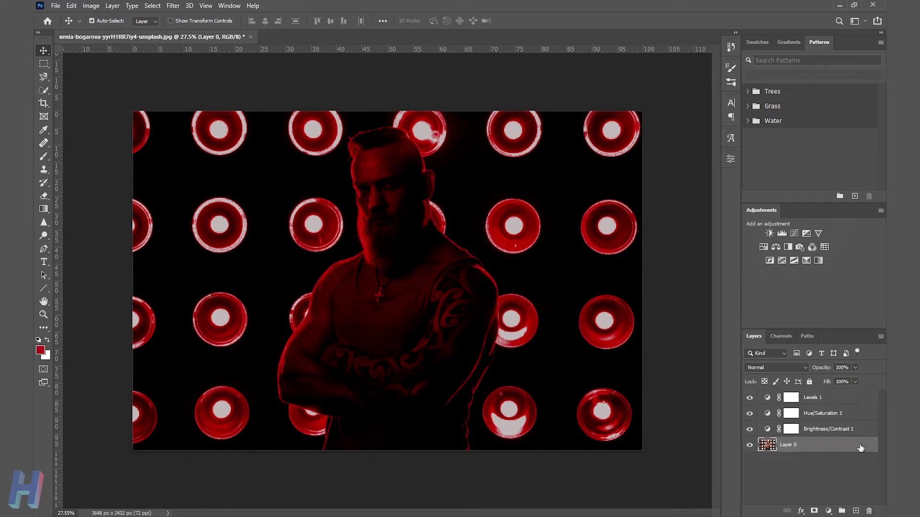
{"action": "left_click", "coordinate": [836, 430]}
{"action": "left_click", "coordinate": [815, 398], "text": "shift"}
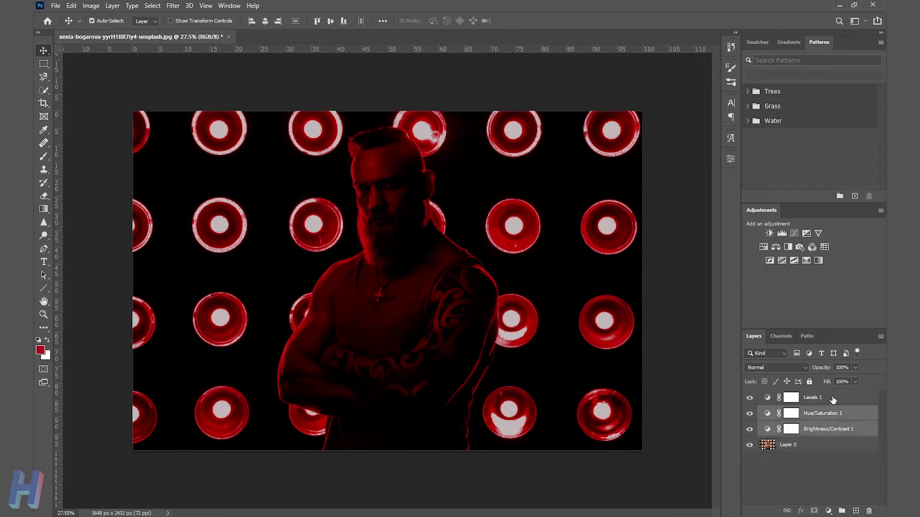
{"action": "left_click_drag", "start_coordinate": [814, 398], "coordinate": [841, 511]}
Duplicate Layer 0 and move the copy above Group 1.
{"action": "left_click", "coordinate": [797, 410]}
{"action": "key", "text": "ctrl+j"}
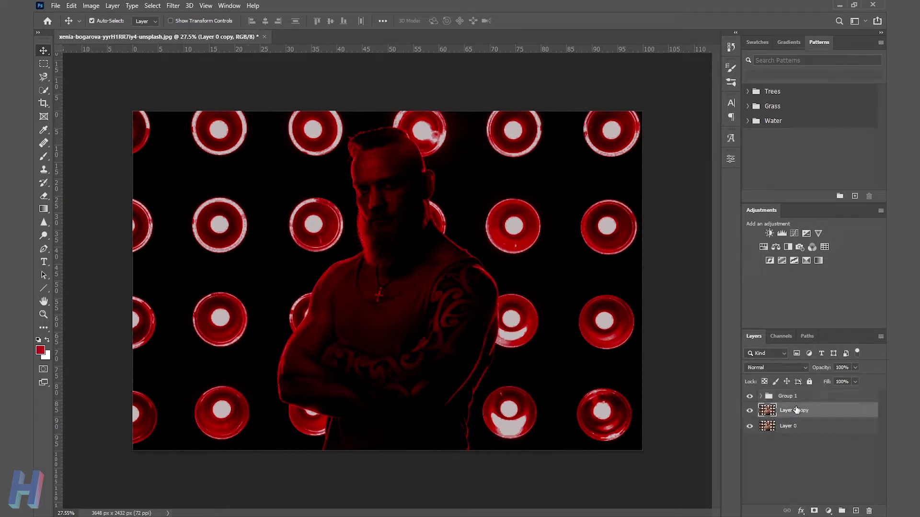
{"action": "left_click_drag", "start_coordinate": [808, 419], "coordinate": [803, 398]}
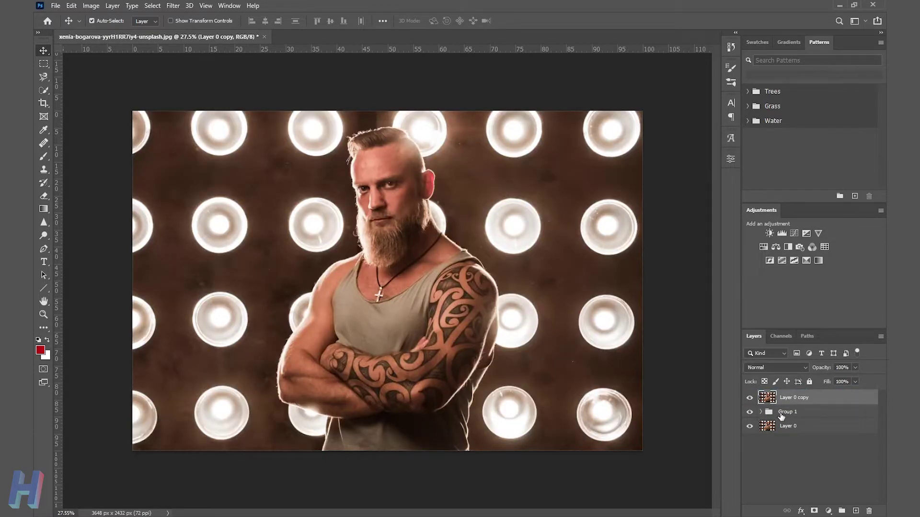
{"action": "key", "text": "ctrl+plus"}
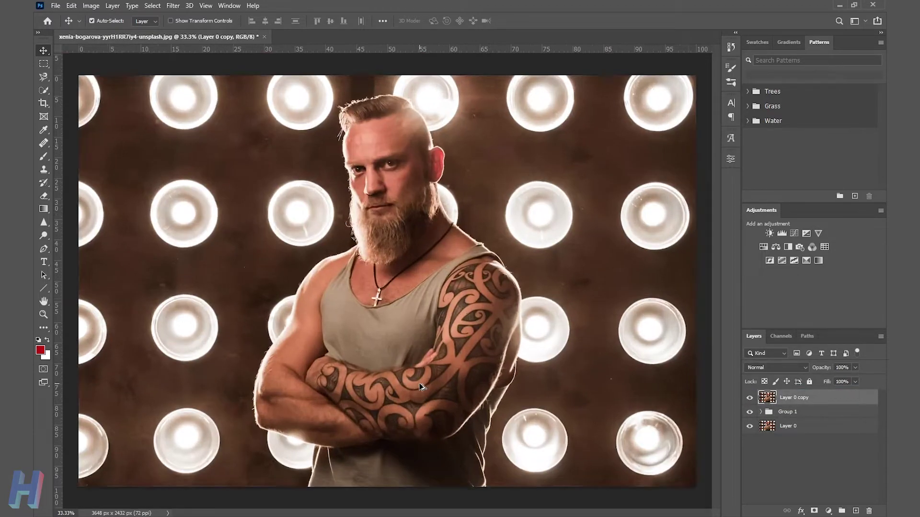
Zoom in on the arm and switch to the Pen Tool in Path mode.
{"action": "scroll", "coordinate": [419, 387], "scroll_direction": "up", "scroll_amount": 3}
{"action": "scroll", "coordinate": [419, 387], "scroll_direction": "up", "scroll_amount": 3}
{"action": "scroll", "coordinate": [419, 387], "scroll_direction": "up", "scroll_amount": 2}
{"action": "scroll", "coordinate": [419, 387], "scroll_direction": "up", "scroll_amount": 2}
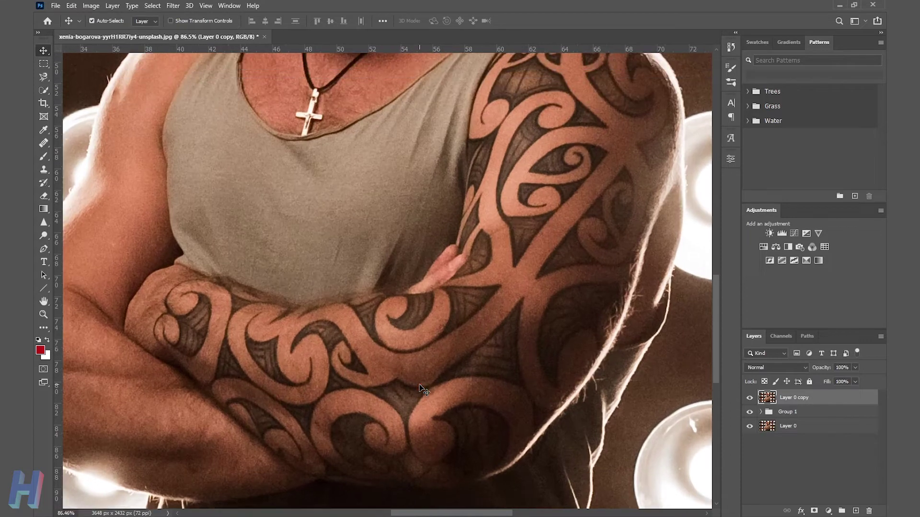
{"action": "scroll", "coordinate": [357, 374], "scroll_direction": "up", "scroll_amount": 1}
{"action": "right_click", "coordinate": [43, 248]}
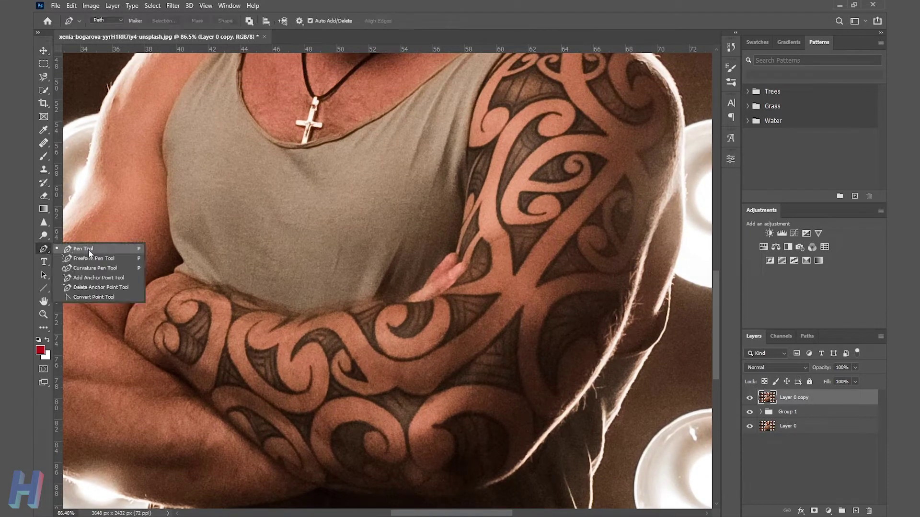
{"action": "left_click", "coordinate": [88, 250]}
{"action": "scroll", "coordinate": [165, 352], "scroll_direction": "up", "scroll_amount": 10}
{"action": "scroll", "coordinate": [165, 352], "scroll_direction": "up", "scroll_amount": 1}
Trace a curved Pen path along the outline of the arm tattoo.
{"action": "left_click", "coordinate": [171, 418]}
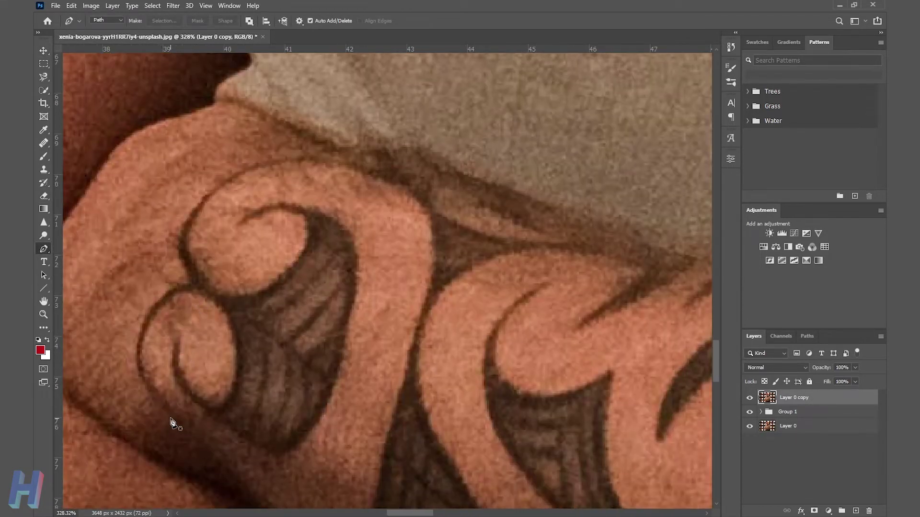
{"action": "mouse_move", "coordinate": [149, 310]}
{"action": "left_mouse_down"}
{"action": "mouse_move", "coordinate": [186, 242]}
{"action": "mouse_move", "coordinate": [183, 252]}
{"action": "left_mouse_up"}
{"action": "left_click", "coordinate": [191, 286]}
{"action": "left_click_drag", "start_coordinate": [194, 282], "coordinate": [191, 286]}
{"action": "mouse_move", "coordinate": [237, 174]}
{"action": "left_mouse_down"}
{"action": "mouse_move", "coordinate": [337, 120]}
{"action": "mouse_move", "coordinate": [255, 156]}
{"action": "left_mouse_up"}
{"action": "mouse_move", "coordinate": [407, 182]}
{"action": "left_mouse_down"}
{"action": "mouse_move", "coordinate": [437, 223]}
{"action": "mouse_move", "coordinate": [435, 203]}
{"action": "left_mouse_up"}
{"action": "mouse_move", "coordinate": [569, 242]}
{"action": "left_mouse_down"}
{"action": "mouse_move", "coordinate": [674, 233]}
{"action": "mouse_move", "coordinate": [588, 238]}
{"action": "mouse_move", "coordinate": [650, 235]}
{"action": "mouse_move", "coordinate": [643, 241]}
{"action": "left_mouse_up"}
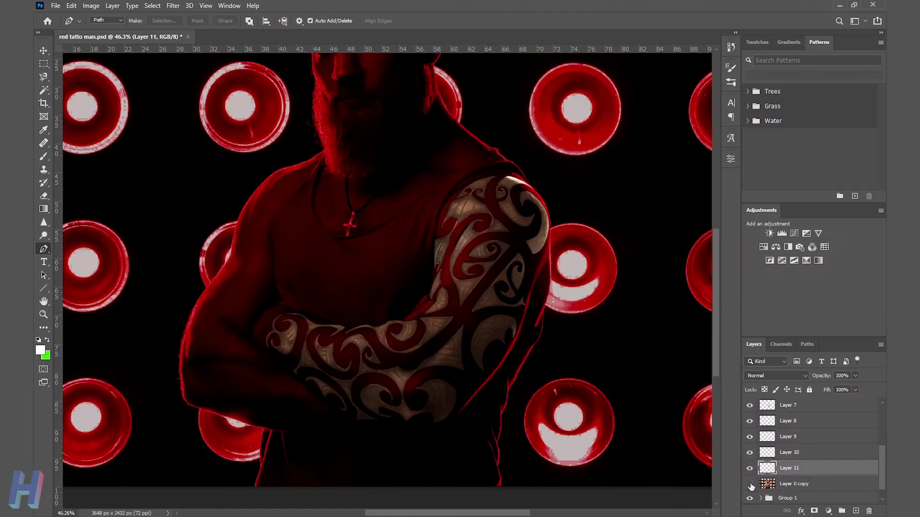
Toggle the original colour photo's visibility and select Layer 0 copy.
{"action": "left_click", "coordinate": [750, 485]}
{"action": "left_click", "coordinate": [750, 485]}
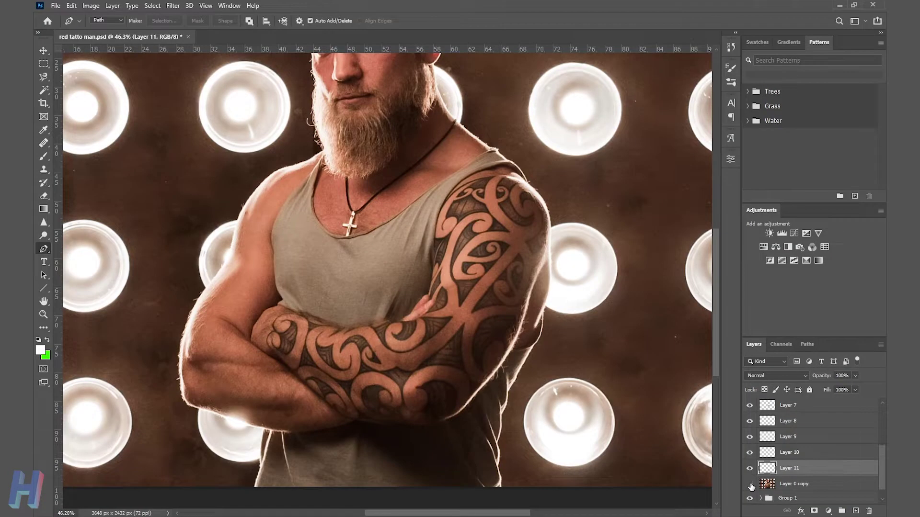
{"action": "left_click", "coordinate": [767, 484]}
Outline the cross pendant with the Magnetic Lasso.
{"action": "scroll", "coordinate": [366, 320], "scroll_direction": "up", "scroll_amount": 5}
{"action": "scroll", "coordinate": [366, 320], "scroll_direction": "up", "scroll_amount": 5}
{"action": "key", "text": "l"}
{"action": "left_click", "coordinate": [377, 136]}
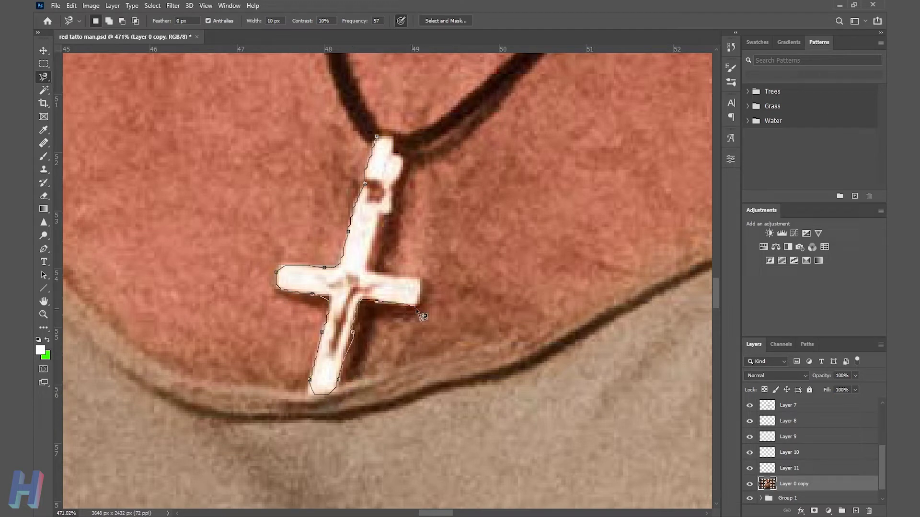
{"action": "left_click", "coordinate": [377, 139]}
{"action": "scroll", "coordinate": [357, 274], "scroll_direction": "down", "scroll_amount": 3}
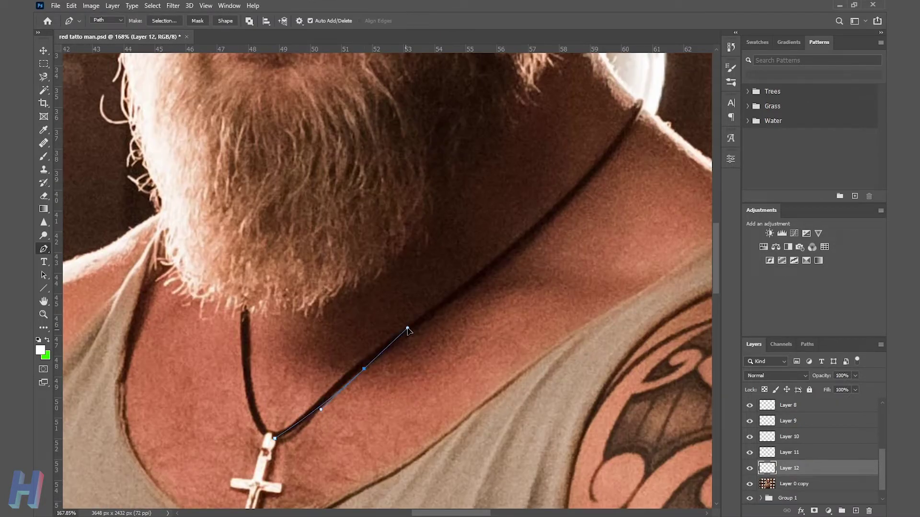
Start a Pen path from the cross up one edge of the necklace cord and back down.
{"action": "scroll", "coordinate": [310, 426], "scroll_direction": "up", "scroll_amount": 3}
{"action": "left_click", "coordinate": [328, 398]}
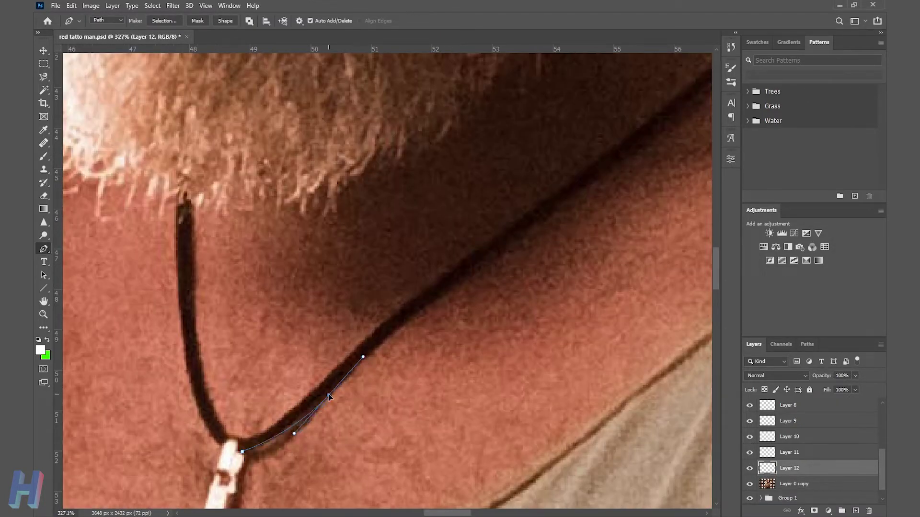
{"action": "left_click", "coordinate": [431, 303]}
{"action": "left_click", "coordinate": [449, 293]}
{"action": "scroll", "coordinate": [498, 288], "scroll_direction": "down", "scroll_amount": 1}
{"action": "scroll", "coordinate": [497, 288], "scroll_direction": "down", "scroll_amount": 2}
{"action": "left_click", "coordinate": [637, 185]}
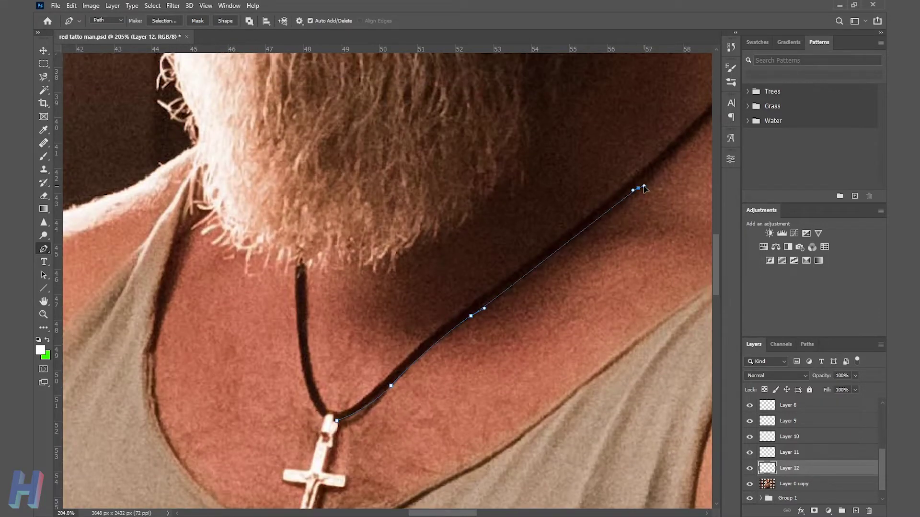
{"action": "scroll", "coordinate": [618, 228], "scroll_direction": "down", "scroll_amount": 1}
{"action": "scroll", "coordinate": [618, 228], "scroll_direction": "down", "scroll_amount": 1}
{"action": "scroll", "coordinate": [505, 168], "scroll_direction": "up", "scroll_amount": 3}
{"action": "left_click_drag", "start_coordinate": [502, 144], "coordinate": [504, 135]}
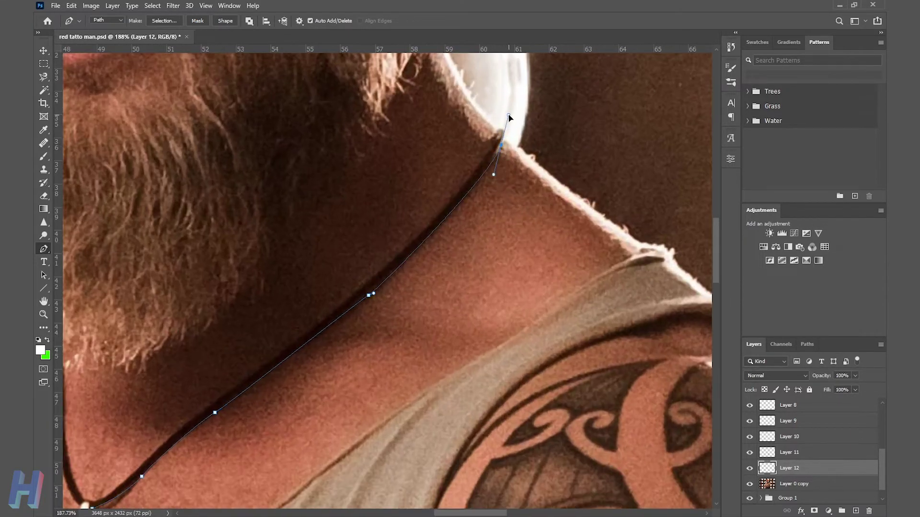
{"action": "left_click_drag", "start_coordinate": [483, 162], "coordinate": [479, 169]}
{"action": "left_click_drag", "start_coordinate": [338, 310], "coordinate": [306, 333]}
Trace the path around the cord's bend and back to the cross, closing it.
{"action": "scroll", "coordinate": [307, 333], "scroll_direction": "left", "scroll_amount": 1}
{"action": "scroll", "coordinate": [336, 345], "scroll_direction": "left", "scroll_amount": 5}
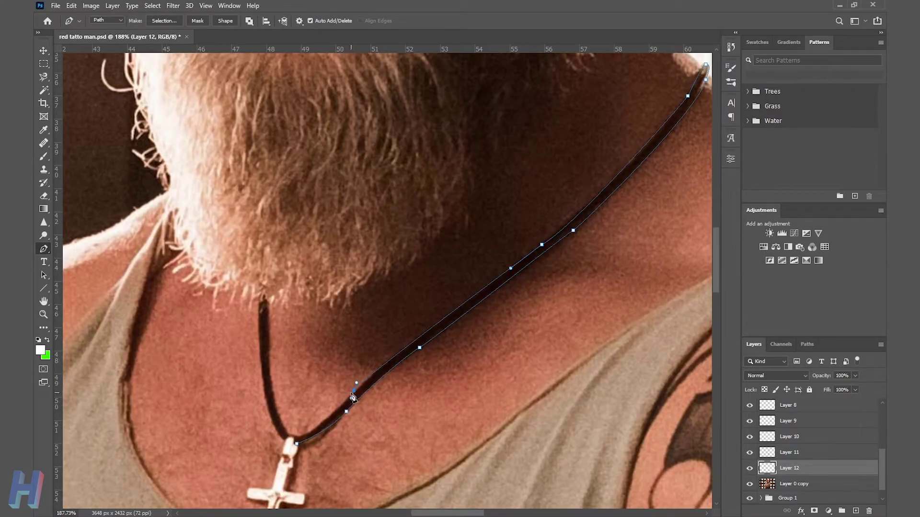
{"action": "scroll", "coordinate": [336, 395], "scroll_direction": "up", "scroll_amount": 2}
{"action": "left_click_drag", "start_coordinate": [367, 382], "coordinate": [365, 395]}
{"action": "left_click_drag", "start_coordinate": [275, 447], "coordinate": [268, 443]}
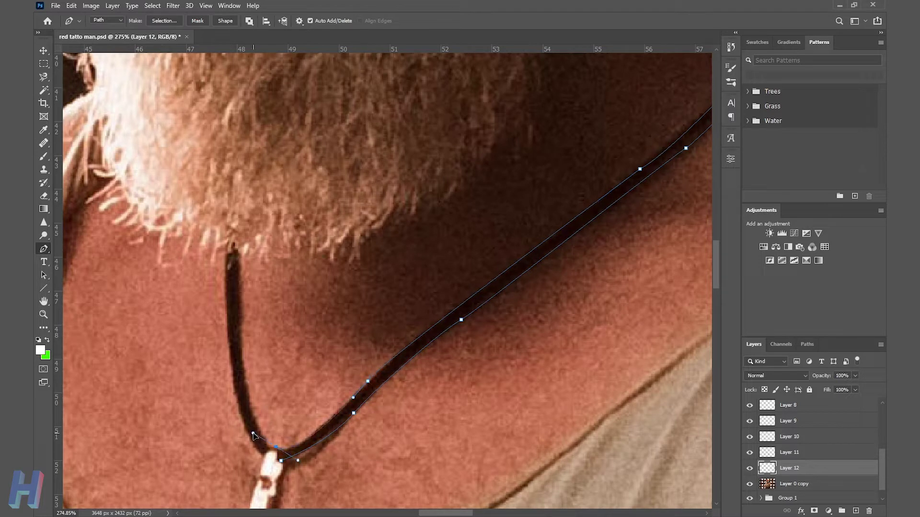
{"action": "mouse_move", "coordinate": [247, 388]}
{"action": "left_mouse_down"}
{"action": "mouse_move", "coordinate": [258, 368]}
{"action": "mouse_move", "coordinate": [245, 351]}
{"action": "left_mouse_up"}
{"action": "left_click", "coordinate": [241, 255]}
{"action": "left_click_drag", "start_coordinate": [227, 239], "coordinate": [226, 257]}
{"action": "left_click_drag", "start_coordinate": [227, 325], "coordinate": [230, 364]}
{"action": "left_click_drag", "start_coordinate": [264, 456], "coordinate": [288, 471]}
{"action": "left_click", "coordinate": [282, 461]}
{"action": "scroll", "coordinate": [360, 444], "scroll_direction": "down", "scroll_amount": 3}
Convert the cord path to a 1-pixel feathered selection and add a new empty layer.
{"action": "right_click", "coordinate": [339, 390]}
{"action": "left_click", "coordinate": [364, 206]}
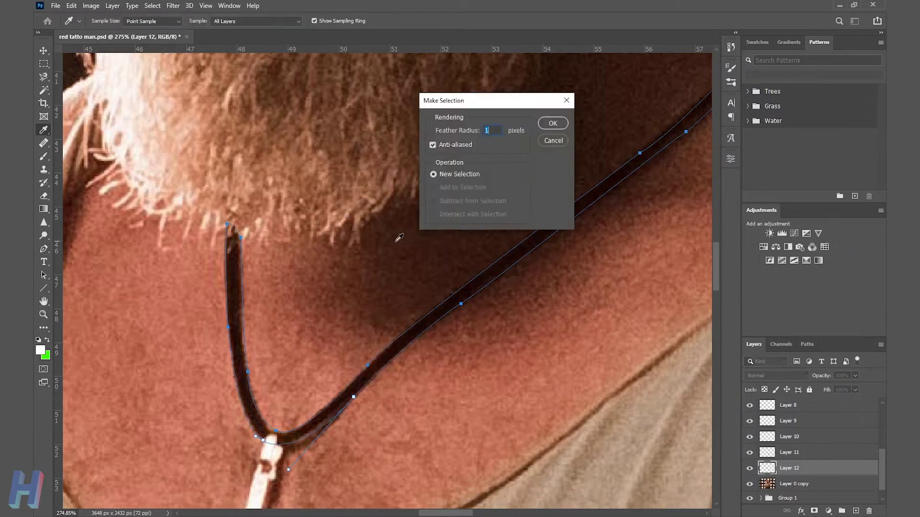
{"action": "key", "text": "Return"}
{"action": "scroll", "coordinate": [450, 283], "scroll_direction": "down", "scroll_amount": 3}
{"action": "key", "text": "ctrl+shift+alt+n"}
{"action": "scroll", "coordinate": [450, 284], "scroll_direction": "down", "scroll_amount": 3}
{"action": "scroll", "coordinate": [450, 283], "scroll_direction": "down", "scroll_amount": 2}
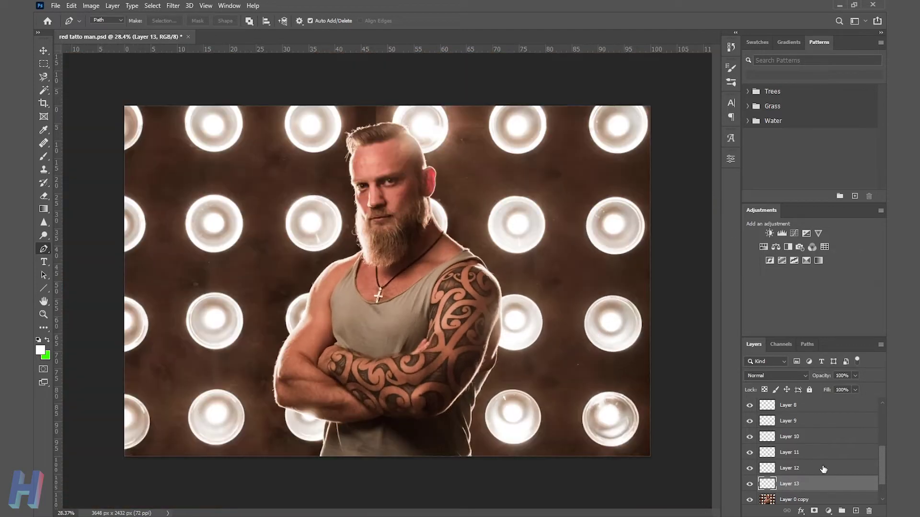
Copy the man onto a new layer via Select Subject, then hide the colour photo.
{"action": "scroll", "coordinate": [815, 455], "scroll_direction": "down", "scroll_amount": 1}
{"action": "left_click", "coordinate": [750, 468]}
{"action": "scroll", "coordinate": [434, 263], "scroll_direction": "up", "scroll_amount": 3}
{"action": "scroll", "coordinate": [433, 261], "scroll_direction": "down", "scroll_amount": 3}
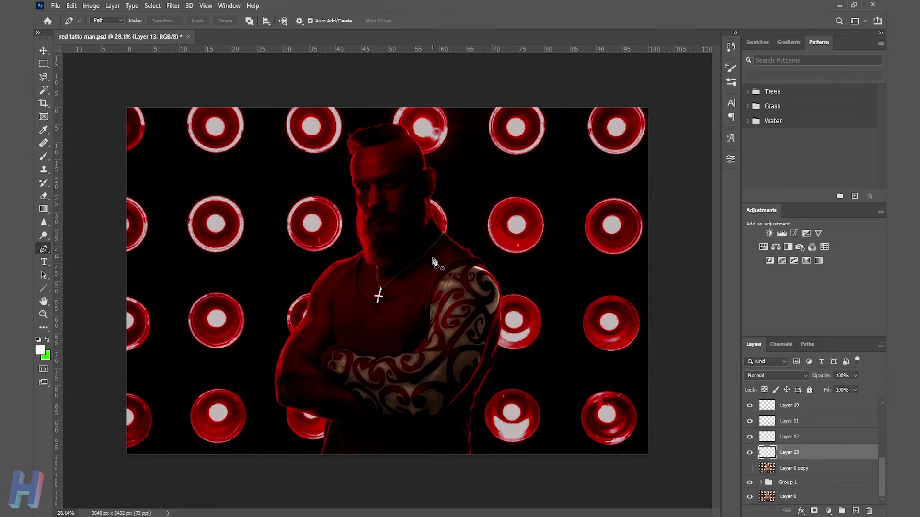
{"action": "left_click", "coordinate": [750, 468]}
{"action": "left_click", "coordinate": [790, 468]}
{"action": "key", "text": "ctrl+j"}
{"action": "left_click", "coordinate": [750, 468]}
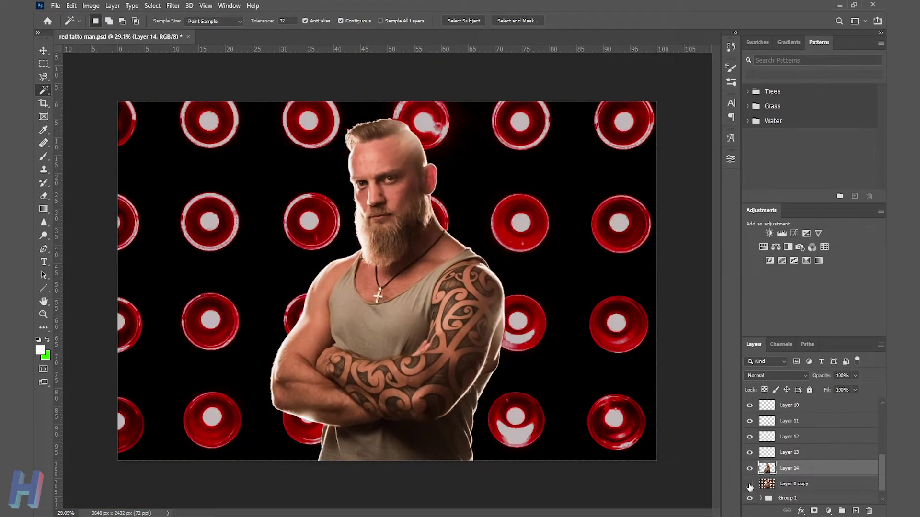
{"action": "key", "text": "w"}
Compare the group's visibility and delete Layer 0 copy.
{"action": "left_click", "coordinate": [750, 483]}
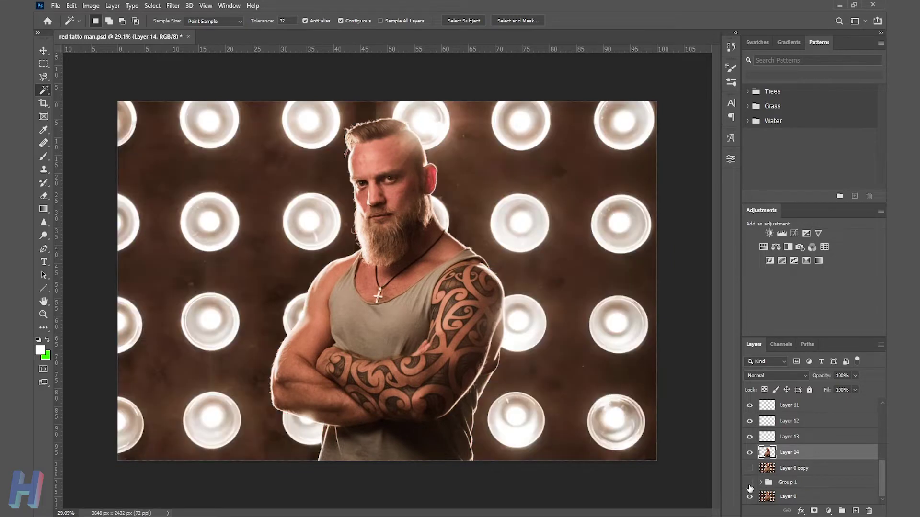
{"action": "left_click", "coordinate": [750, 497]}
{"action": "left_click", "coordinate": [750, 482]}
{"action": "left_click", "coordinate": [797, 472]}
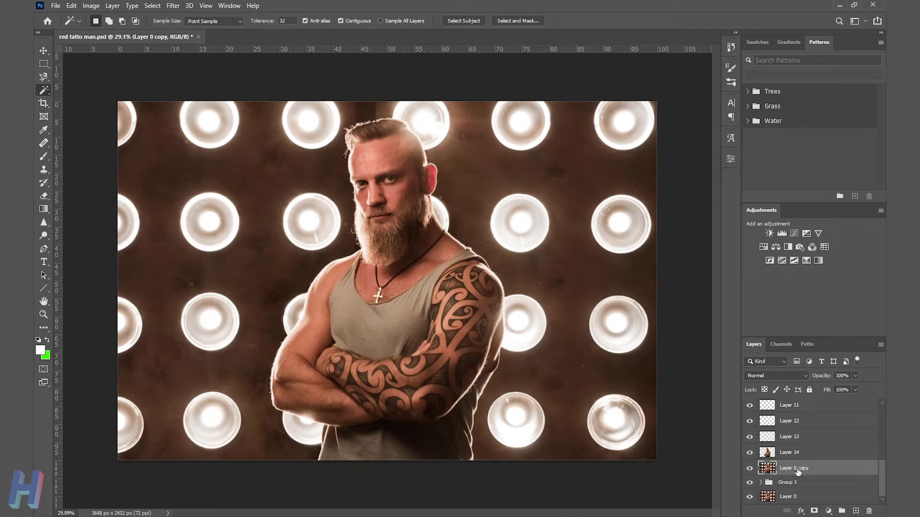
{"action": "key", "text": "Delete"}
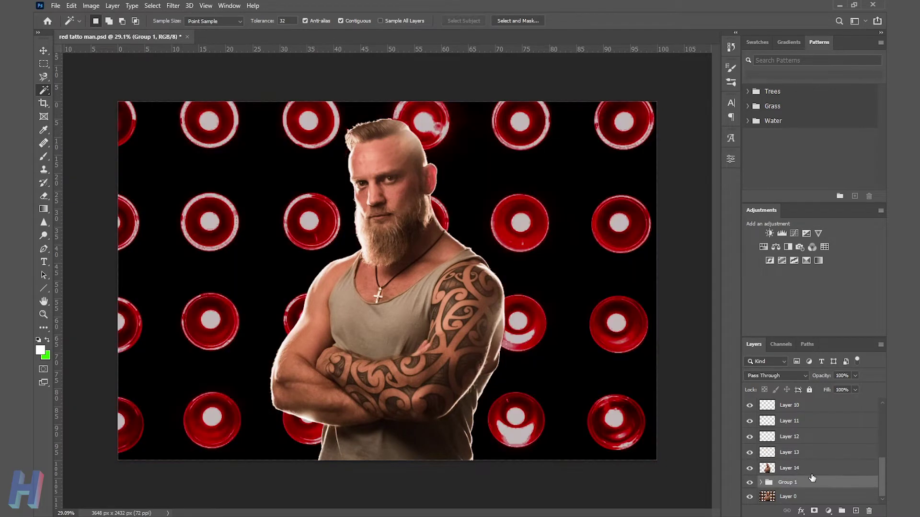
{"action": "left_click", "coordinate": [750, 497]}
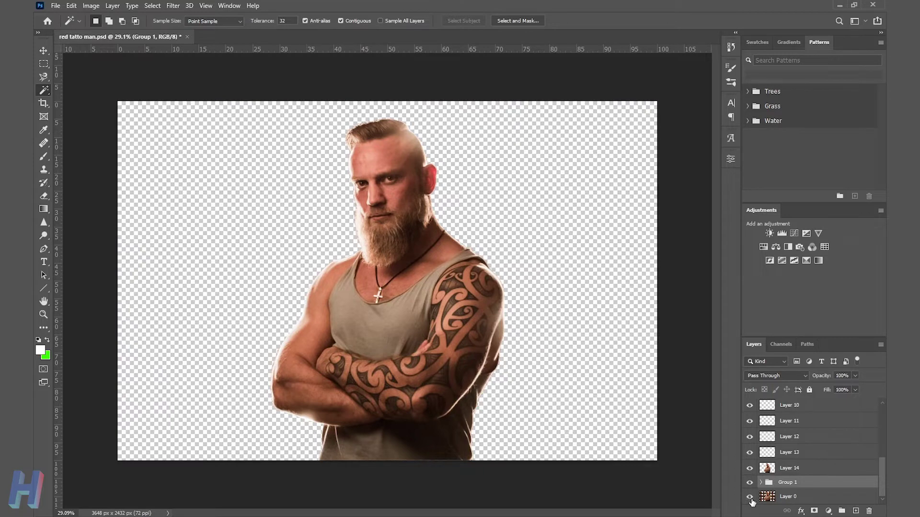
{"action": "left_click", "coordinate": [750, 496]}
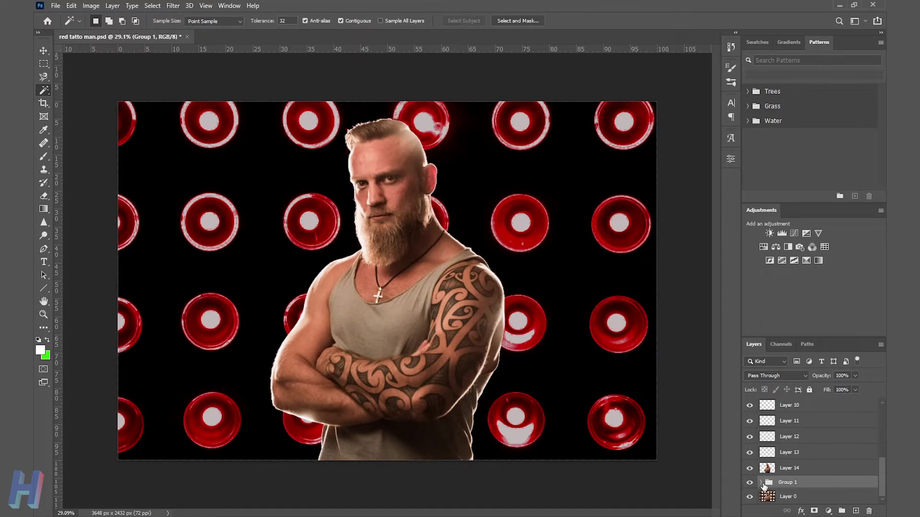
Duplicate Layer 0 and move the copy inside Group 1.
{"action": "left_click", "coordinate": [790, 497]}
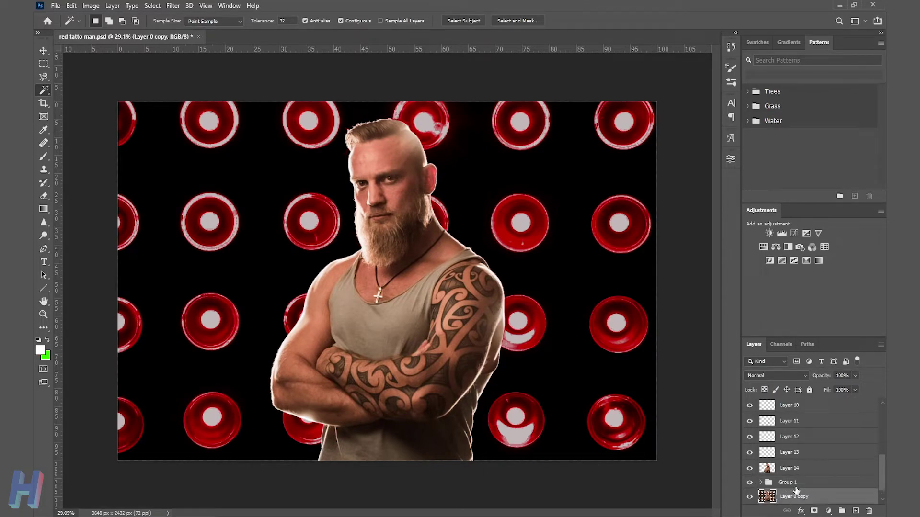
{"action": "key", "text": "ctrl+j"}
{"action": "right_click", "coordinate": [786, 468]}
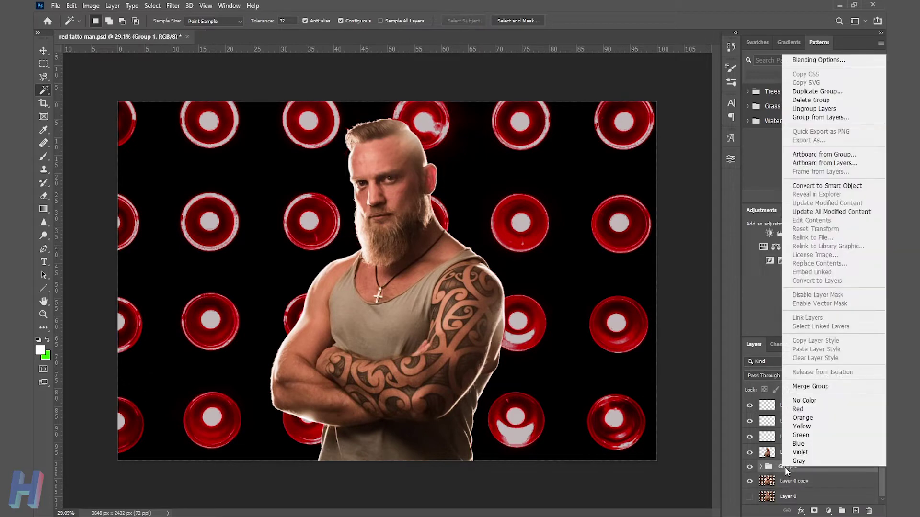
{"action": "left_click", "coordinate": [827, 186]}
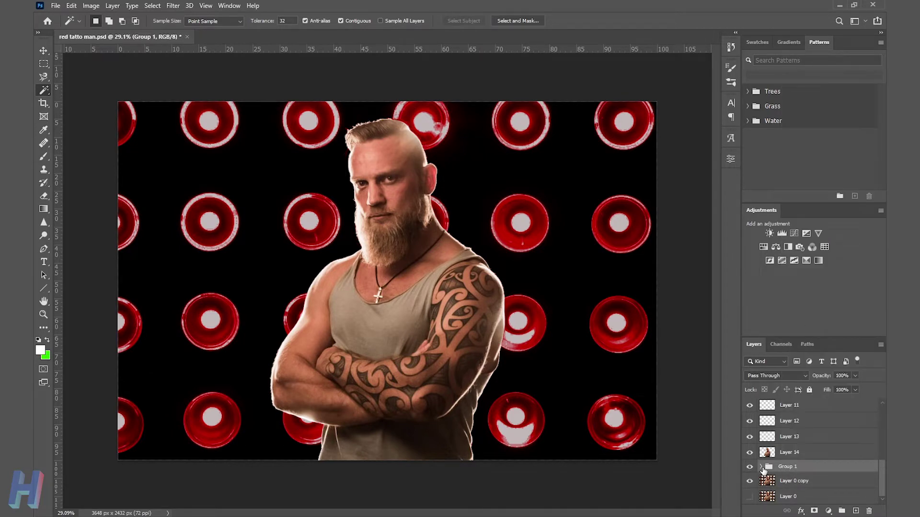
{"action": "left_click", "coordinate": [762, 467]}
{"action": "left_click_drag", "start_coordinate": [810, 489], "coordinate": [810, 475]}
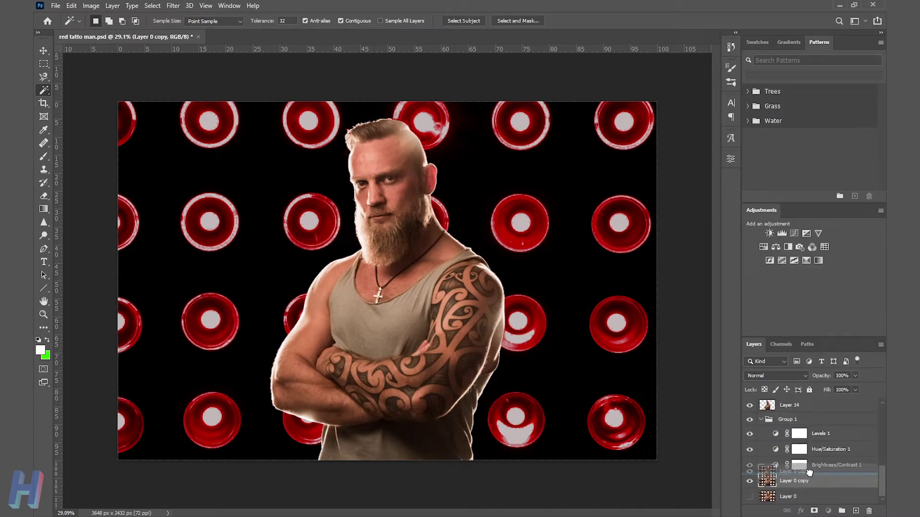
{"action": "left_click", "coordinate": [767, 420]}
Toggle the Brightness/Contrast, Hue/Saturation and Levels adjustments to compare, then collapse Group 1.
{"action": "scroll", "coordinate": [752, 479], "scroll_direction": "up", "scroll_amount": 1}
{"action": "left_click", "coordinate": [750, 481]}
{"action": "left_click", "coordinate": [750, 481]}
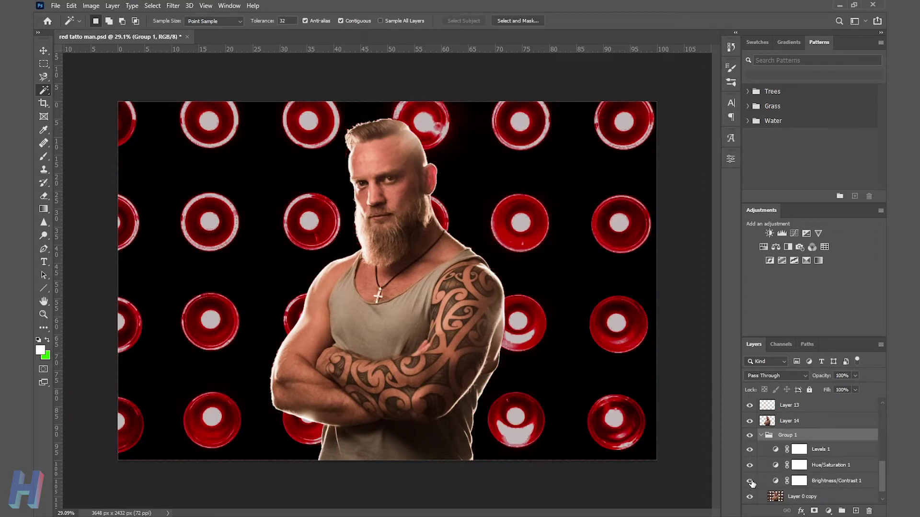
{"action": "left_click", "coordinate": [750, 481]}
{"action": "left_click", "coordinate": [750, 466]}
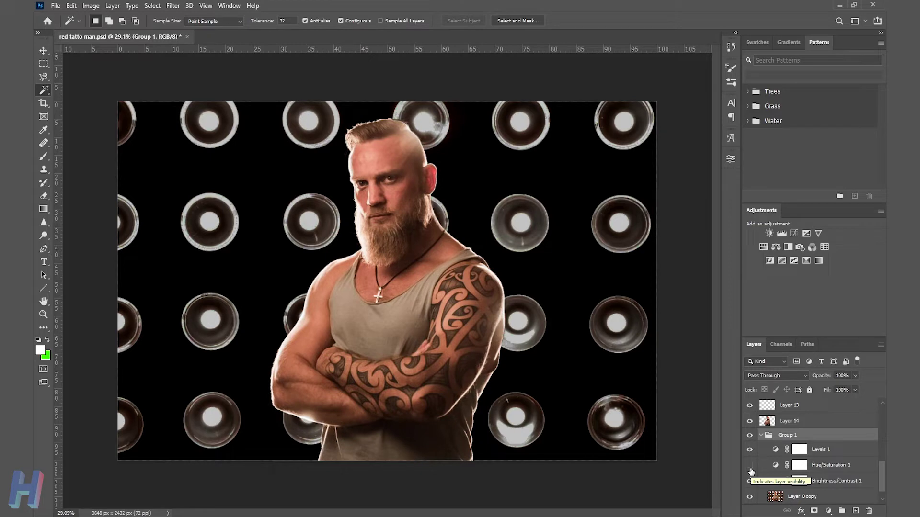
{"action": "left_click", "coordinate": [750, 470]}
{"action": "left_click", "coordinate": [750, 450]}
{"action": "left_click", "coordinate": [751, 466]}
{"action": "left_click", "coordinate": [750, 466]}
{"action": "left_click", "coordinate": [761, 435]}
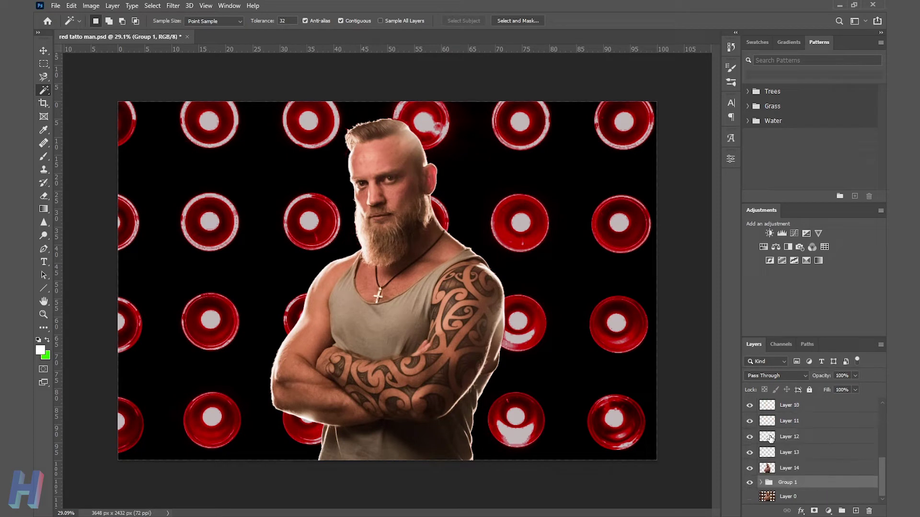
Group blur Layers 1–13 into Group 2 and hide the colour cut-out Layer 14.
{"action": "scroll", "coordinate": [786, 488], "scroll_direction": "up", "scroll_amount": 1}
{"action": "left_click", "coordinate": [793, 468]}
{"action": "scroll", "coordinate": [811, 470], "scroll_direction": "up", "scroll_amount": 3}
{"action": "scroll", "coordinate": [811, 469], "scroll_direction": "down", "scroll_amount": 3}
{"action": "left_click", "coordinate": [805, 411], "text": "shift"}
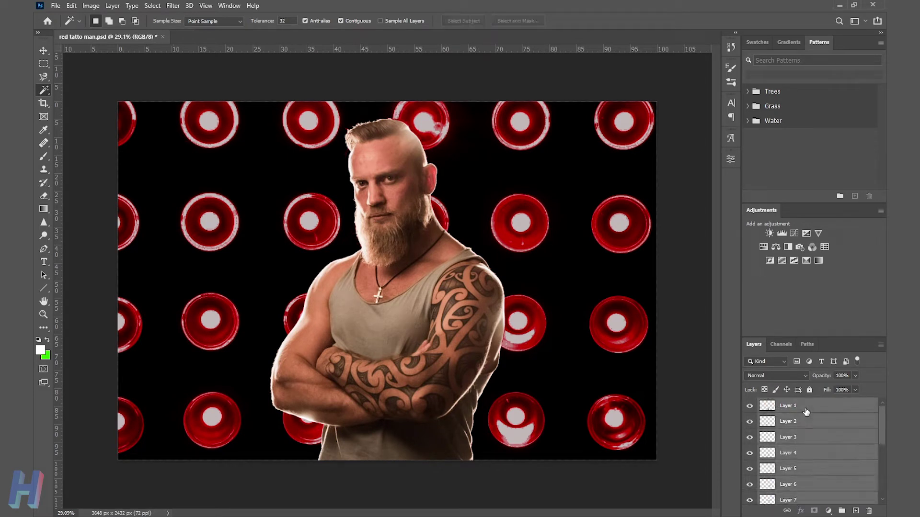
{"action": "left_click", "coordinate": [842, 511]}
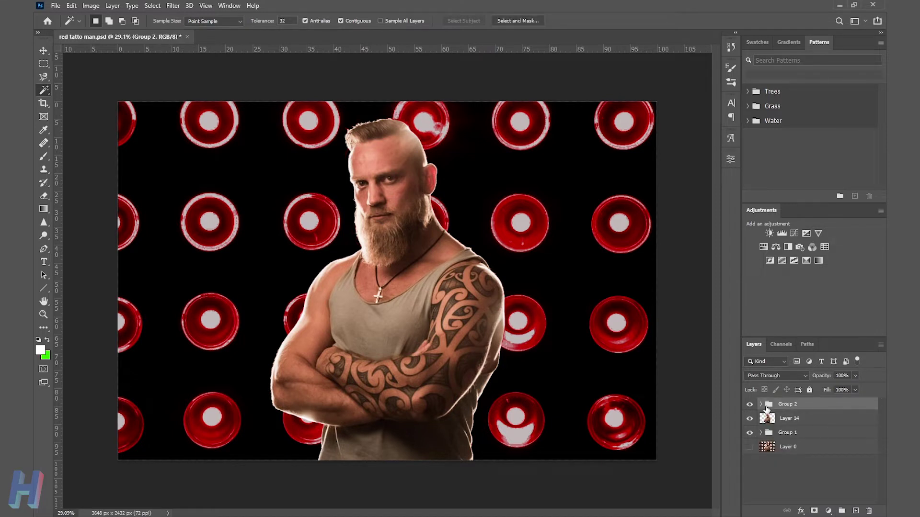
{"action": "left_click", "coordinate": [760, 405]}
{"action": "scroll", "coordinate": [791, 454], "scroll_direction": "down", "scroll_amount": 2}
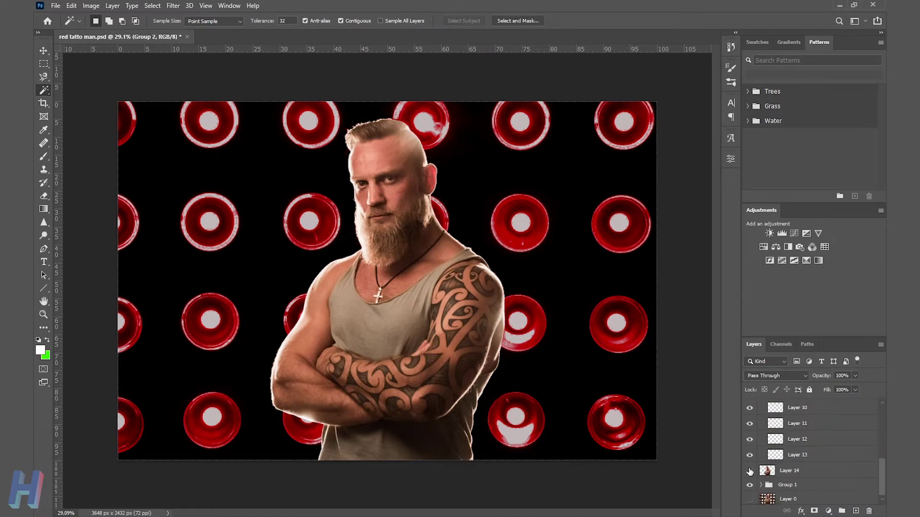
{"action": "left_click", "coordinate": [750, 472]}
{"action": "scroll", "coordinate": [768, 478], "scroll_direction": "up", "scroll_amount": 1}
{"action": "left_click", "coordinate": [757, 469]}
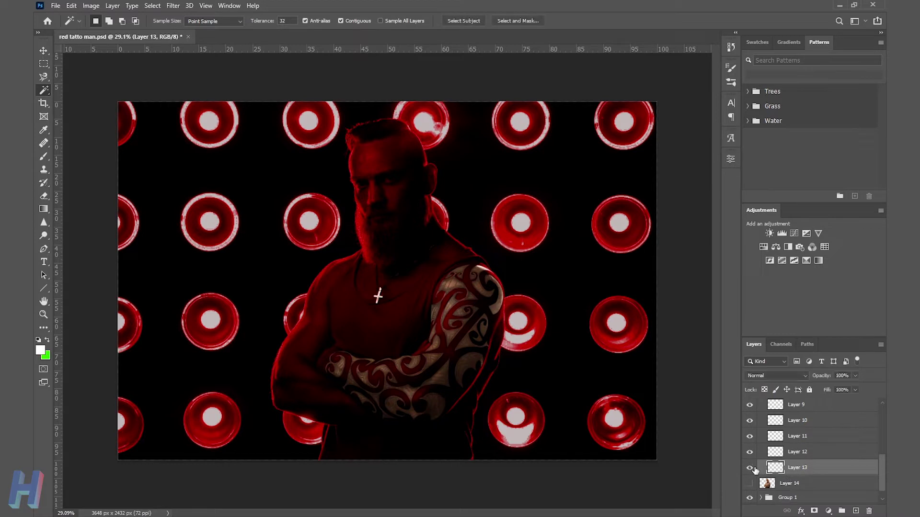
Move Layers 12 and 13 out of Group 2 into a new group named 2.
{"action": "left_click", "coordinate": [798, 452], "text": "shift"}
{"action": "left_click_drag", "start_coordinate": [800, 467], "coordinate": [806, 475]}
{"action": "key", "text": "ctrl+g"}
{"action": "scroll", "coordinate": [884, 476], "scroll_direction": "up", "scroll_amount": 2}
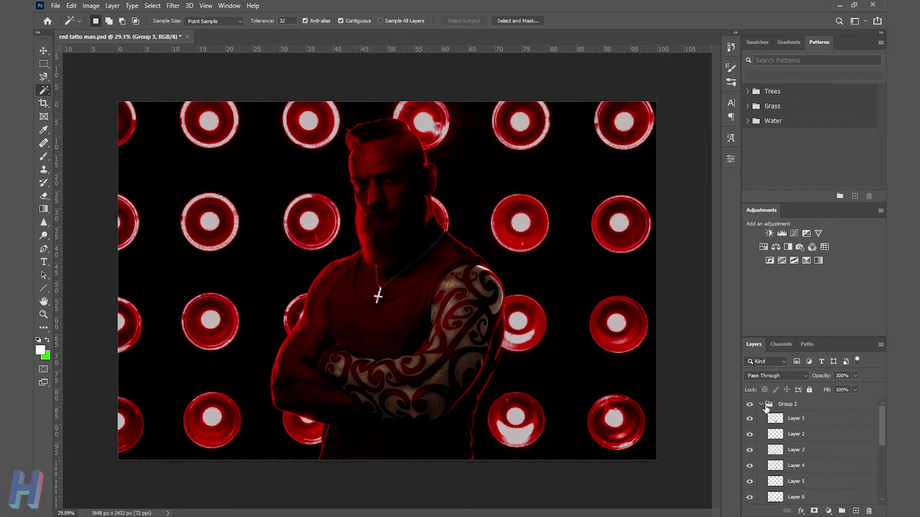
{"action": "left_click", "coordinate": [761, 405]}
{"action": "double_click", "coordinate": [788, 417]}
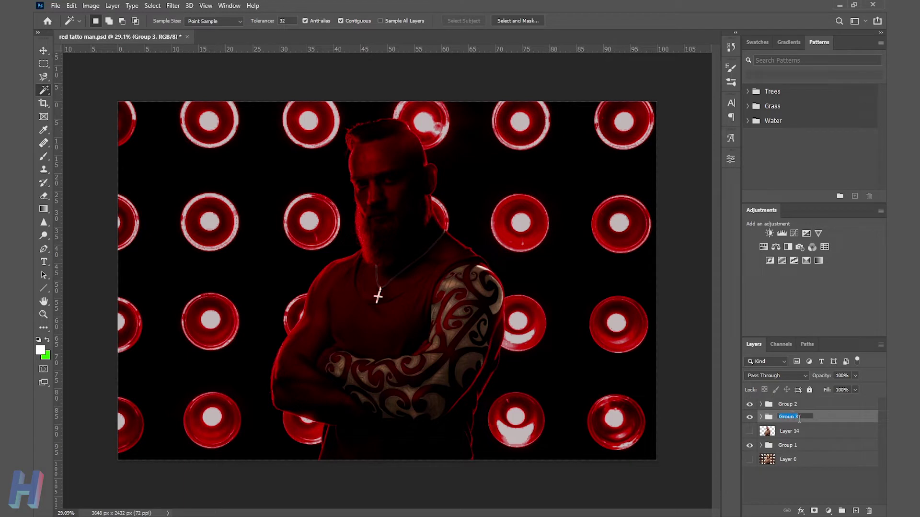
{"action": "type", "text": "2"}
{"action": "key", "text": "Return"}
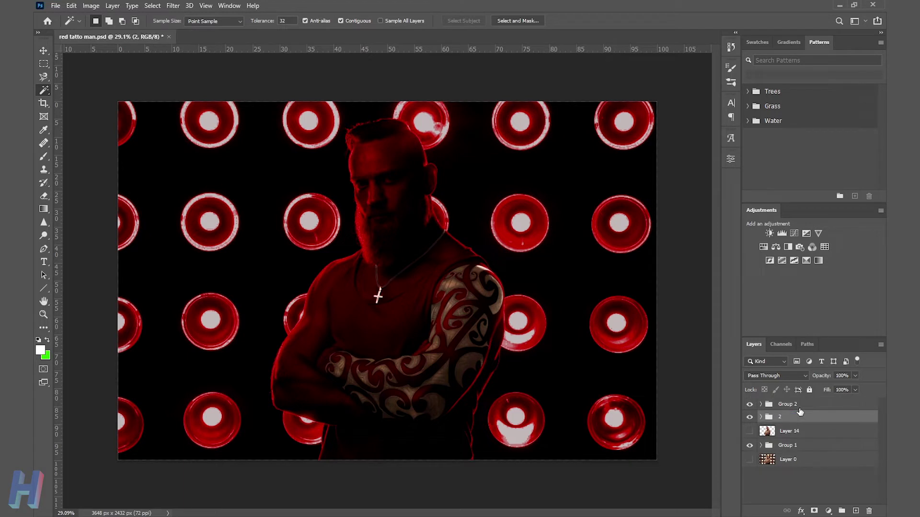
Rename the old Group 2 to 1, then compare the image with each group hidden.
{"action": "double_click", "coordinate": [787, 405]}
{"action": "type", "text": "1"}
{"action": "key", "text": "Return"}
{"action": "left_click", "coordinate": [750, 417]}
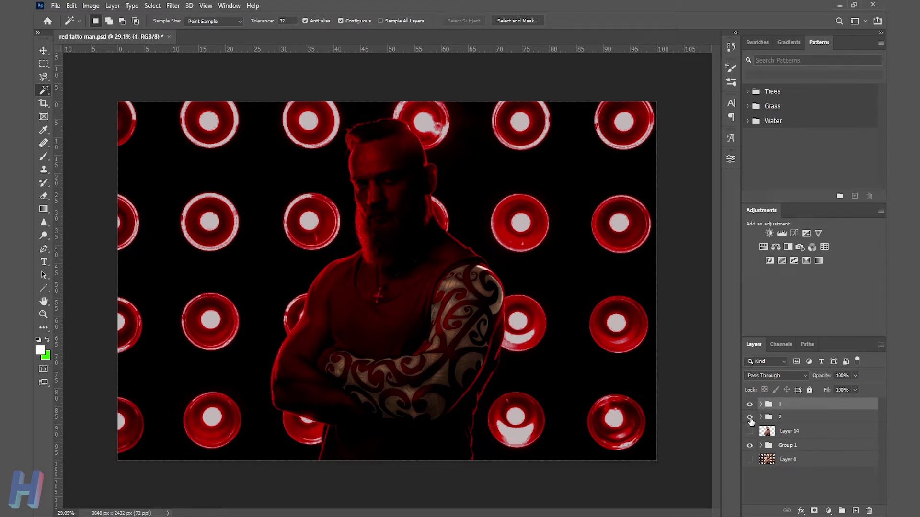
{"action": "left_click", "coordinate": [750, 405]}
Duplicate groups 1 and 2 and move the originals below Layer 0.
{"action": "left_click", "coordinate": [789, 418], "text": "shift"}
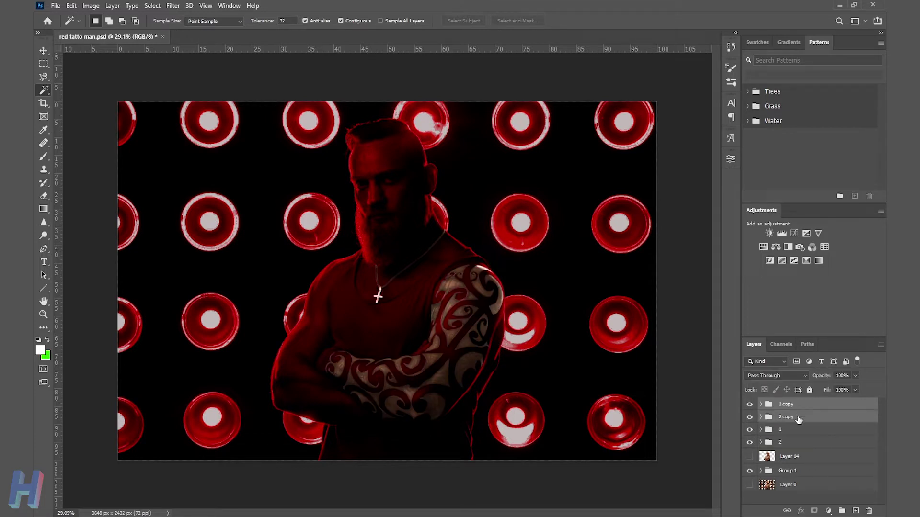
{"action": "key", "text": "ctrl+j"}
{"action": "left_click_drag", "start_coordinate": [801, 443], "coordinate": [806, 495]}
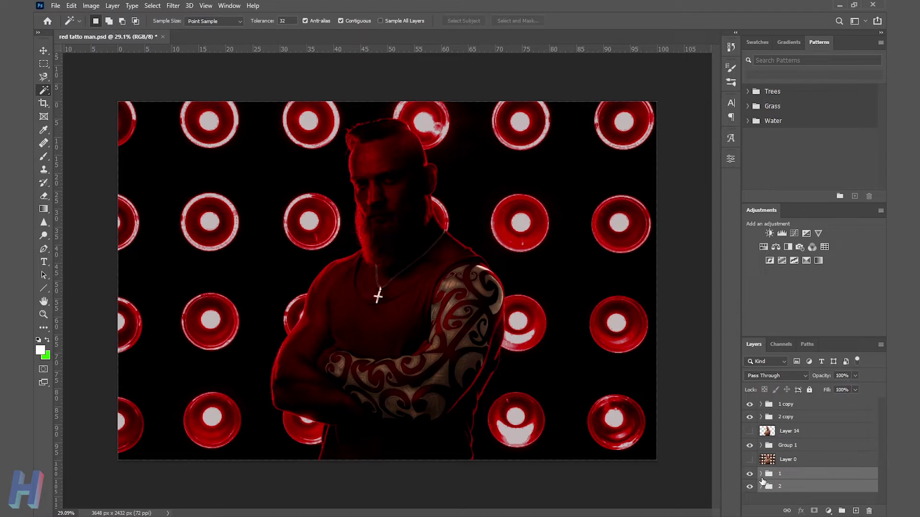
Group Layer 0 with the original groups into a group named BACKUP.
{"action": "left_click", "coordinate": [791, 468]}
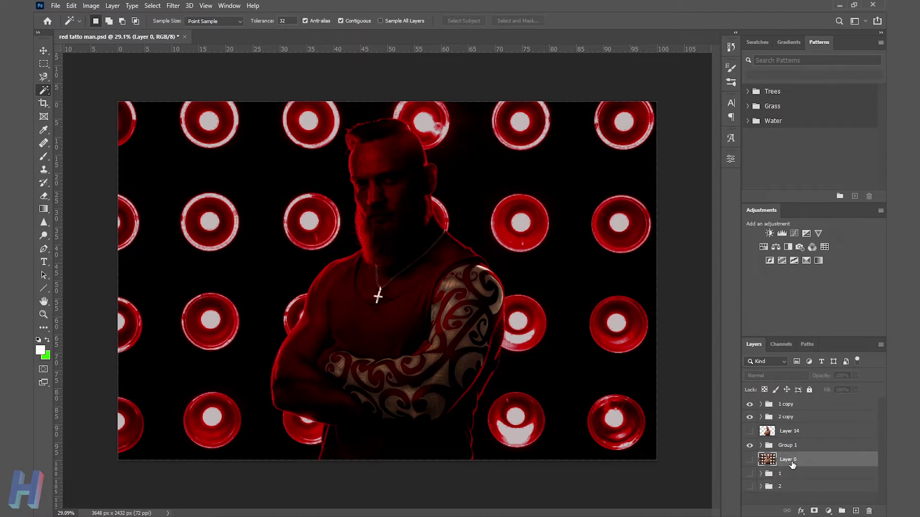
{"action": "left_click", "coordinate": [786, 475]}
{"action": "left_click", "coordinate": [789, 487], "text": "shift"}
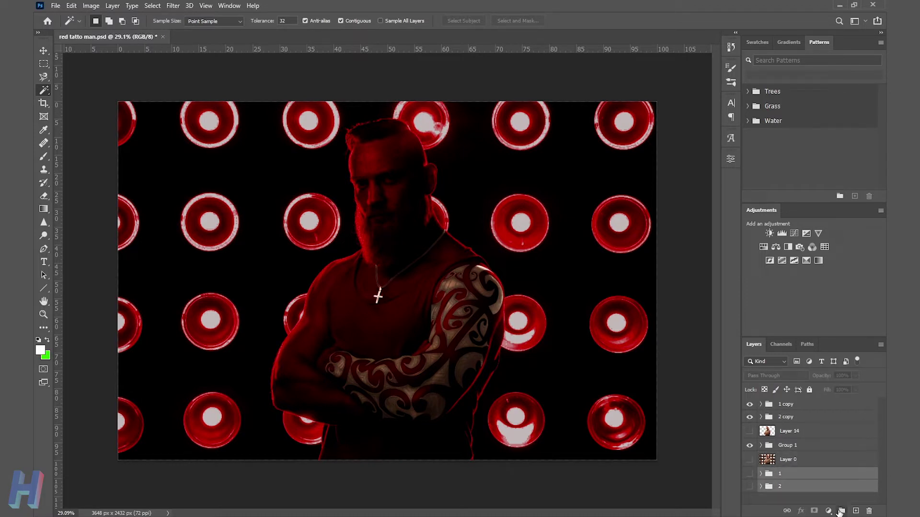
{"action": "key", "text": "ctrl+g"}
{"action": "double_click", "coordinate": [788, 458]}
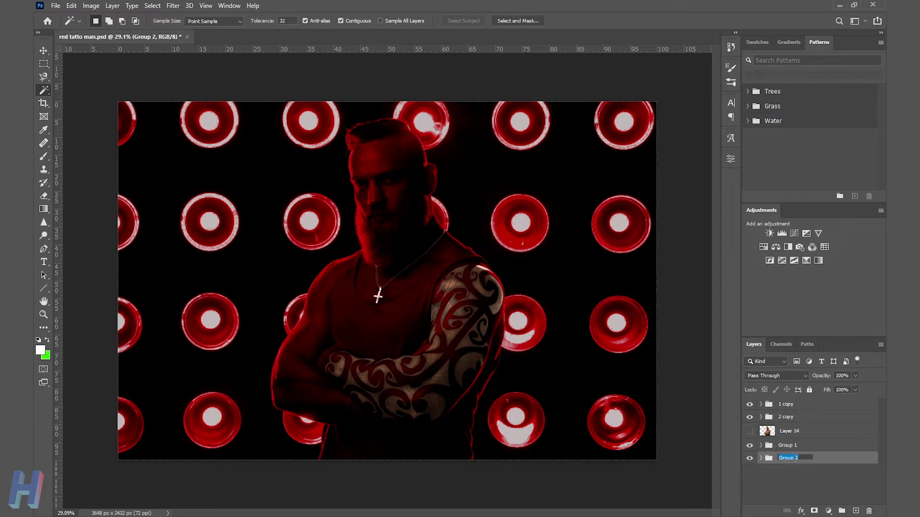
{"action": "left_click", "coordinate": [786, 404]}
{"action": "left_click", "coordinate": [750, 403]}
Convert the 1 copy group into a smart object and apply a blur filter to it.
{"action": "right_click", "coordinate": [789, 406]}
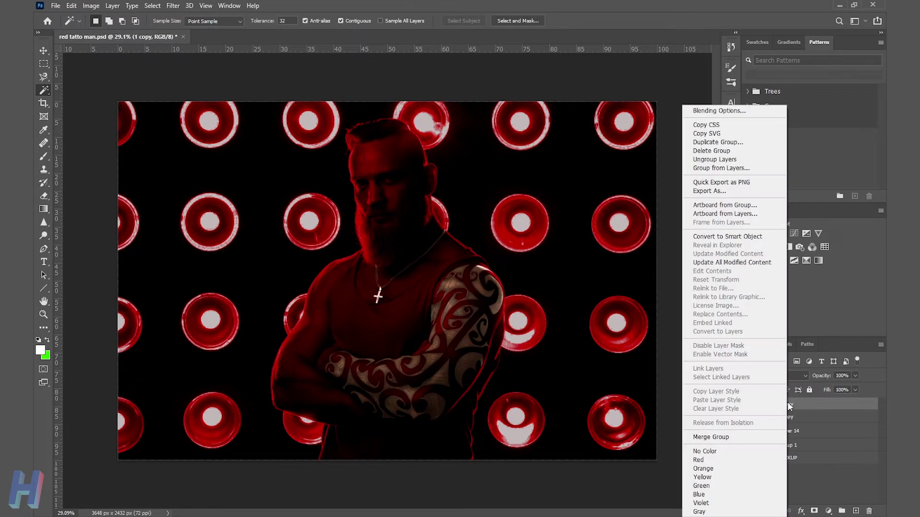
{"action": "left_click", "coordinate": [726, 237]}
{"action": "scroll", "coordinate": [365, 345], "scroll_direction": "up", "scroll_amount": 1}
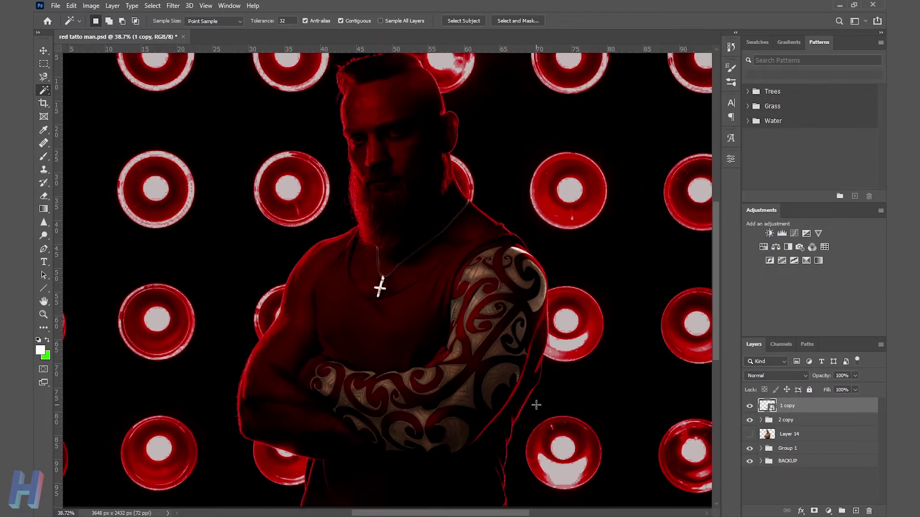
{"action": "scroll", "coordinate": [592, 386], "scroll_direction": "down", "scroll_amount": 2}
{"action": "left_click", "coordinate": [173, 6]}
{"action": "left_click", "coordinate": [316, 146]}
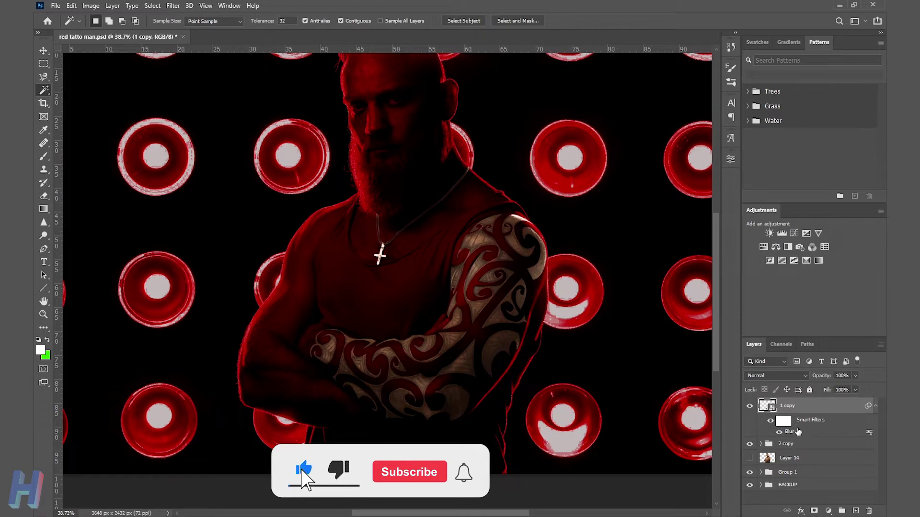
Delete the old blur smart filter and apply a 3.5-pixel Gaussian Blur instead.
{"action": "scroll", "coordinate": [542, 306], "scroll_direction": "up", "scroll_amount": 1}
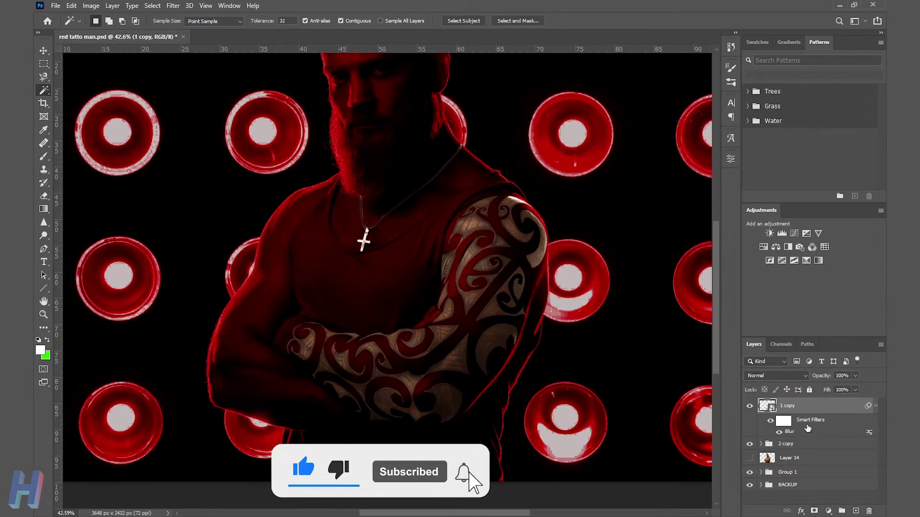
{"action": "left_click_drag", "start_coordinate": [871, 507], "coordinate": [869, 509]}
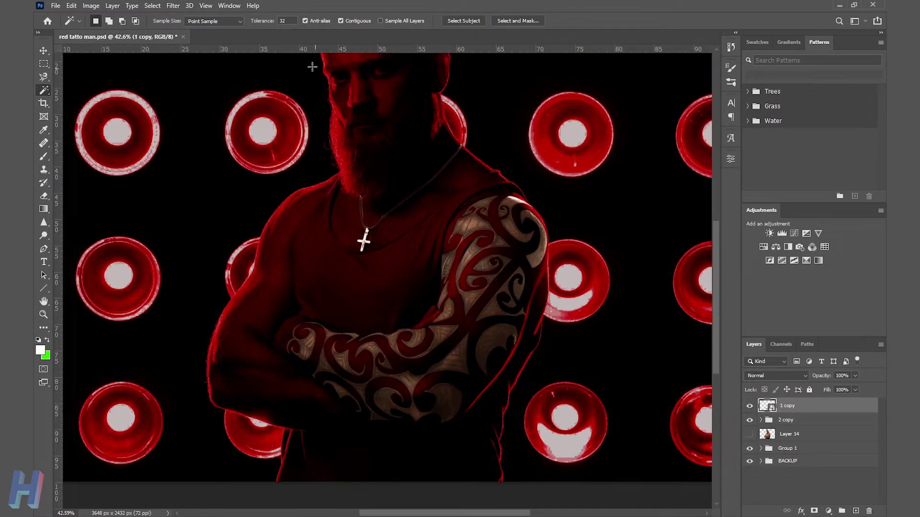
{"action": "scroll", "coordinate": [378, 268], "scroll_direction": "down", "scroll_amount": 1}
{"action": "scroll", "coordinate": [416, 290], "scroll_direction": "up", "scroll_amount": 1}
{"action": "scroll", "coordinate": [360, 167], "scroll_direction": "up", "scroll_amount": 1}
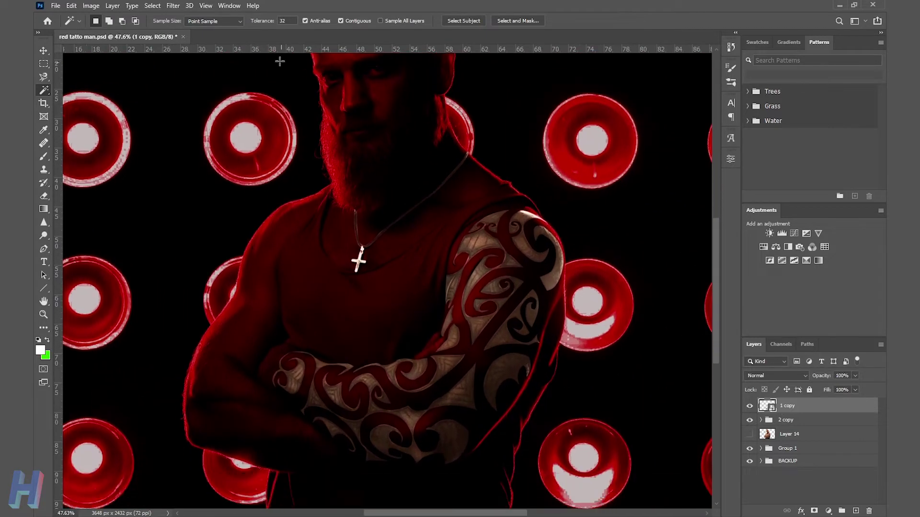
{"action": "left_click", "coordinate": [173, 6]}
{"action": "mouse_move", "coordinate": [179, 135]}
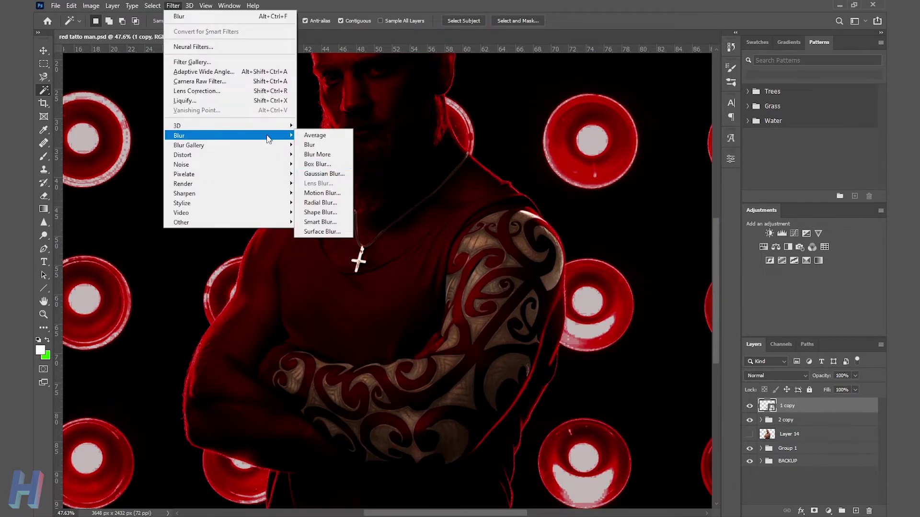
{"action": "left_click", "coordinate": [324, 173]}
{"action": "left_click_drag", "start_coordinate": [600, 277], "coordinate": [591, 277]}
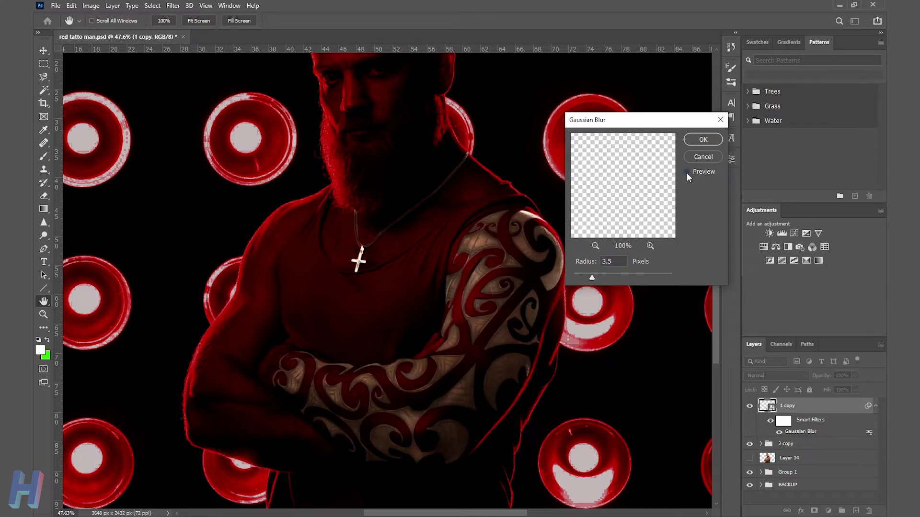
{"action": "left_click", "coordinate": [703, 140]}
Duplicate the blurred 1 copy layer and raise the copy's Gaussian Blur to 10 pixels.
{"action": "key", "text": "w"}
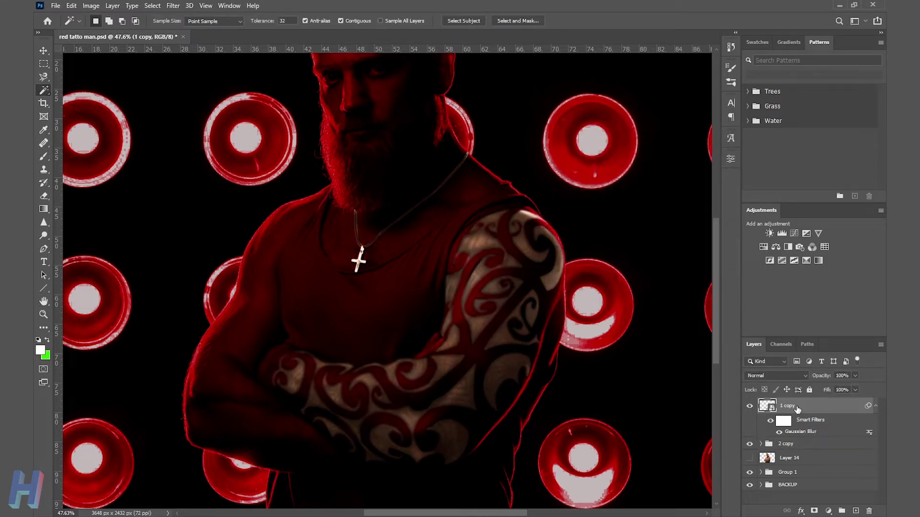
{"action": "right_click", "coordinate": [798, 410]}
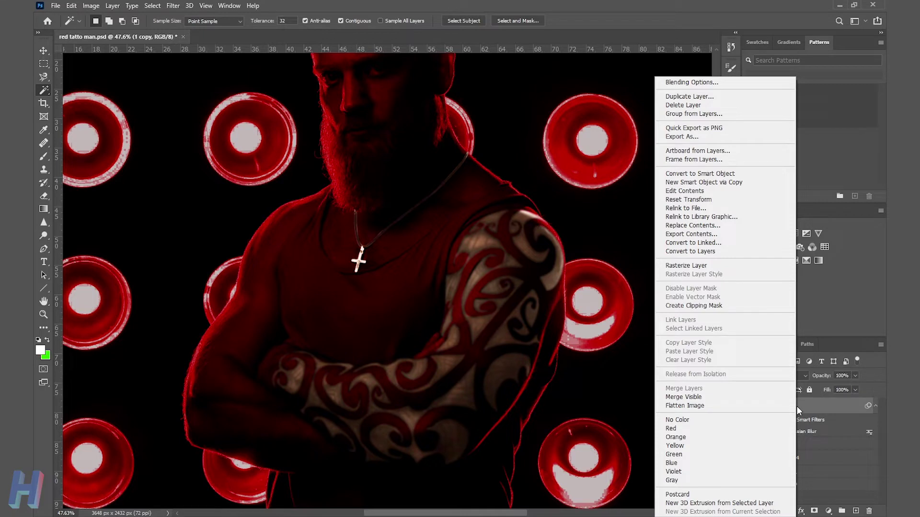
{"action": "left_click", "coordinate": [796, 406]}
{"action": "key", "text": "ctrl+j"}
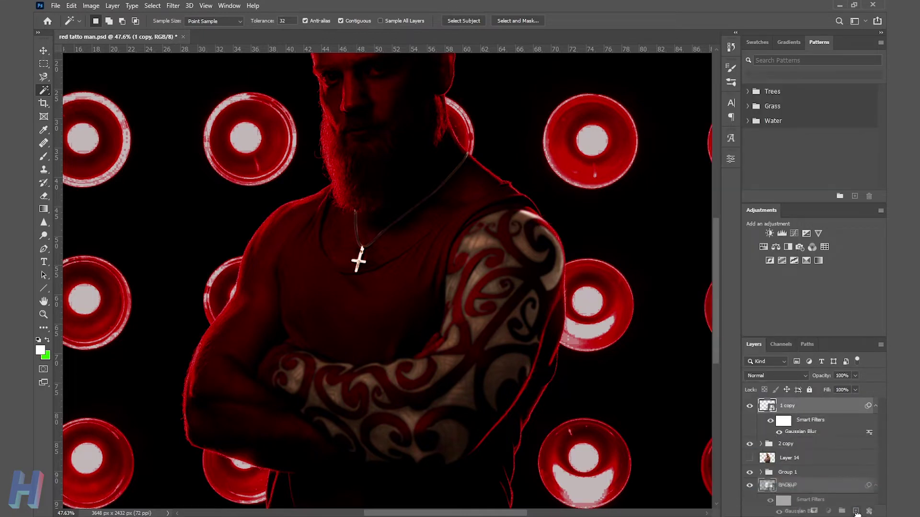
{"action": "double_click", "coordinate": [800, 432]}
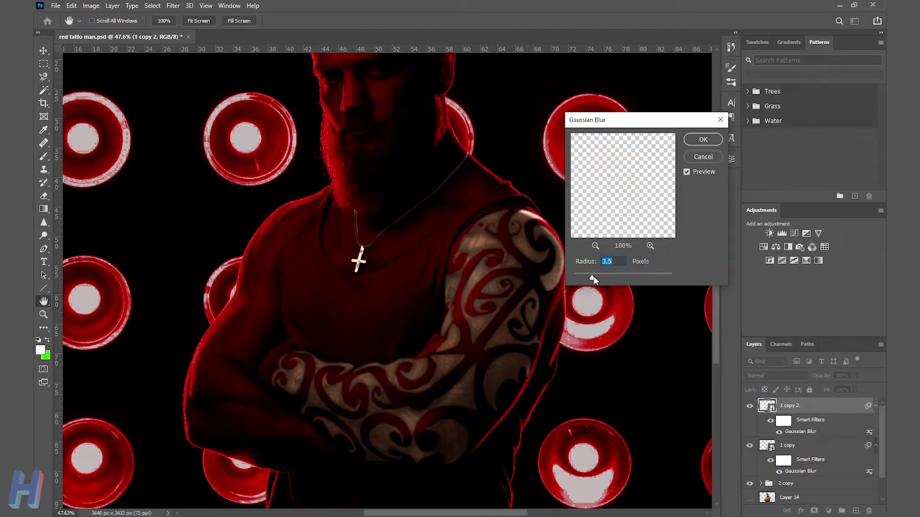
{"action": "left_click_drag", "start_coordinate": [610, 280], "coordinate": [613, 280]}
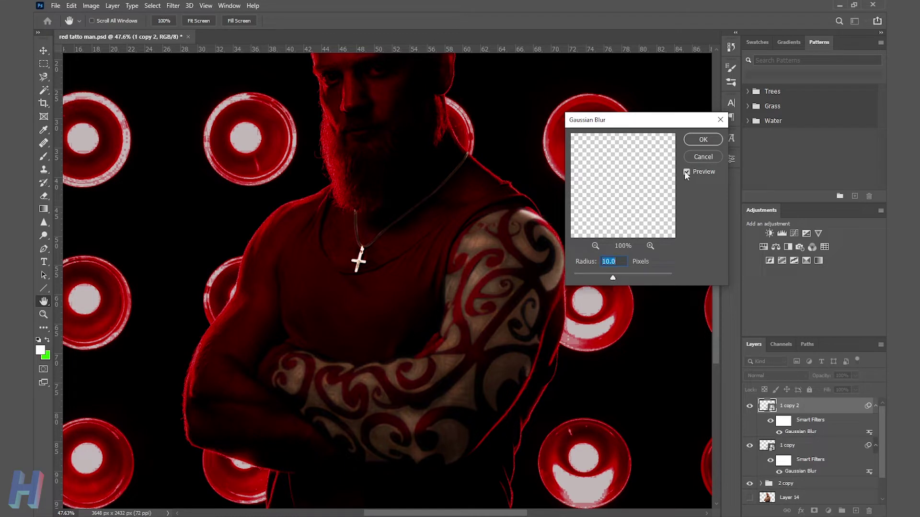
{"action": "left_click", "coordinate": [702, 139]}
Duplicate it again with a roughly 33-pixel blur and add an empty layer on top.
{"action": "key", "text": "ctrl+j"}
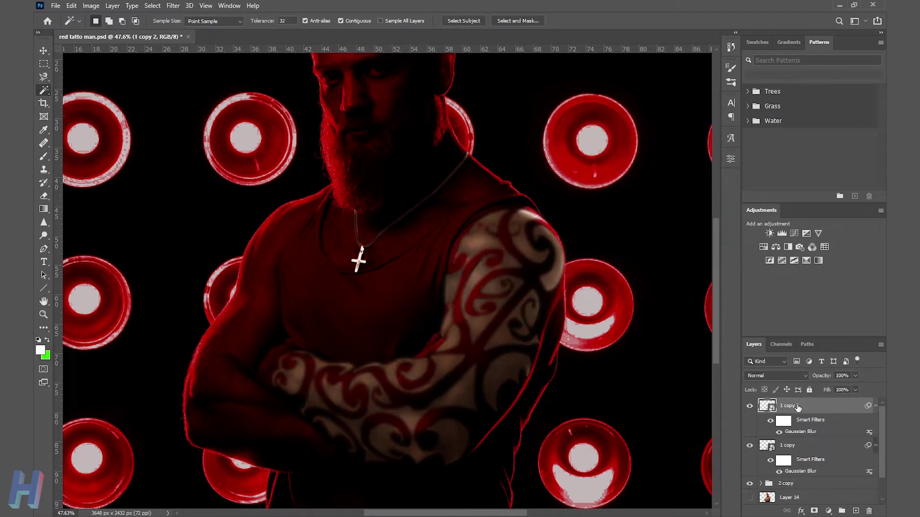
{"action": "double_click", "coordinate": [803, 431]}
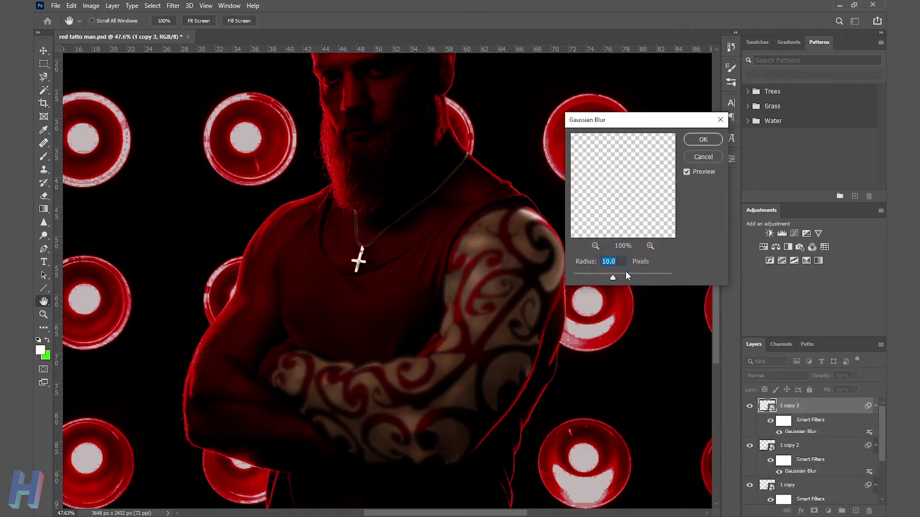
{"action": "left_click_drag", "start_coordinate": [623, 280], "coordinate": [622, 280]}
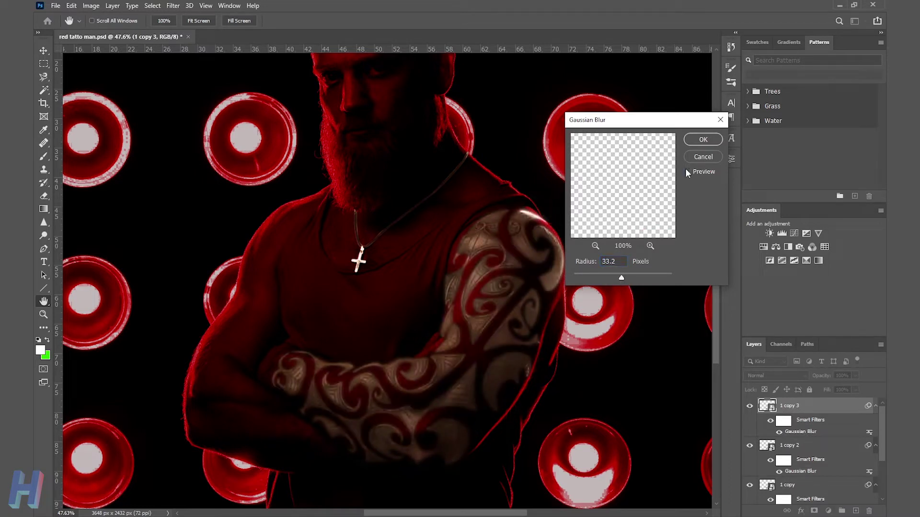
{"action": "left_click", "coordinate": [709, 139]}
{"action": "scroll", "coordinate": [534, 266], "scroll_direction": "down", "scroll_amount": 1}
{"action": "scroll", "coordinate": [535, 266], "scroll_direction": "down", "scroll_amount": 1}
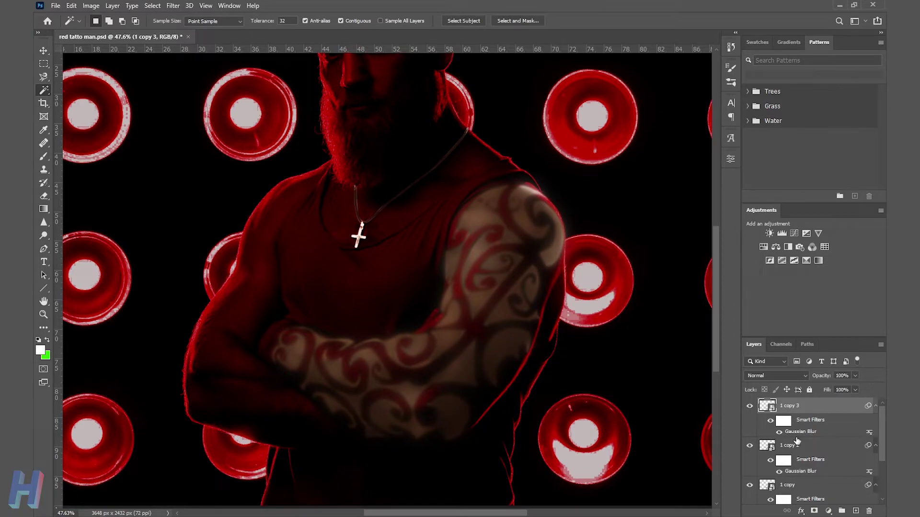
{"action": "left_click", "coordinate": [856, 511]}
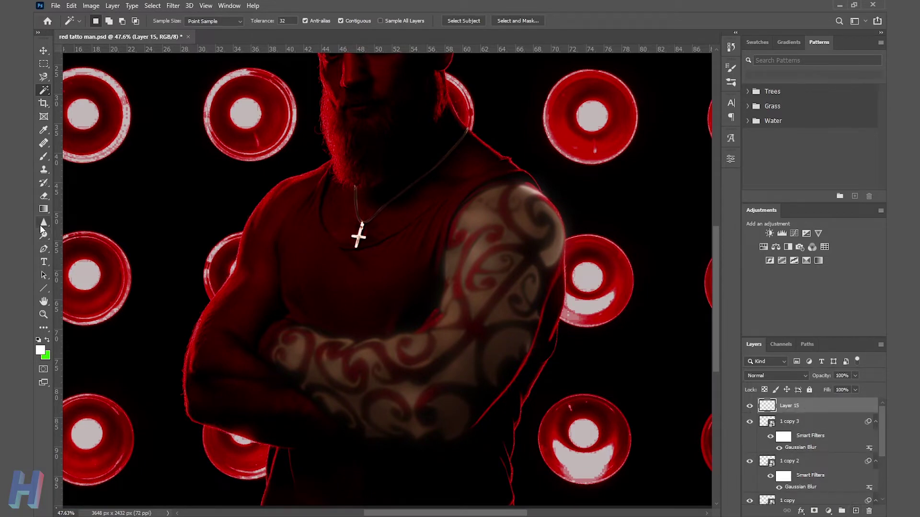
{"action": "key", "text": "ctrl+0"}
{"action": "left_click", "coordinate": [44, 156]}
Set up a large soft brush of about 800 pixels and adjust its flow.
{"action": "left_click", "coordinate": [106, 21]}
{"action": "left_click_drag", "start_coordinate": [139, 53], "coordinate": [142, 54]}
{"action": "left_click", "coordinate": [330, 20]}
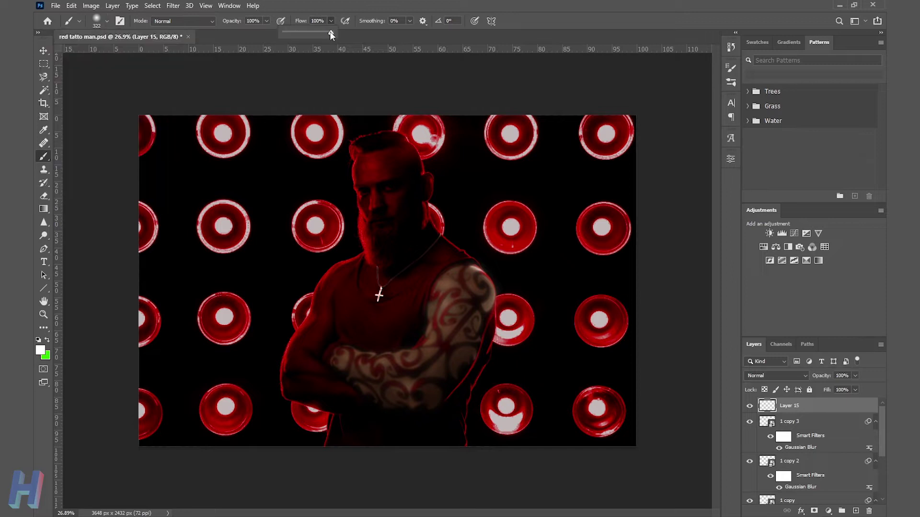
{"action": "left_click", "coordinate": [406, 30]}
{"action": "key", "text": "bracketright"}
{"action": "key", "text": "bracketright"}
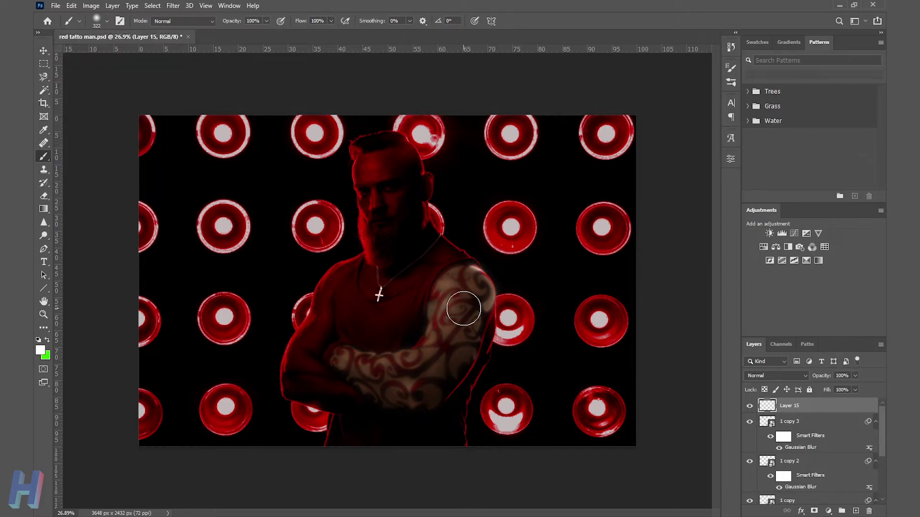
{"action": "key", "text": "bracketright"}
{"action": "key", "text": "bracketright"}
{"action": "key", "text": "bracketright"}
Paint soft white glow over the shoulder, upper arm and forearm.
{"action": "left_click", "coordinate": [462, 294]}
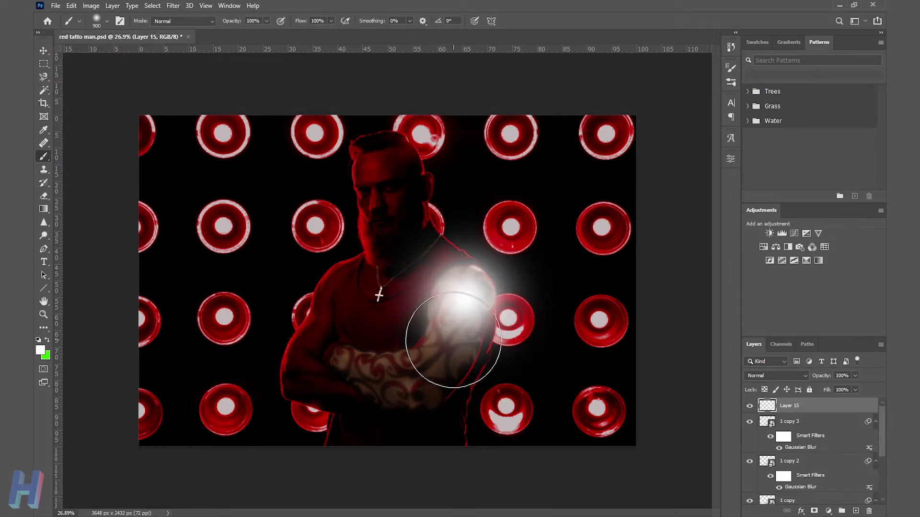
{"action": "left_click", "coordinate": [453, 339]}
{"action": "left_click", "coordinate": [421, 376]}
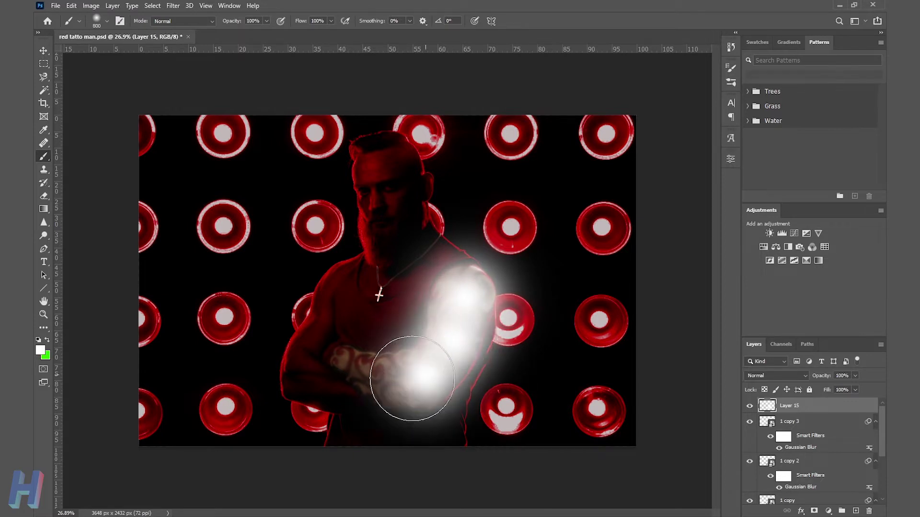
{"action": "left_click", "coordinate": [388, 379]}
{"action": "key", "text": "bracketleft"}
{"action": "key", "text": "bracketleft"}
{"action": "key", "text": "bracketleft"}
{"action": "left_click", "coordinate": [352, 364]}
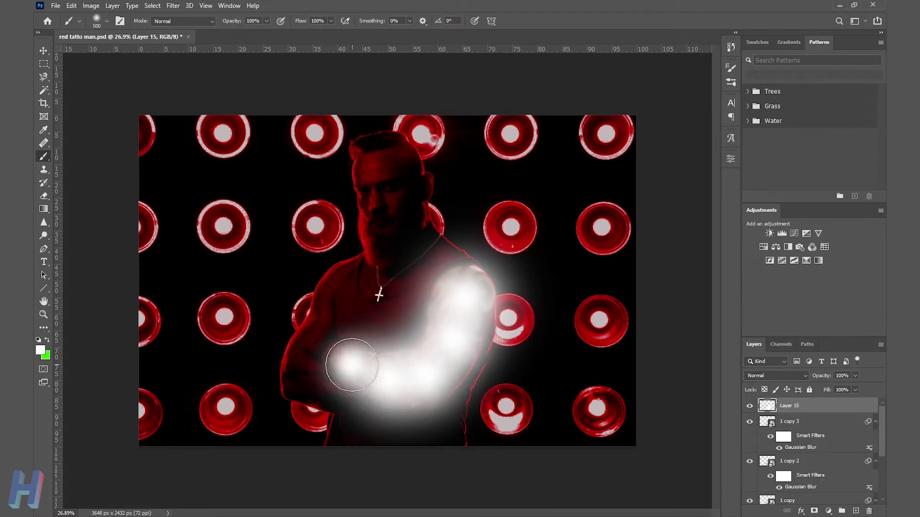
Blend the white glow layer as Soft Light at about 47% opacity.
{"action": "left_click", "coordinate": [777, 376]}
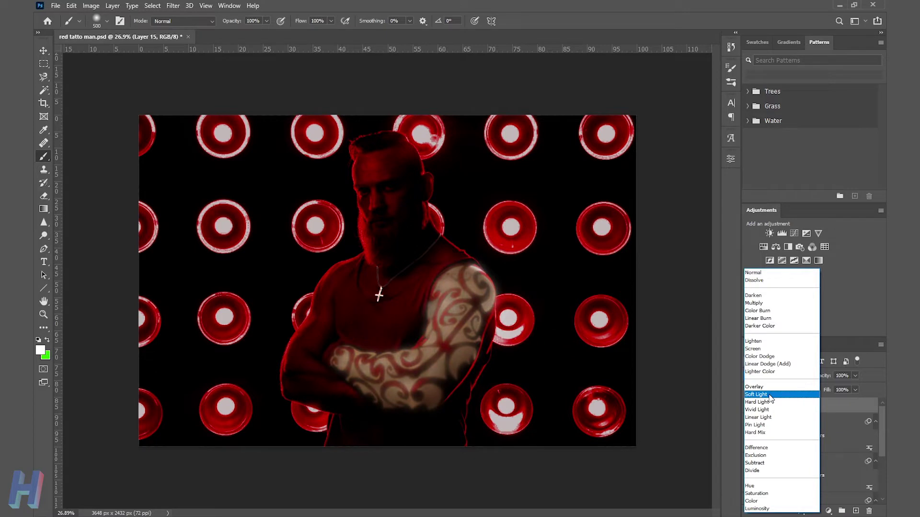
{"action": "left_click", "coordinate": [770, 395]}
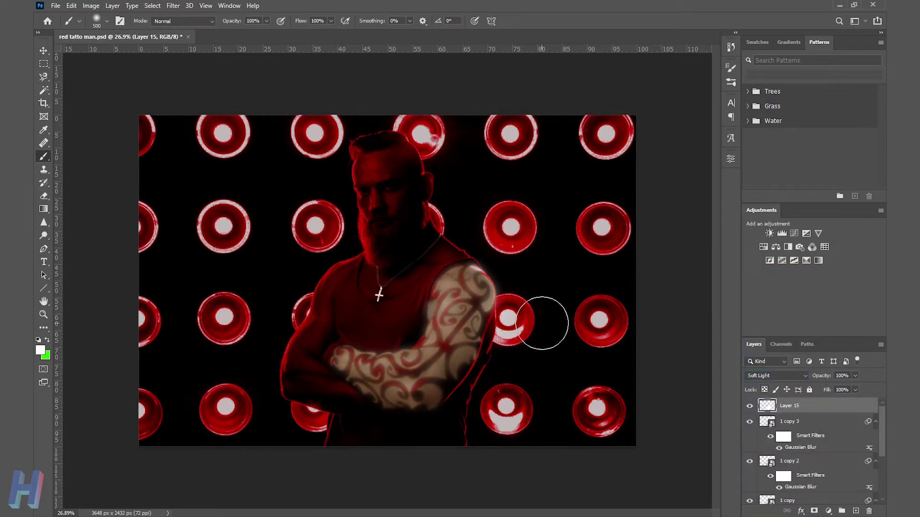
{"action": "left_click_drag", "start_coordinate": [855, 375], "coordinate": [827, 389]}
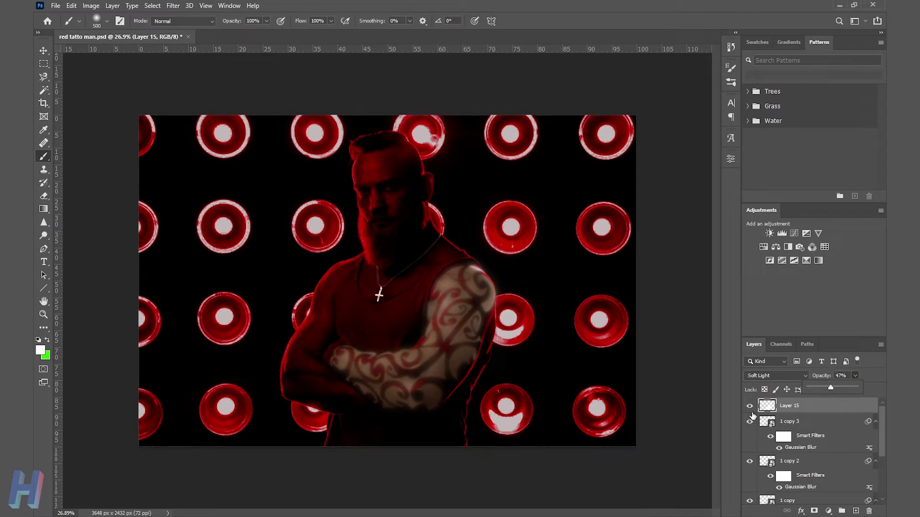
{"action": "left_click", "coordinate": [881, 211]}
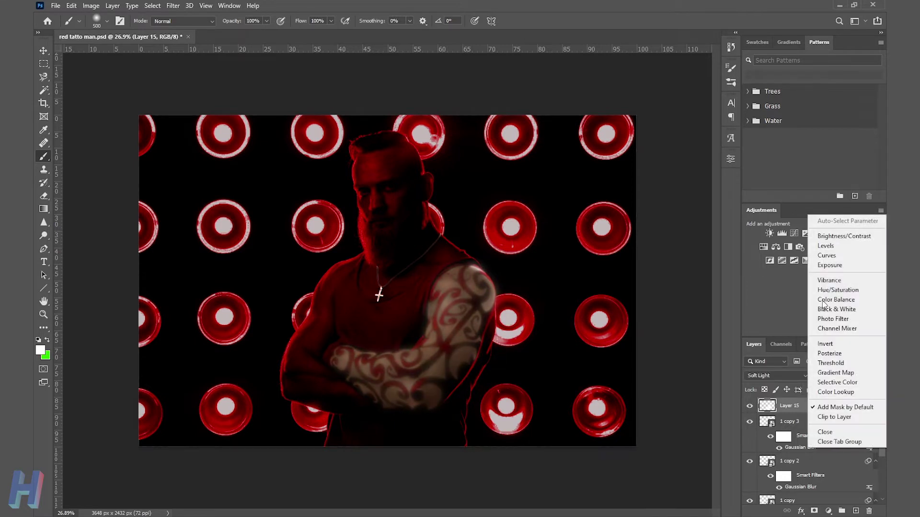
Close the Adjustments panel and group Layer 15 through 1 copy into Group 2.
{"action": "left_click", "coordinate": [824, 433]}
{"action": "left_click", "coordinate": [799, 289], "text": "shift"}
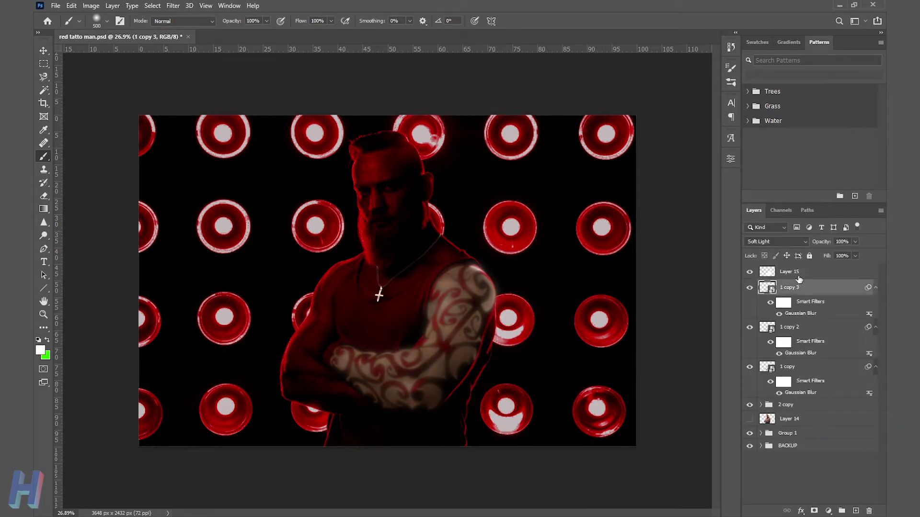
{"action": "left_click", "coordinate": [807, 367], "text": "shift"}
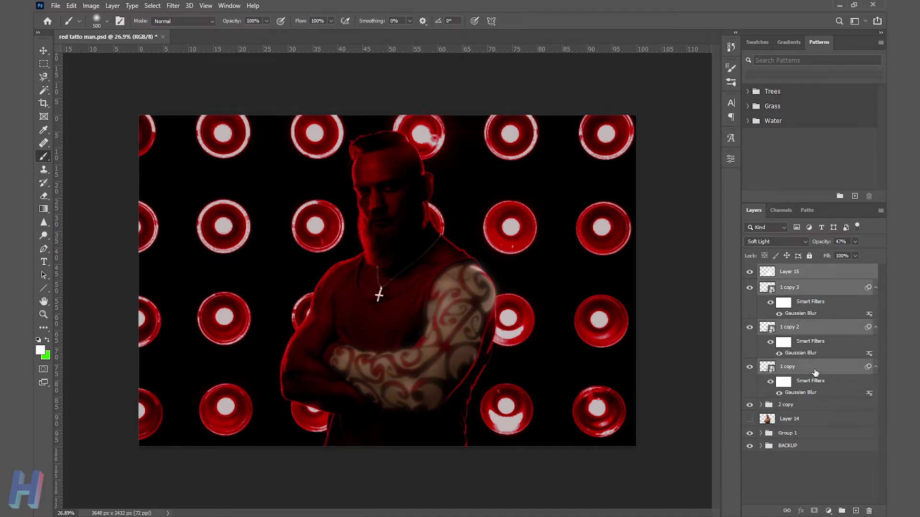
{"action": "left_click", "coordinate": [841, 512]}
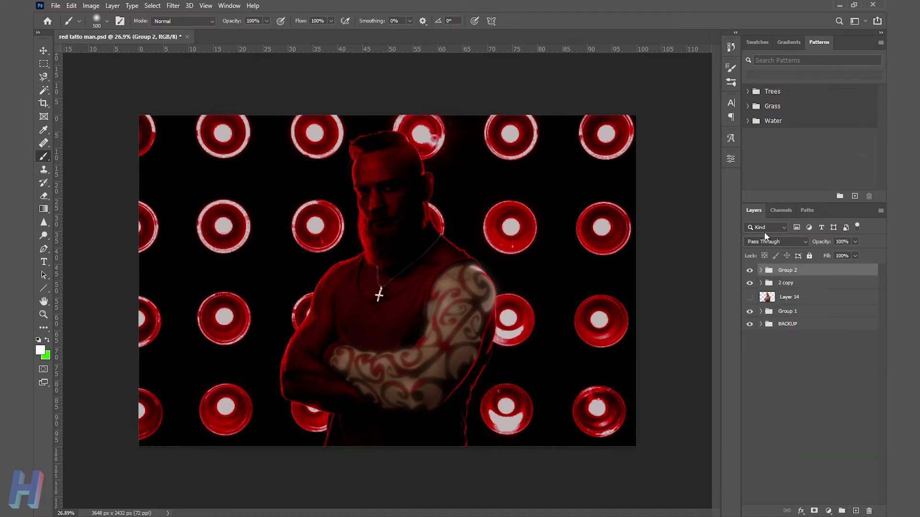
Hide Group 1 and BACKUP to inspect the tattoo layers, then show them again.
{"action": "left_click_drag", "start_coordinate": [749, 312], "coordinate": [750, 327]}
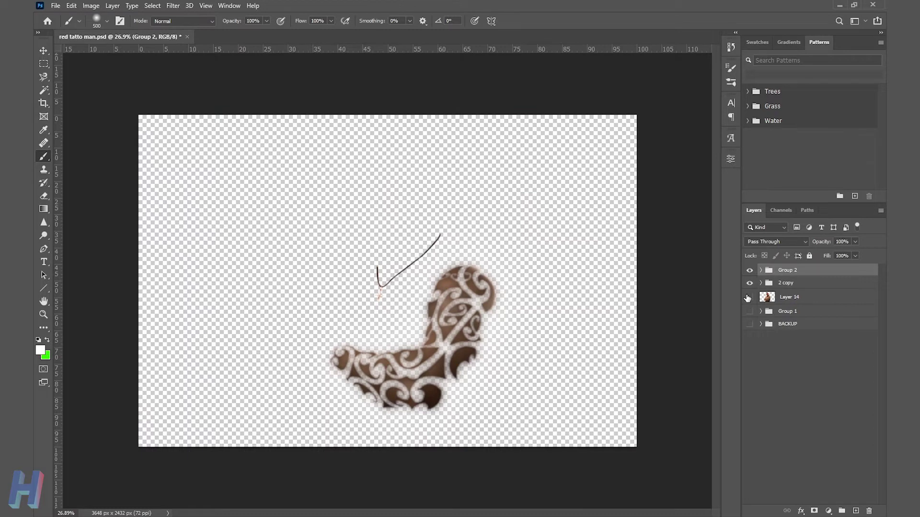
{"action": "left_click", "coordinate": [749, 312]}
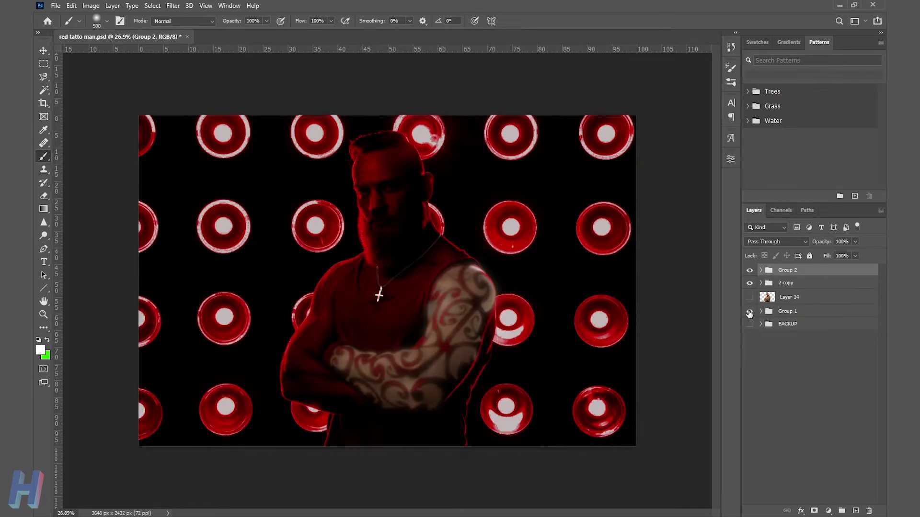
{"action": "key", "text": "z"}
{"action": "scroll", "coordinate": [387, 281], "scroll_direction": "down", "scroll_amount": 2}
{"action": "left_click", "coordinate": [749, 324]}
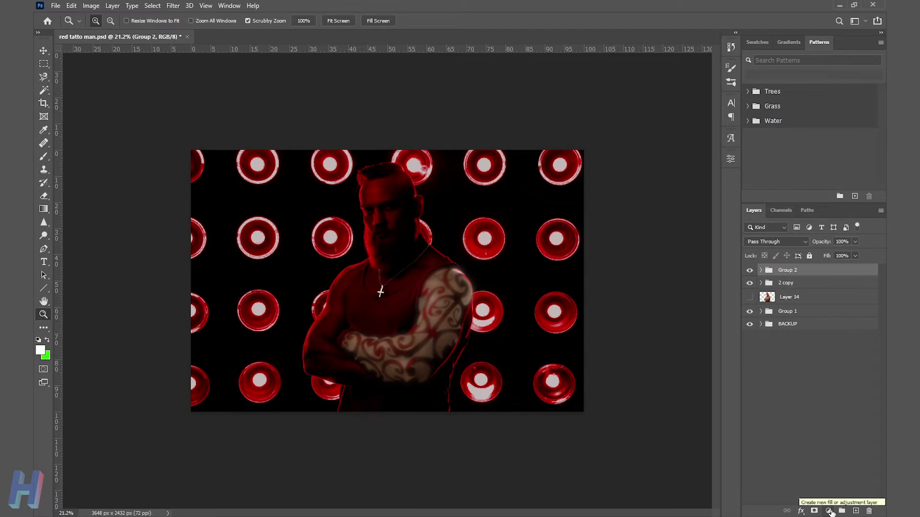
Add a colorized Hue/Saturation layer clipped to Group 2, tinting the tattoo saturated bright red.
{"action": "left_click", "coordinate": [829, 510]}
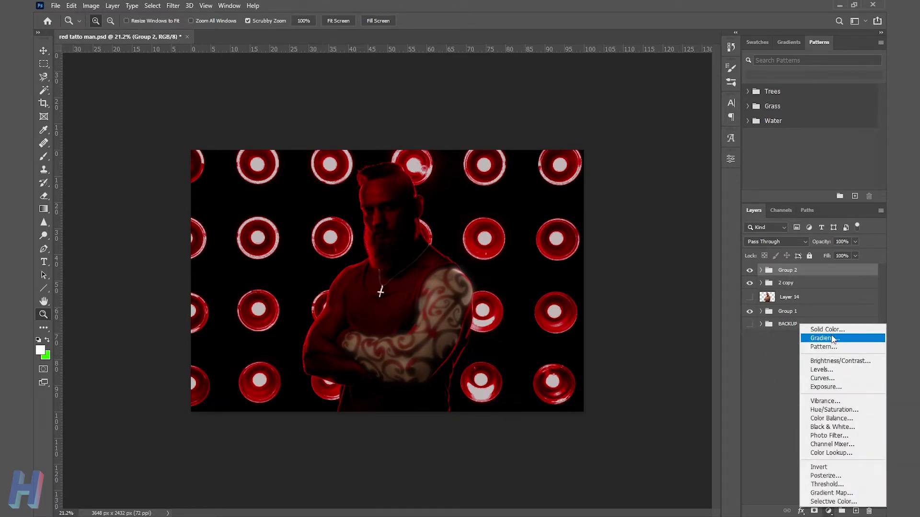
{"action": "left_click", "coordinate": [834, 411]}
{"action": "left_click", "coordinate": [634, 280]}
{"action": "left_click", "coordinate": [644, 327]}
{"action": "left_click_drag", "start_coordinate": [613, 247], "coordinate": [704, 246]}
{"action": "left_click_drag", "start_coordinate": [610, 226], "coordinate": [584, 226]}
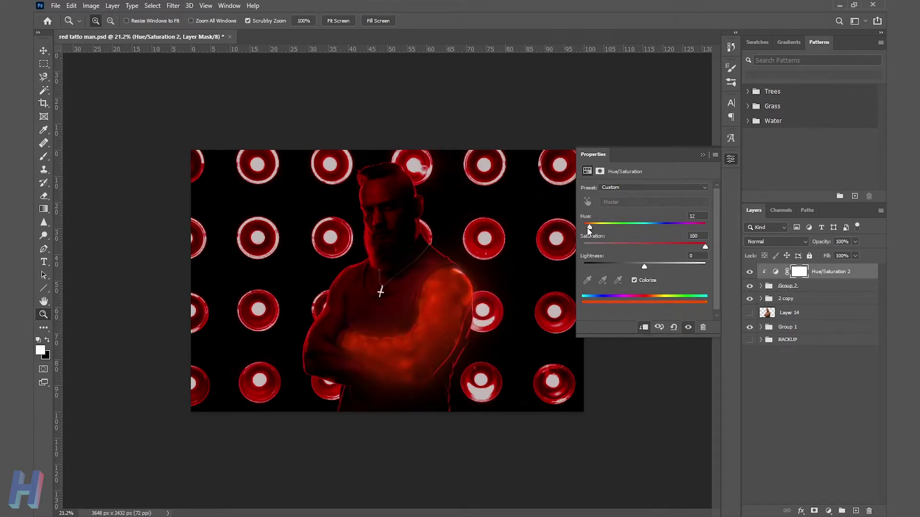
{"action": "mouse_move", "coordinate": [644, 266]}
{"action": "left_mouse_down"}
{"action": "mouse_move", "coordinate": [664, 266]}
{"action": "mouse_move", "coordinate": [654, 269]}
{"action": "left_mouse_up"}
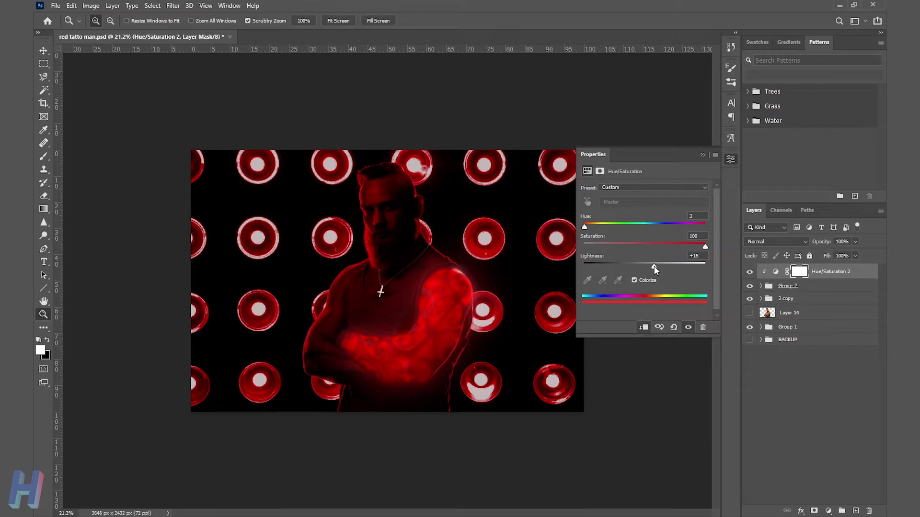
Set the soft-light glow Layer 15 to 28% opacity and 50% fill.
{"action": "left_click", "coordinate": [760, 286]}
{"action": "left_click", "coordinate": [809, 300]}
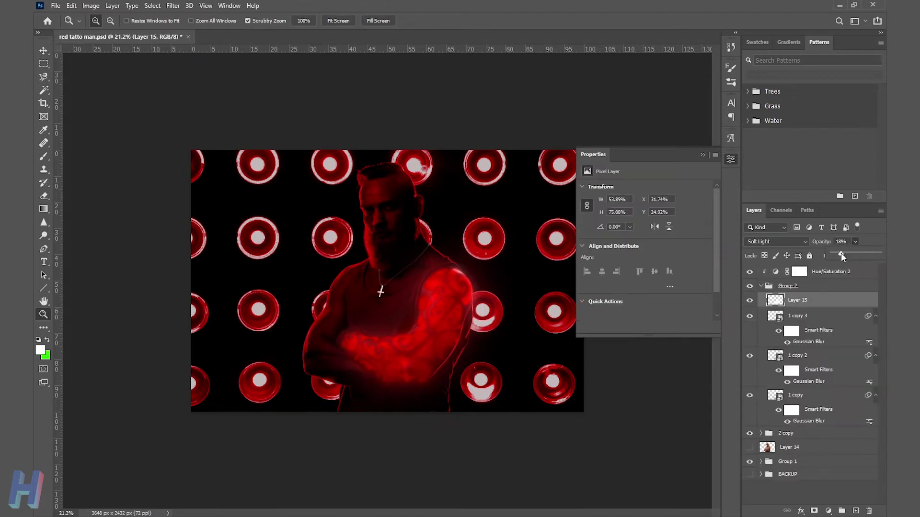
{"action": "left_click_drag", "start_coordinate": [844, 252], "coordinate": [831, 266]}
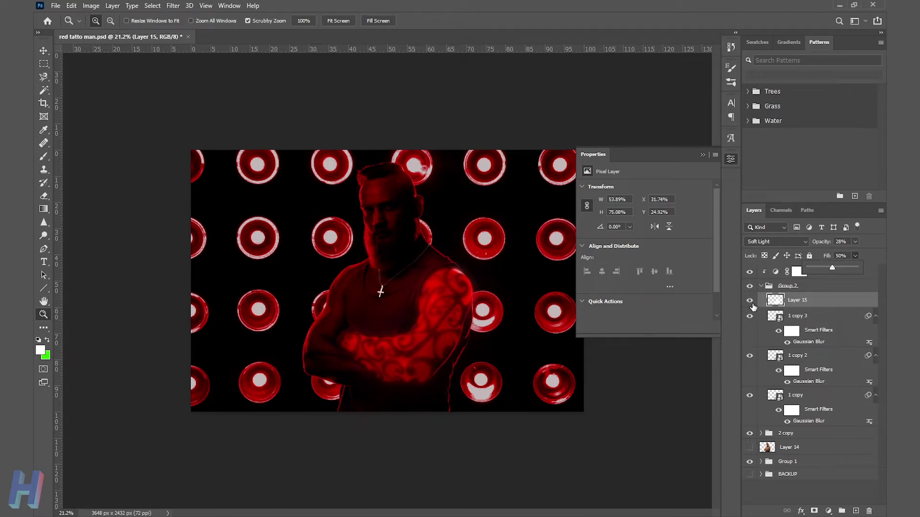
Raise Hue/Saturation 2's Lightness to +23 and collapse Group 2.
{"action": "left_click", "coordinate": [829, 274]}
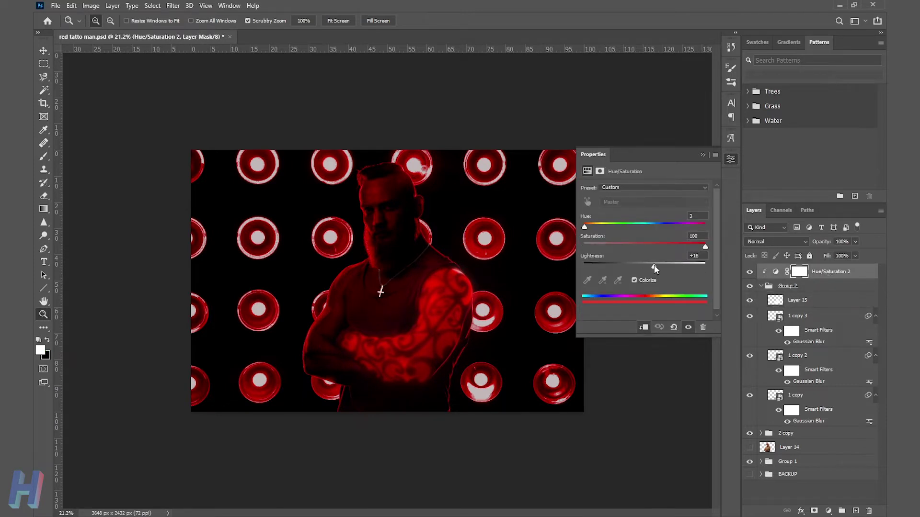
{"action": "left_click_drag", "start_coordinate": [654, 266], "coordinate": [655, 267]}
{"action": "key", "text": "b"}
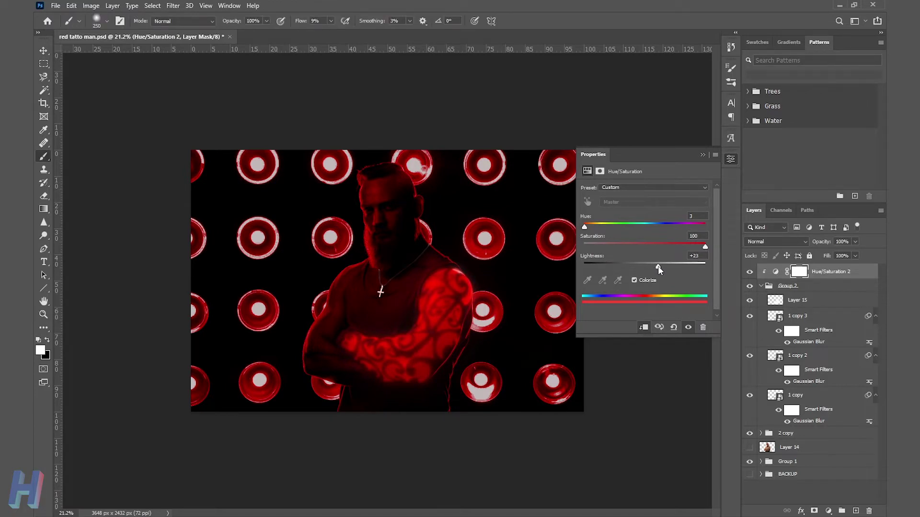
{"action": "left_click", "coordinate": [703, 154]}
{"action": "scroll", "coordinate": [476, 363], "scroll_direction": "up", "scroll_amount": 2}
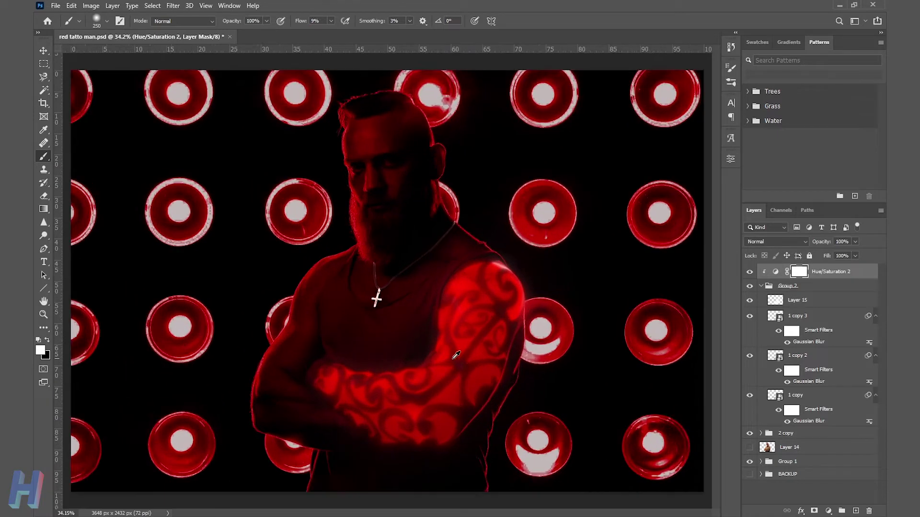
{"action": "scroll", "coordinate": [476, 362], "scroll_direction": "up", "scroll_amount": 2}
{"action": "scroll", "coordinate": [477, 363], "scroll_direction": "down", "scroll_amount": 1}
{"action": "scroll", "coordinate": [474, 368], "scroll_direction": "down", "scroll_amount": 1}
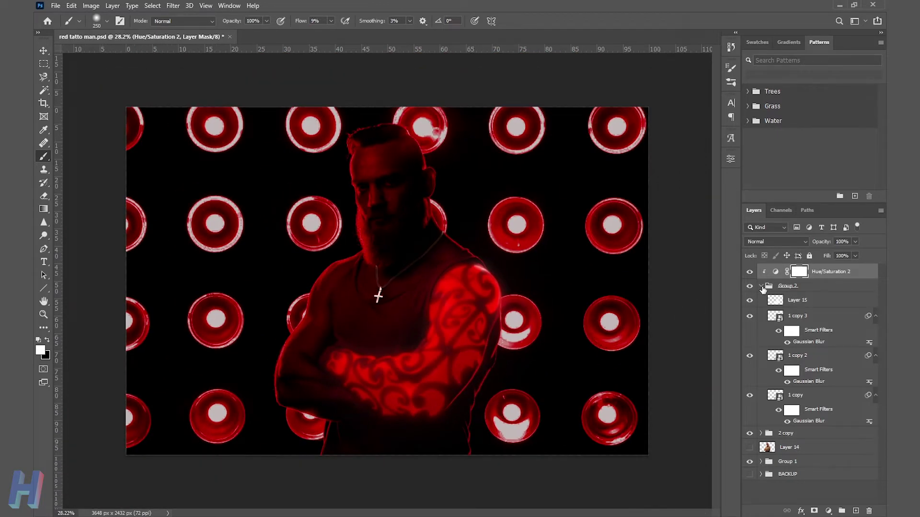
{"action": "left_click", "coordinate": [761, 287]}
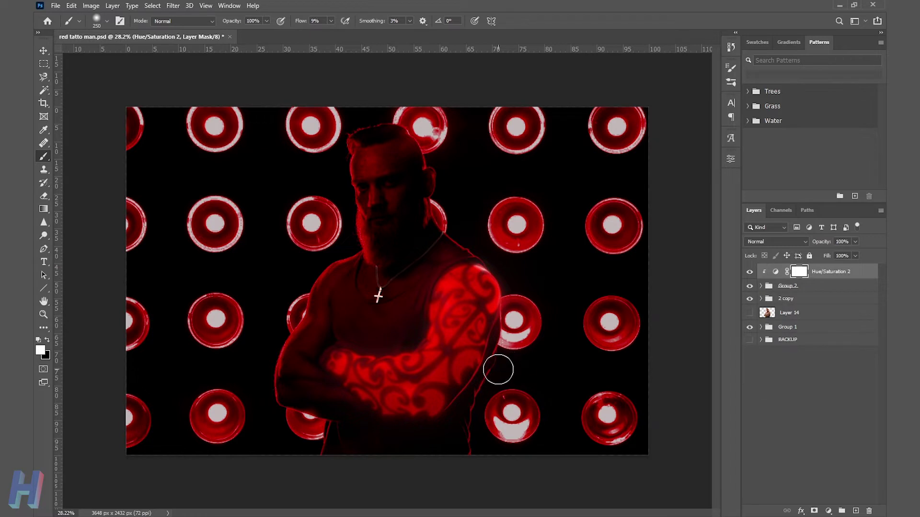
{"action": "scroll", "coordinate": [498, 370], "scroll_direction": "down", "scroll_amount": 1}
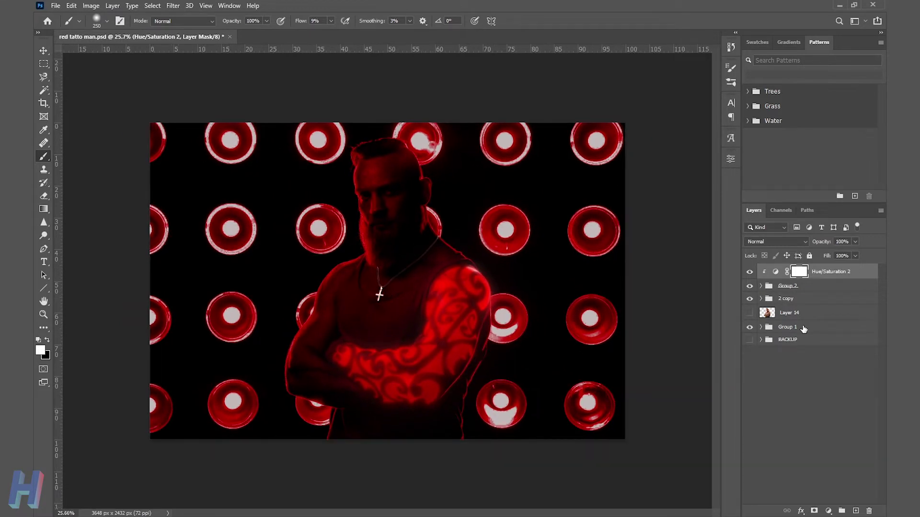
Make the colour photo Layer 14 visible in Group 1 and duplicate Group 1.
{"action": "left_click", "coordinate": [803, 328]}
{"action": "left_click", "coordinate": [761, 328]}
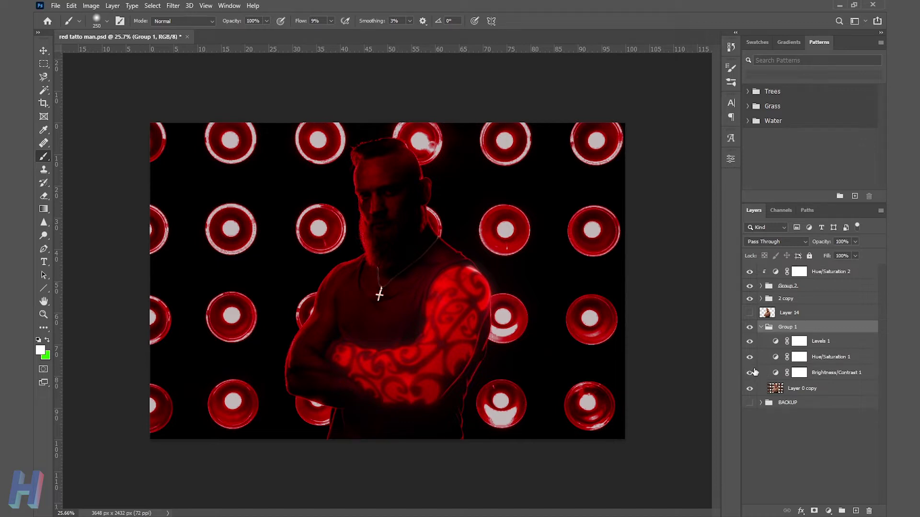
{"action": "left_click", "coordinate": [750, 313]}
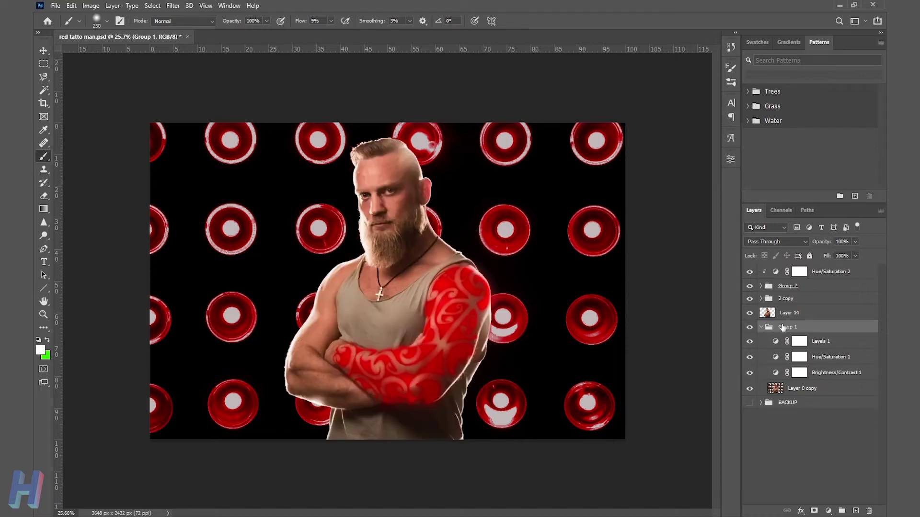
{"action": "left_click", "coordinate": [815, 341]}
{"action": "left_click", "coordinate": [762, 332]}
{"action": "key", "text": "ctrl+j"}
Place Layer 14 beneath the adjustments in Group 1 copy and delete the extra Layer 0 copy.
{"action": "left_click_drag", "start_coordinate": [785, 313], "coordinate": [785, 327]}
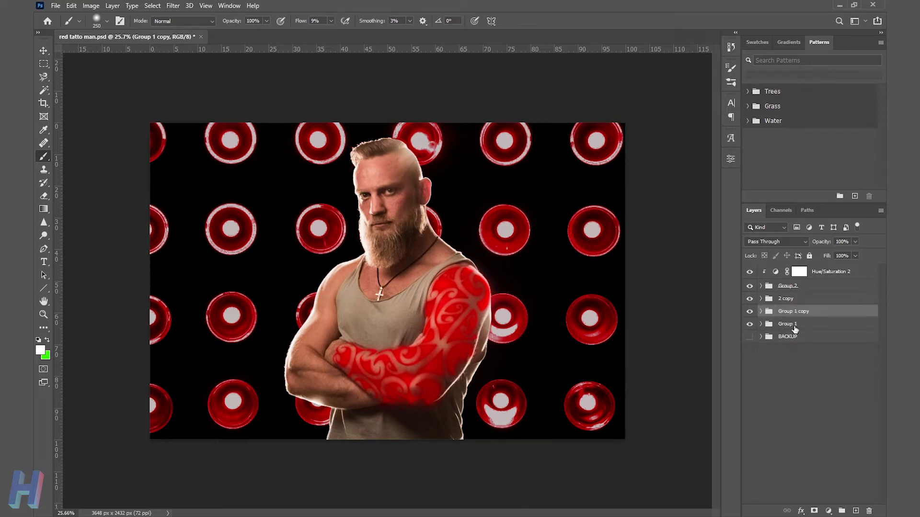
{"action": "left_click", "coordinate": [761, 327]}
{"action": "left_click_drag", "start_coordinate": [796, 325], "coordinate": [801, 381]}
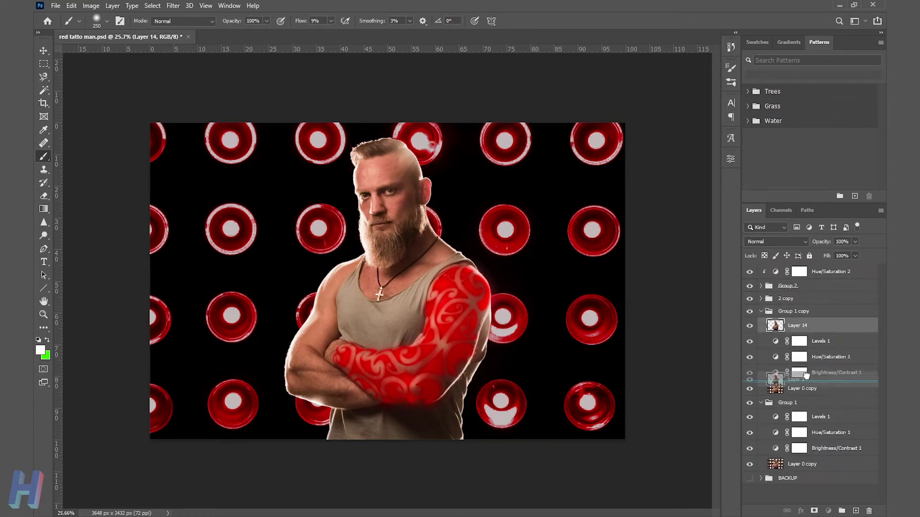
{"action": "left_click", "coordinate": [805, 390]}
{"action": "key", "text": "Delete"}
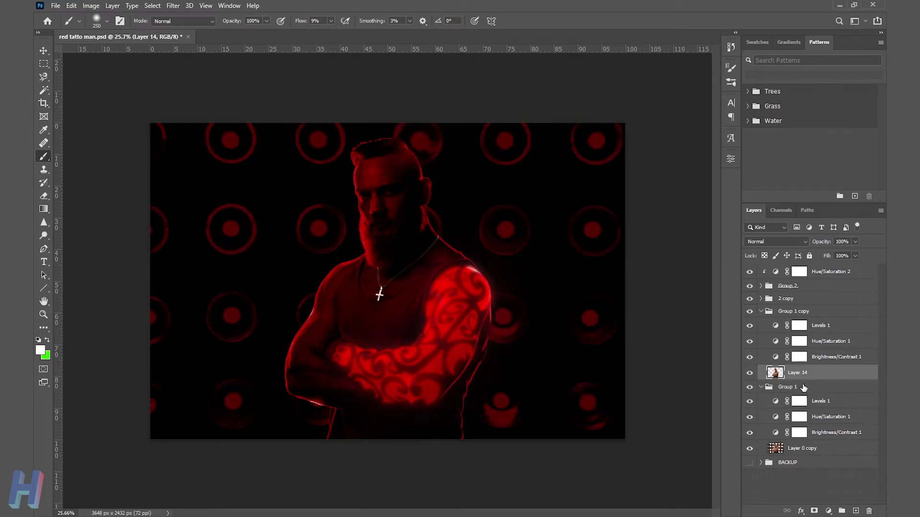
Replace Group 1's Levels and Hue/Saturation with copies of Group 1 copy's three adjustments, hiding Hue/Saturation 1.
{"action": "left_click", "coordinate": [814, 401]}
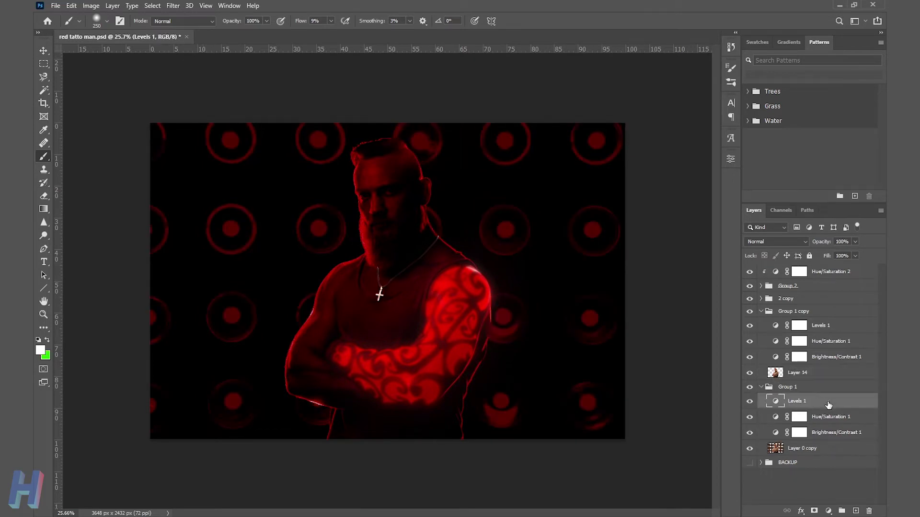
{"action": "left_click", "coordinate": [826, 417]}
{"action": "key", "text": "Delete"}
{"action": "key", "text": "Delete"}
{"action": "key", "text": "Delete"}
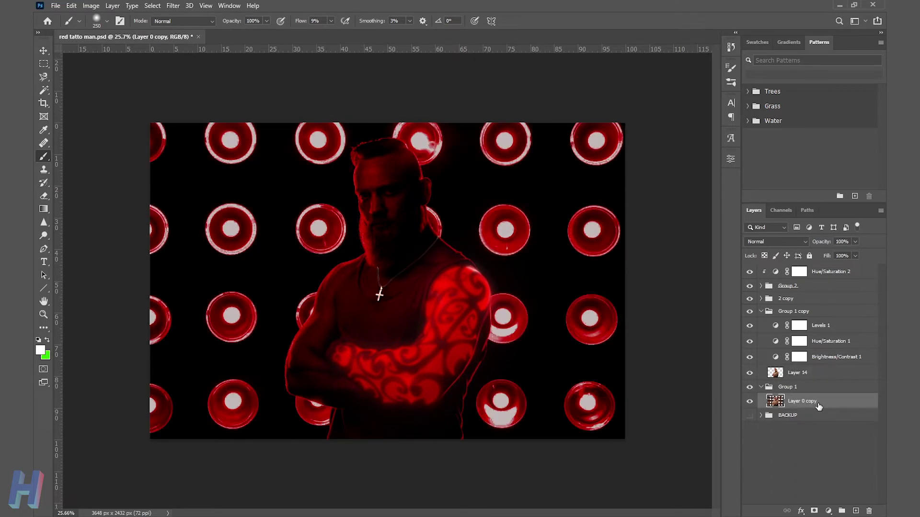
{"action": "left_click", "coordinate": [823, 362]}
{"action": "left_click", "coordinate": [821, 329], "text": "shift"}
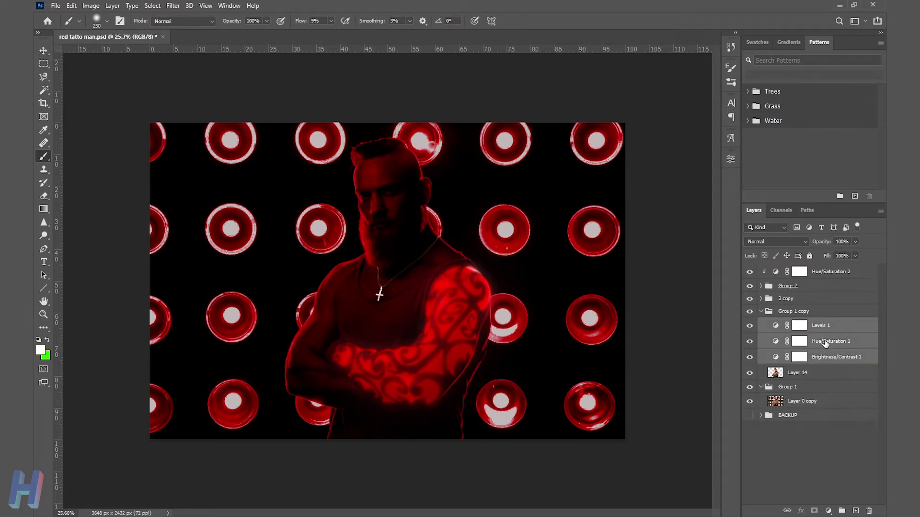
{"action": "left_click_drag", "start_coordinate": [825, 343], "coordinate": [820, 406]}
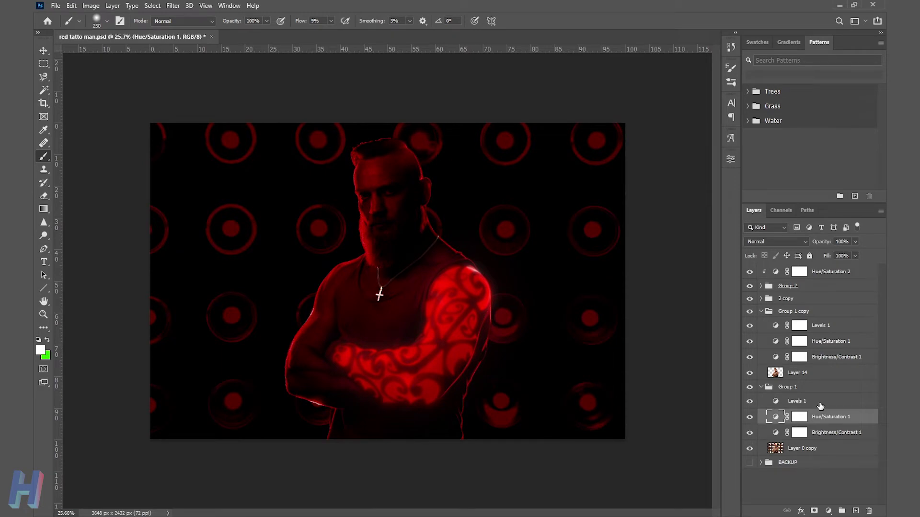
{"action": "left_click_drag", "start_coordinate": [812, 331], "coordinate": [837, 420]}
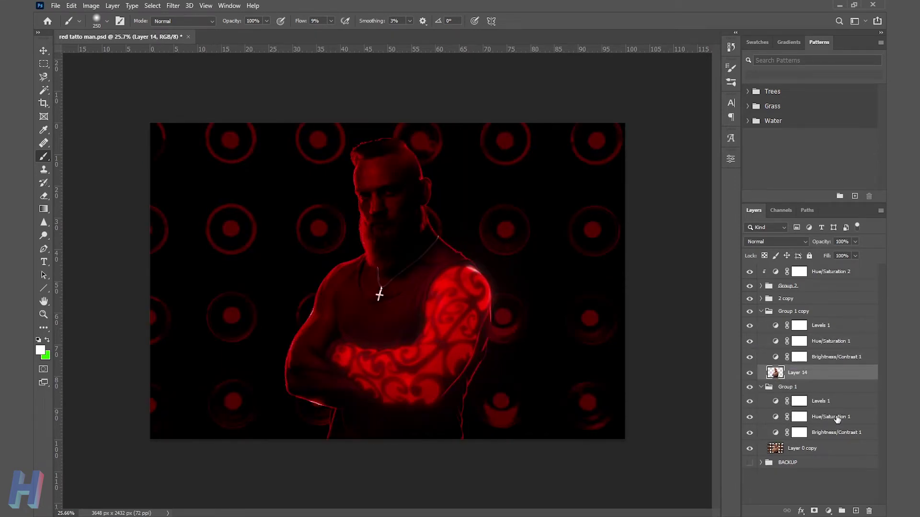
{"action": "left_click", "coordinate": [837, 420]}
{"action": "left_click", "coordinate": [750, 418]}
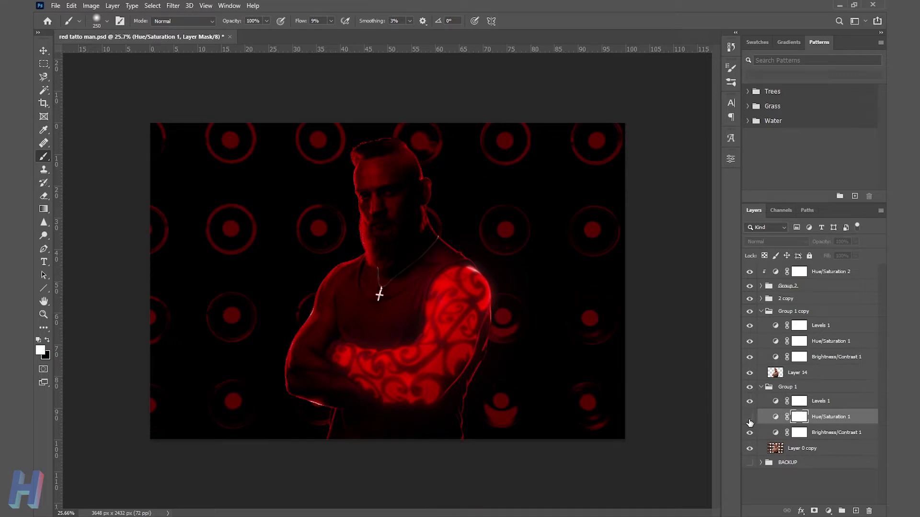
{"action": "left_click", "coordinate": [836, 358]}
Clip Brightness/Contrast 1, Hue/Saturation 1 and Levels 1 in Group 1 copy to Layer 14.
{"action": "right_click", "coordinate": [836, 358]}
{"action": "left_click", "coordinate": [773, 283]}
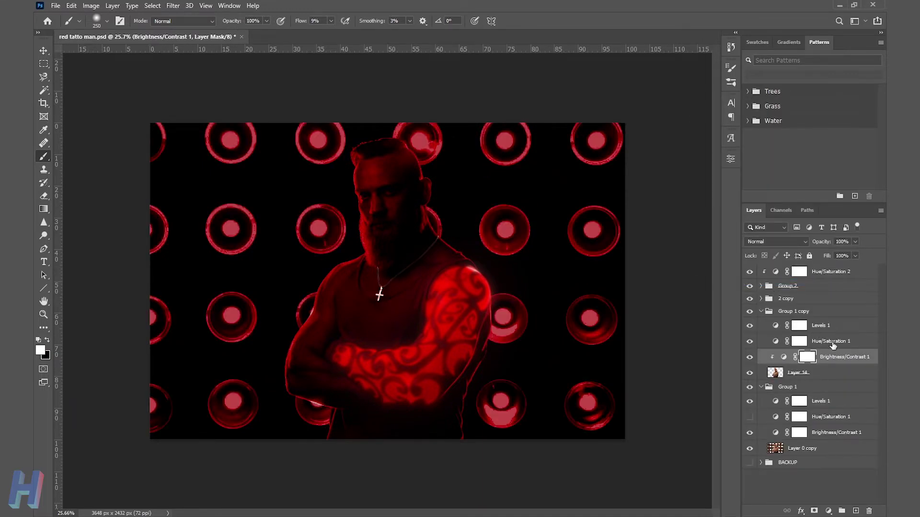
{"action": "right_click", "coordinate": [833, 342]}
{"action": "left_click", "coordinate": [766, 283]}
{"action": "right_click", "coordinate": [821, 326]}
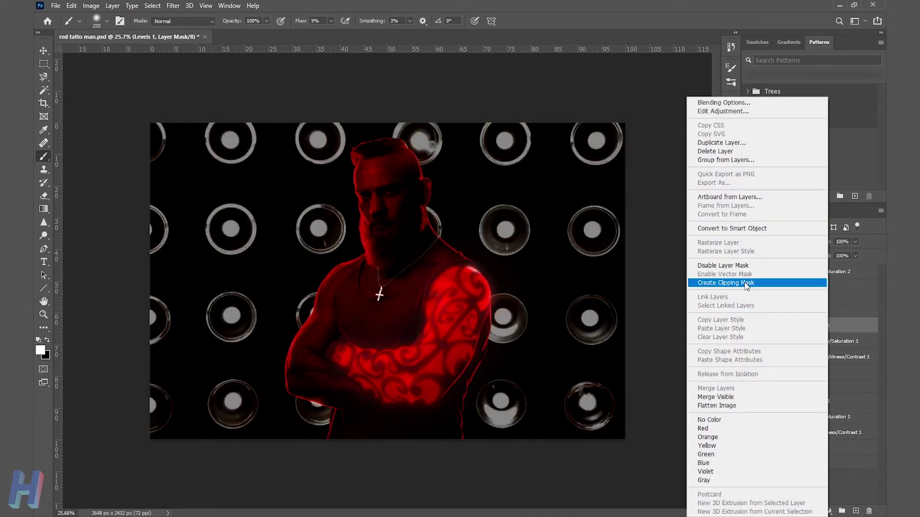
{"action": "left_click", "coordinate": [746, 283]}
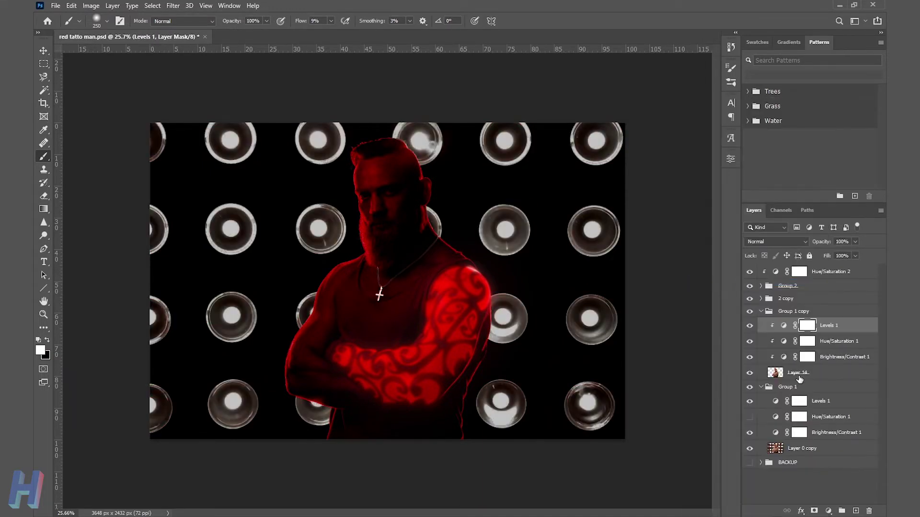
Toggle Group 1's Levels, Hue/Saturation and Brightness/Contrast adjustments to compare the result.
{"action": "left_click", "coordinate": [750, 404]}
{"action": "left_click", "coordinate": [750, 404]}
{"action": "left_click", "coordinate": [750, 433]}
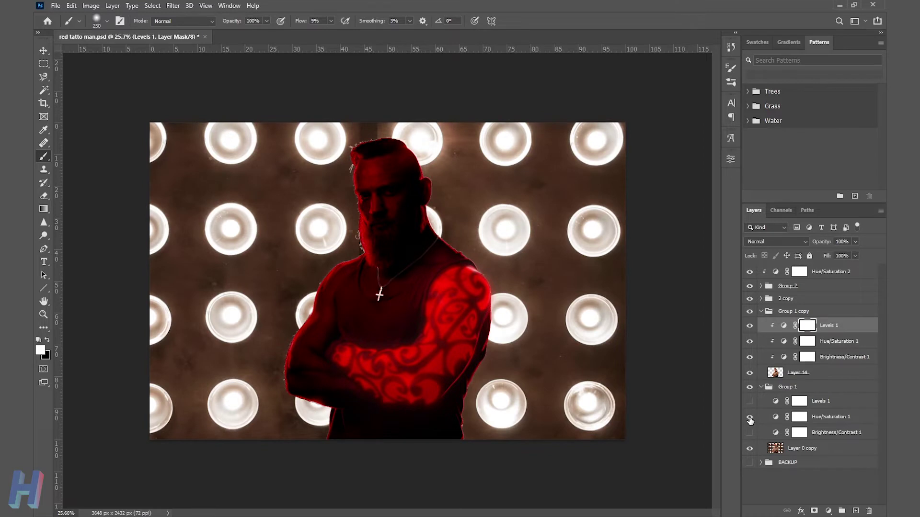
{"action": "left_click", "coordinate": [750, 418]}
{"action": "left_click", "coordinate": [750, 404]}
{"action": "left_click", "coordinate": [749, 418]}
{"action": "left_click", "coordinate": [800, 402]}
Compare with and without Brightness/Contrast 1, leave it on, and collapse both groups.
{"action": "left_click", "coordinate": [775, 402]}
{"action": "left_click", "coordinate": [776, 402]}
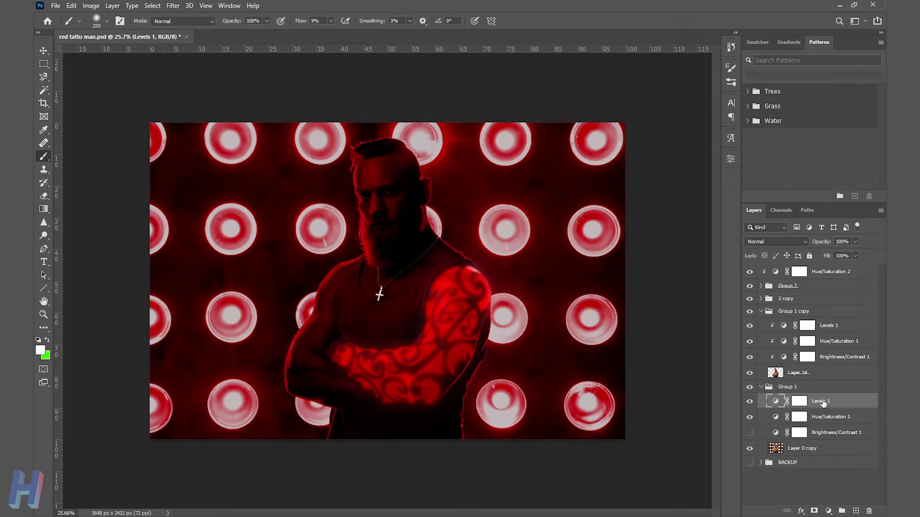
{"action": "left_click", "coordinate": [750, 432]}
{"action": "left_click", "coordinate": [750, 433]}
{"action": "left_click", "coordinate": [750, 433]}
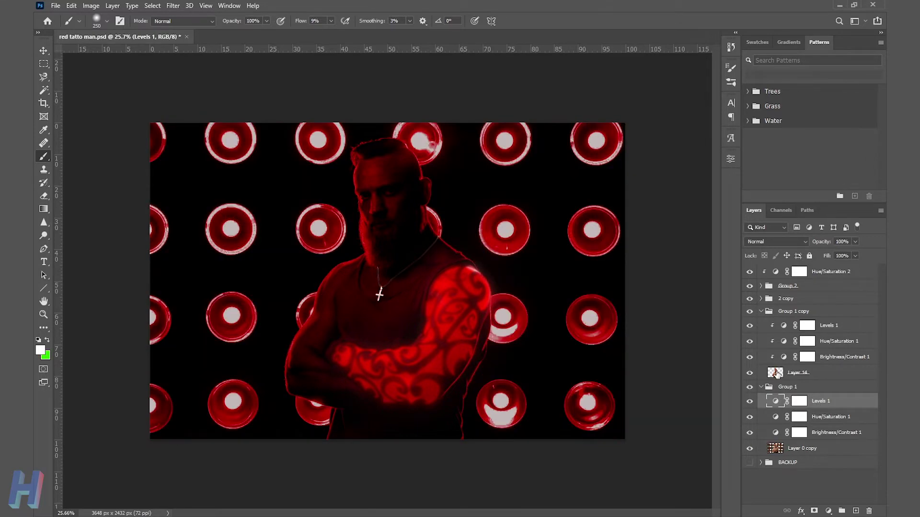
{"action": "left_click", "coordinate": [761, 387]}
{"action": "left_click", "coordinate": [761, 312]}
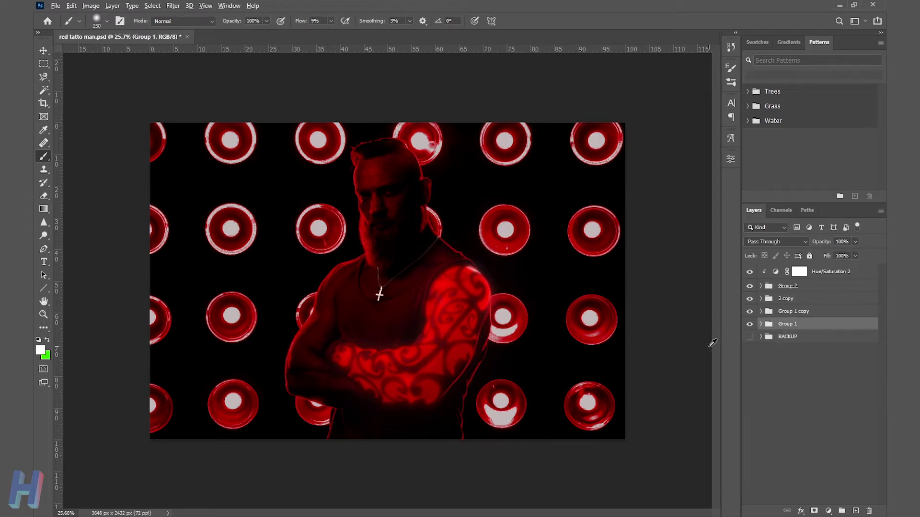
Expand Group 2 to reveal its tattoo blur layers.
{"action": "scroll", "coordinate": [640, 354], "scroll_direction": "up", "scroll_amount": 1}
{"action": "left_click", "coordinate": [799, 289]}
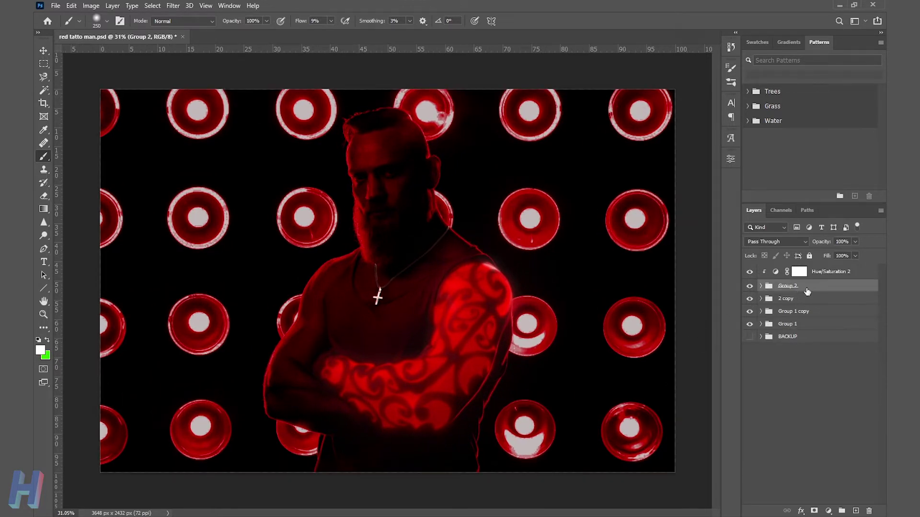
{"action": "left_click", "coordinate": [787, 299]}
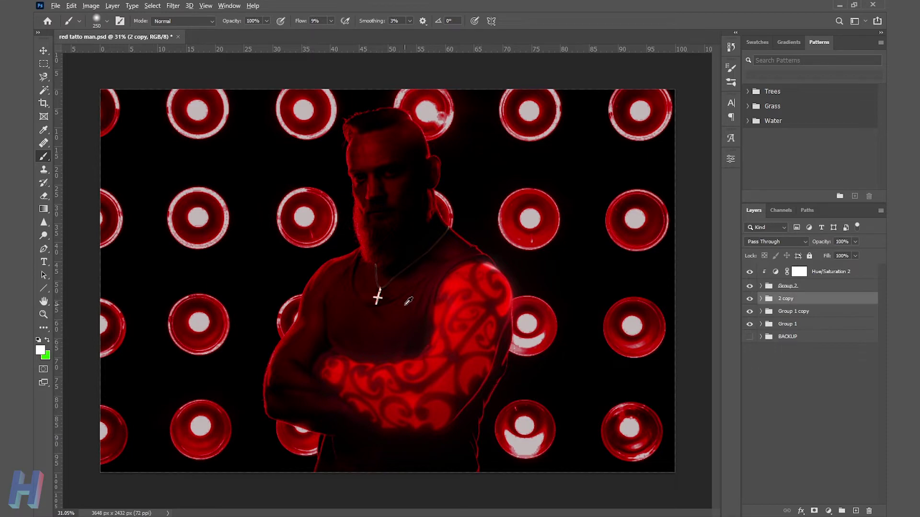
{"action": "scroll", "coordinate": [450, 340], "scroll_direction": "up", "scroll_amount": 1}
{"action": "scroll", "coordinate": [404, 300], "scroll_direction": "up", "scroll_amount": 2}
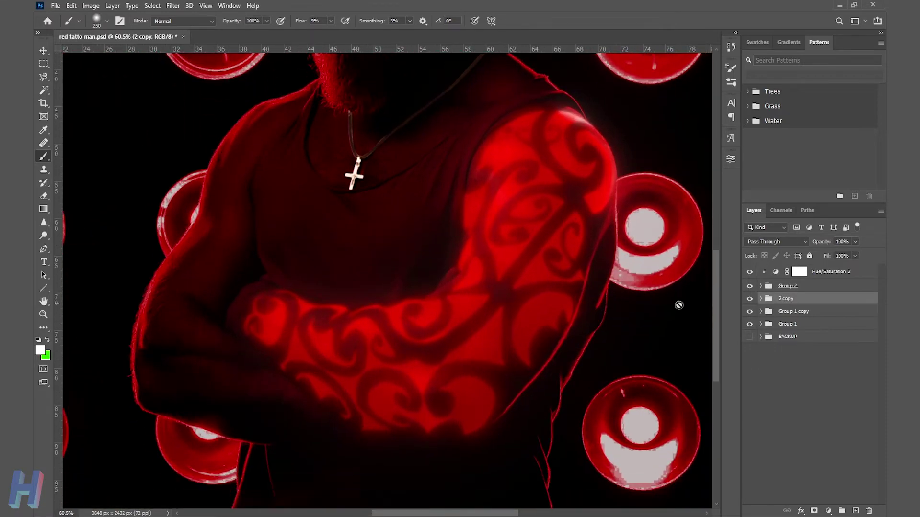
{"action": "left_click", "coordinate": [761, 287]}
Compare the 1 copy 2 and 1 copy 3 blur layers, then view 1 copy 2's 10-pixel Gaussian Blur.
{"action": "left_click", "coordinate": [750, 356]}
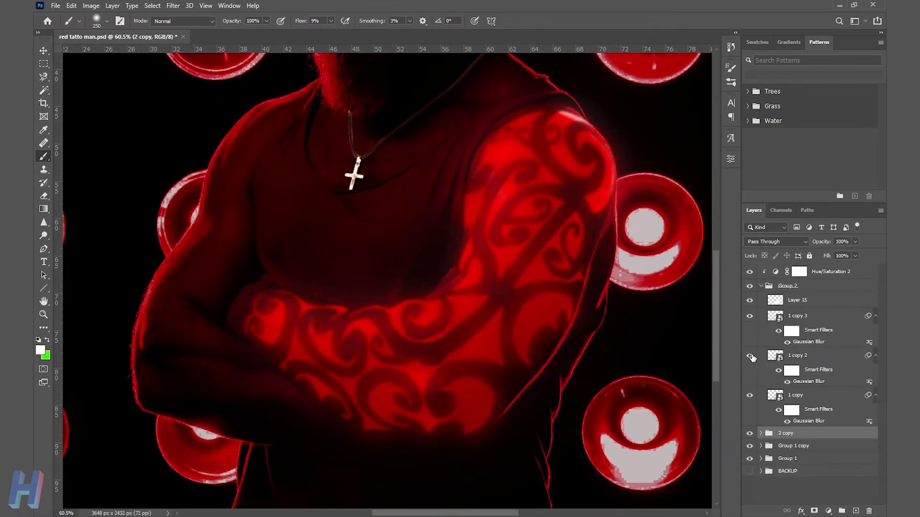
{"action": "left_click", "coordinate": [750, 356]}
{"action": "left_click", "coordinate": [750, 315]}
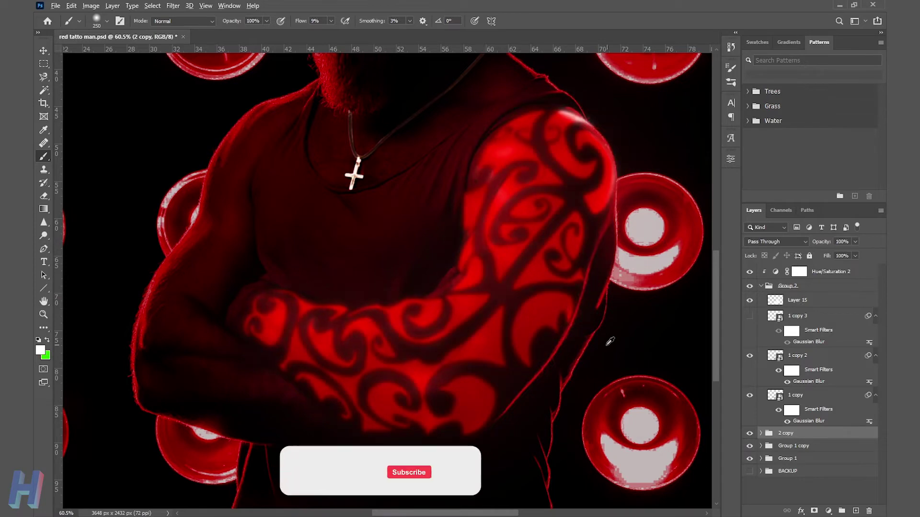
{"action": "scroll", "coordinate": [610, 341], "scroll_direction": "down", "scroll_amount": 3}
{"action": "scroll", "coordinate": [610, 341], "scroll_direction": "down", "scroll_amount": 1}
{"action": "left_click", "coordinate": [750, 316]}
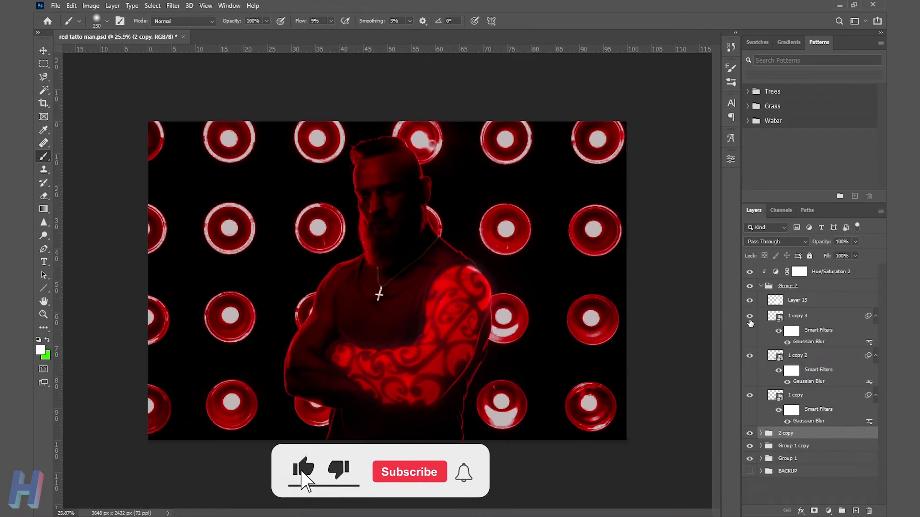
{"action": "double_click", "coordinate": [806, 382]}
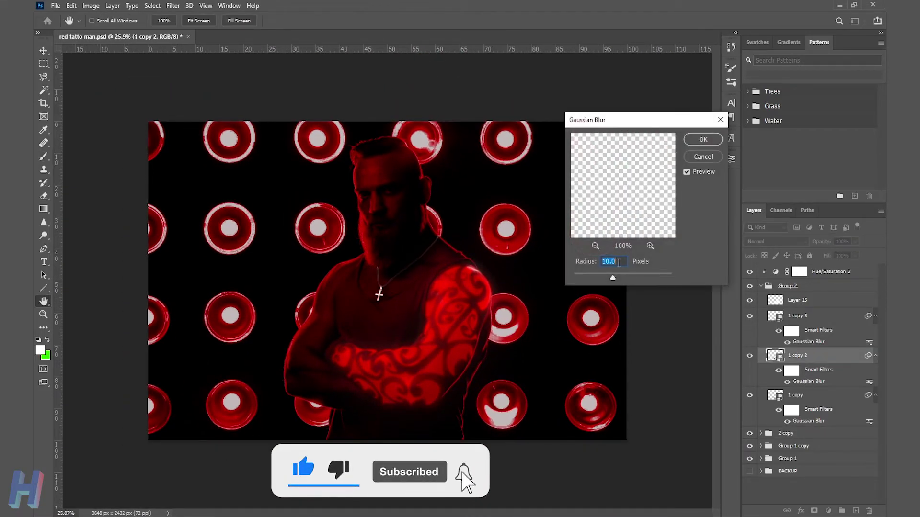
Lower the 1 copy 3 Gaussian Blur radius to 15.
{"action": "left_click", "coordinate": [703, 139]}
{"action": "double_click", "coordinate": [809, 342]}
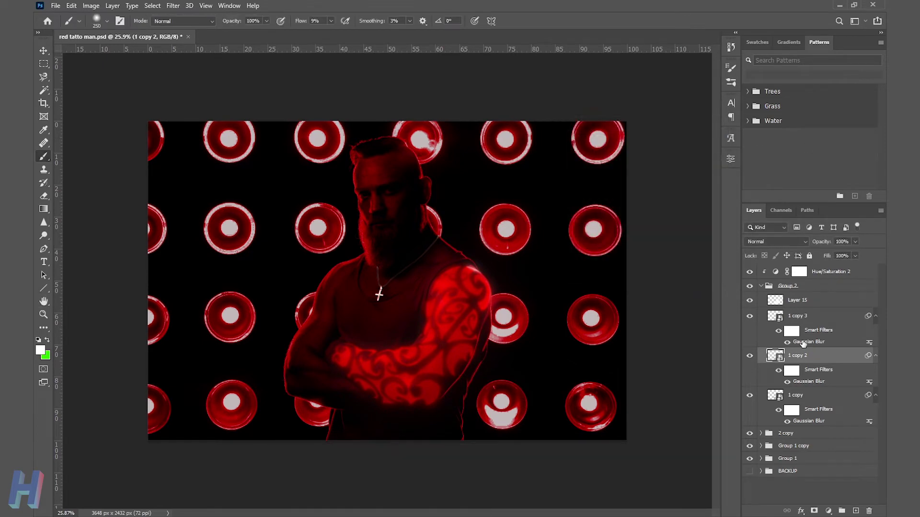
{"action": "type", "text": "15"}
{"action": "key", "text": "Return"}
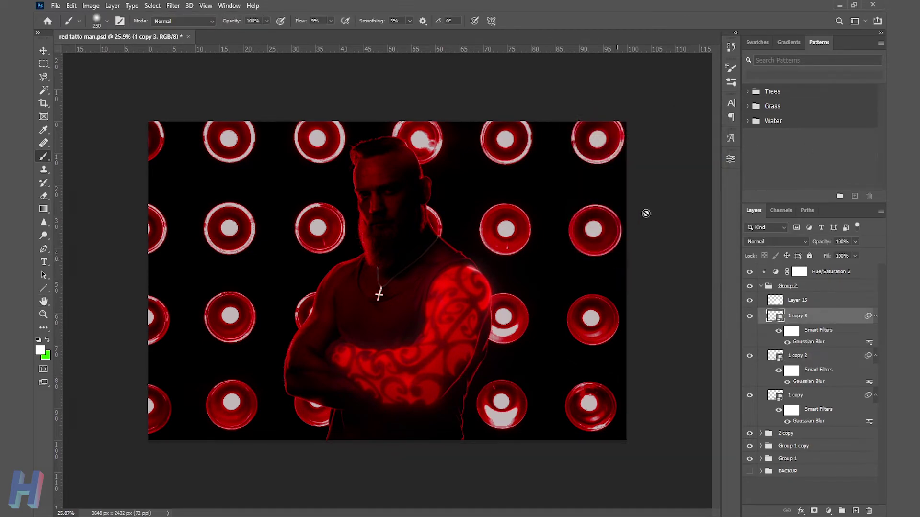
Show Layer 15 and set its opacity to about 35% and fill to 37%.
{"action": "scroll", "coordinate": [682, 321], "scroll_direction": "up", "scroll_amount": 2}
{"action": "scroll", "coordinate": [594, 327], "scroll_direction": "up", "scroll_amount": 1}
{"action": "left_click", "coordinate": [750, 301]}
{"action": "left_click", "coordinate": [794, 301]}
{"action": "left_click_drag", "start_coordinate": [860, 254], "coordinate": [857, 254]}
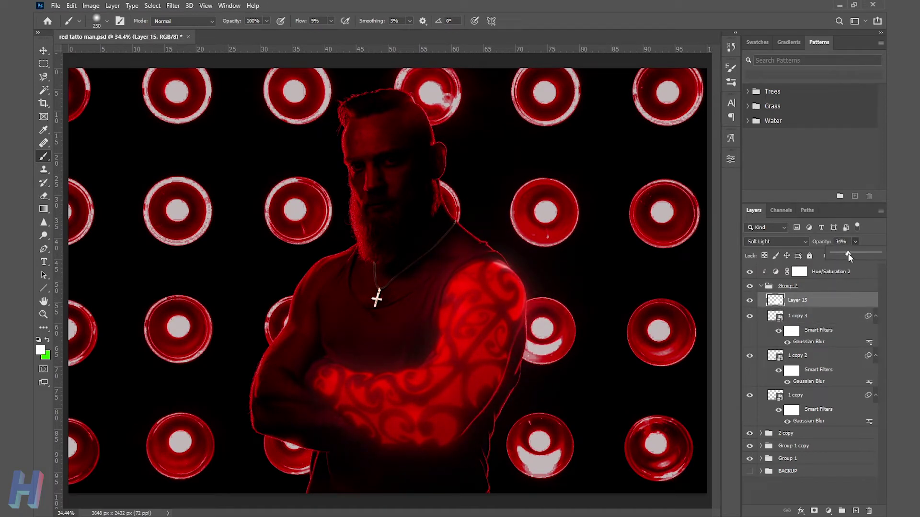
{"action": "left_click_drag", "start_coordinate": [848, 254], "coordinate": [849, 254]}
{"action": "left_click", "coordinate": [750, 301]}
{"action": "left_click_drag", "start_coordinate": [865, 271], "coordinate": [849, 266]}
Set Layer 15 to Multiply blending, compare it, and collapse Group 2.
{"action": "left_click", "coordinate": [776, 241]}
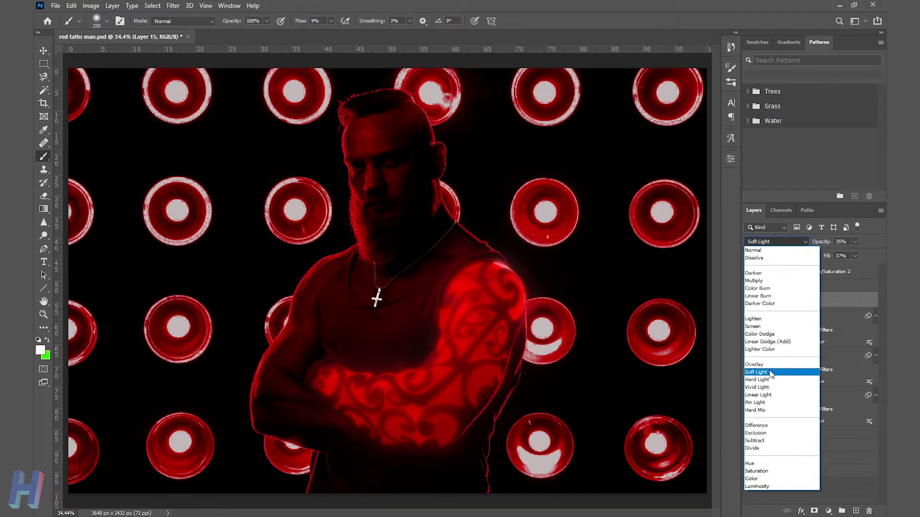
{"action": "left_click", "coordinate": [754, 280]}
{"action": "left_click", "coordinate": [749, 301]}
{"action": "scroll", "coordinate": [487, 361], "scroll_direction": "down", "scroll_amount": 1}
{"action": "scroll", "coordinate": [485, 363], "scroll_direction": "down", "scroll_amount": 1}
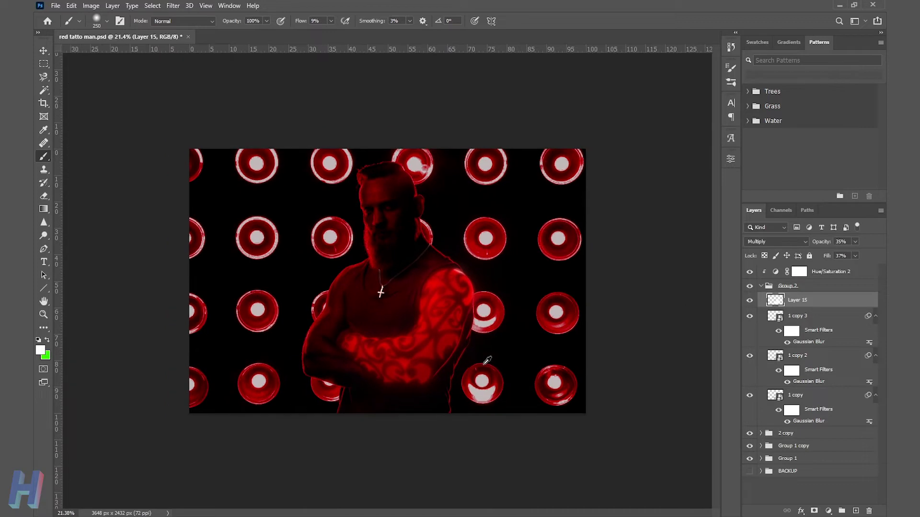
{"action": "left_click", "coordinate": [760, 286]}
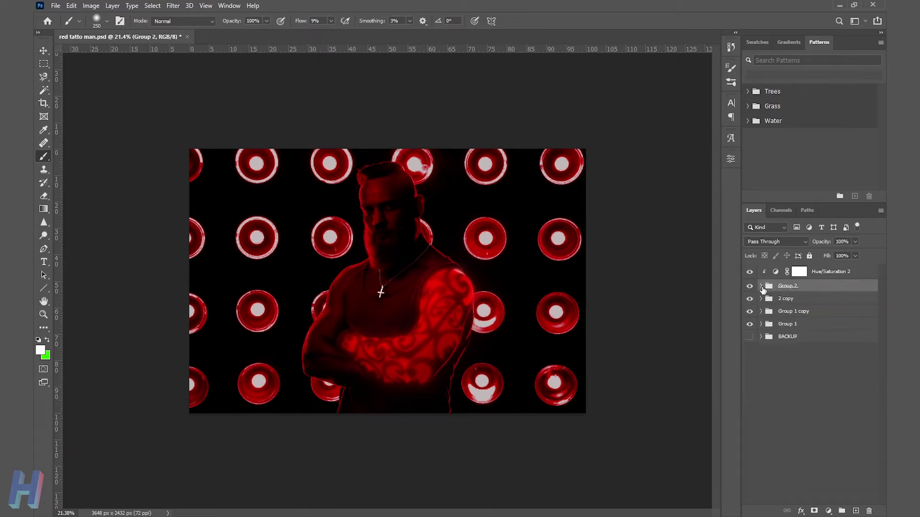
Open the Hue/Saturation 2 adjustment and nudge its lightness down slightly.
{"action": "scroll", "coordinate": [529, 327], "scroll_direction": "up", "scroll_amount": 2}
{"action": "left_click", "coordinate": [761, 286]}
{"action": "left_click", "coordinate": [776, 272]}
{"action": "double_click", "coordinate": [775, 272]}
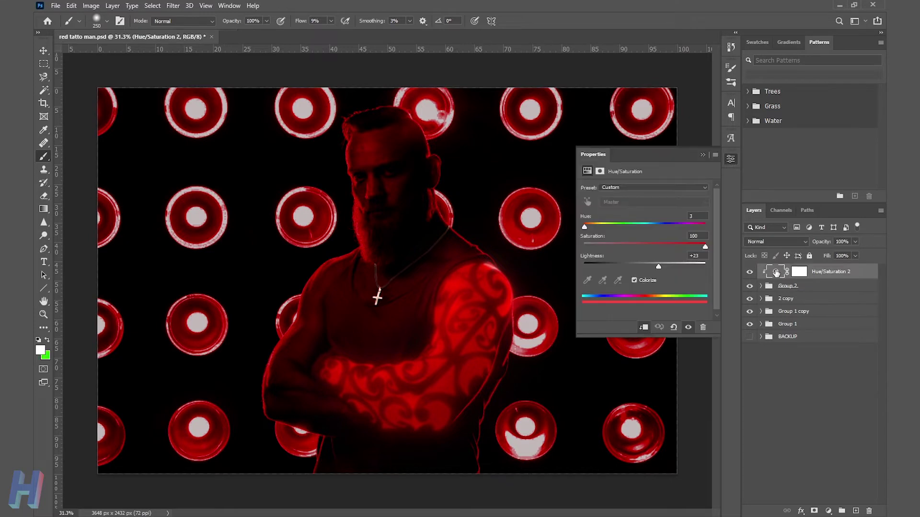
{"action": "left_click_drag", "start_coordinate": [655, 266], "coordinate": [651, 267]}
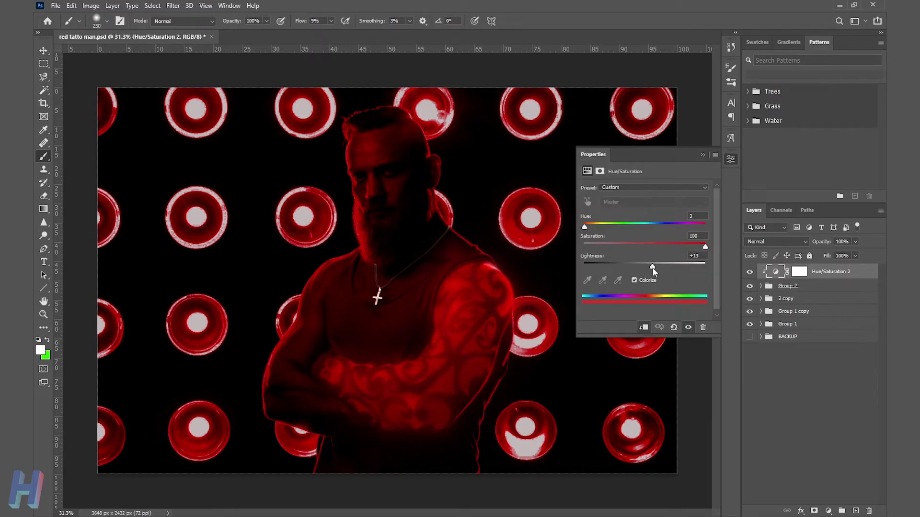
{"action": "left_click", "coordinate": [703, 155]}
{"action": "scroll", "coordinate": [556, 385], "scroll_direction": "down", "scroll_amount": 1}
Set Hue/Saturation 2 to hue 0, saturation 85 and lightness +47.
{"action": "double_click", "coordinate": [776, 272]}
{"action": "mouse_move", "coordinate": [668, 267]}
{"action": "left_mouse_down"}
{"action": "mouse_move", "coordinate": [706, 273]}
{"action": "mouse_move", "coordinate": [673, 272]}
{"action": "left_mouse_up"}
{"action": "left_click", "coordinate": [585, 227]}
{"action": "left_click_drag", "start_coordinate": [585, 228], "coordinate": [577, 233]}
{"action": "mouse_move", "coordinate": [702, 247]}
{"action": "left_mouse_down"}
{"action": "mouse_move", "coordinate": [681, 247]}
{"action": "mouse_move", "coordinate": [694, 247]}
{"action": "left_mouse_up"}
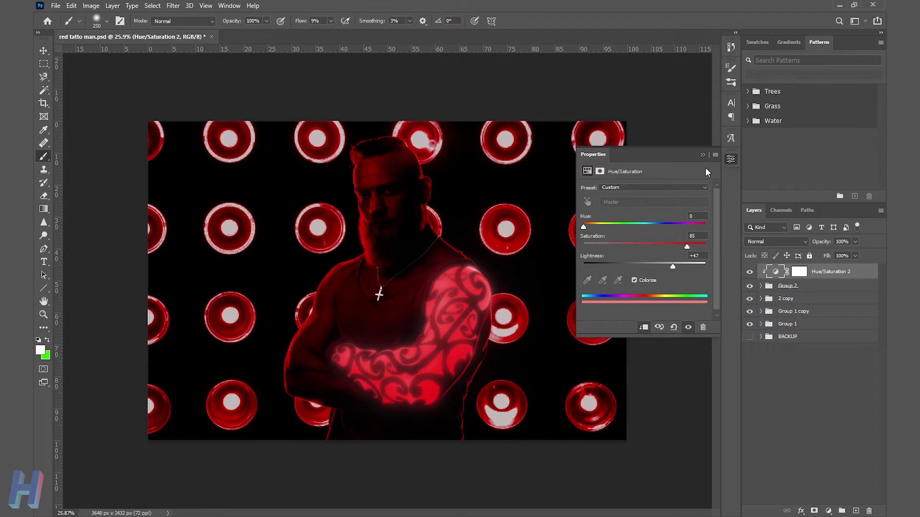
{"action": "left_click", "coordinate": [731, 159]}
Undo and redo to compare the earlier tint with the brighter one.
{"action": "scroll", "coordinate": [577, 334], "scroll_direction": "down", "scroll_amount": 2, "text": "alt"}
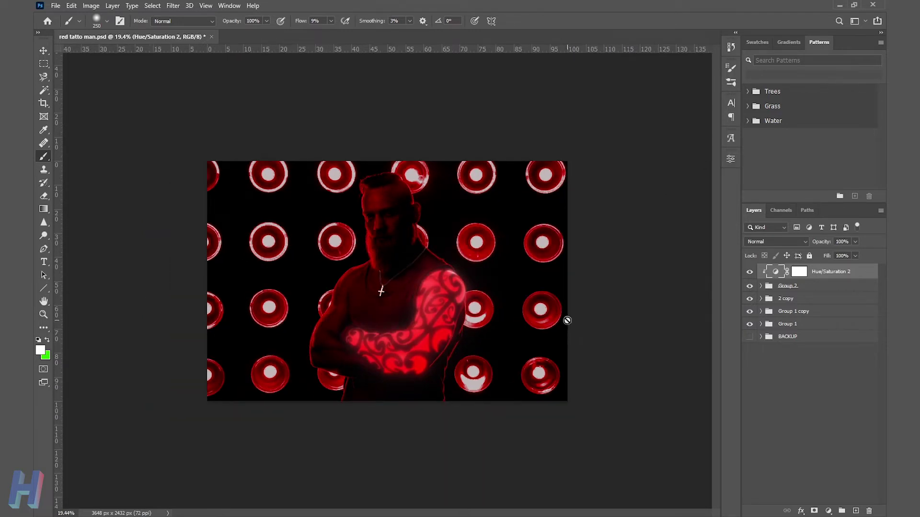
{"action": "key", "text": "ctrl+z"}
{"action": "key", "text": "ctrl+shift+z"}
{"action": "scroll", "coordinate": [475, 341], "scroll_direction": "up", "scroll_amount": 1, "text": "alt"}
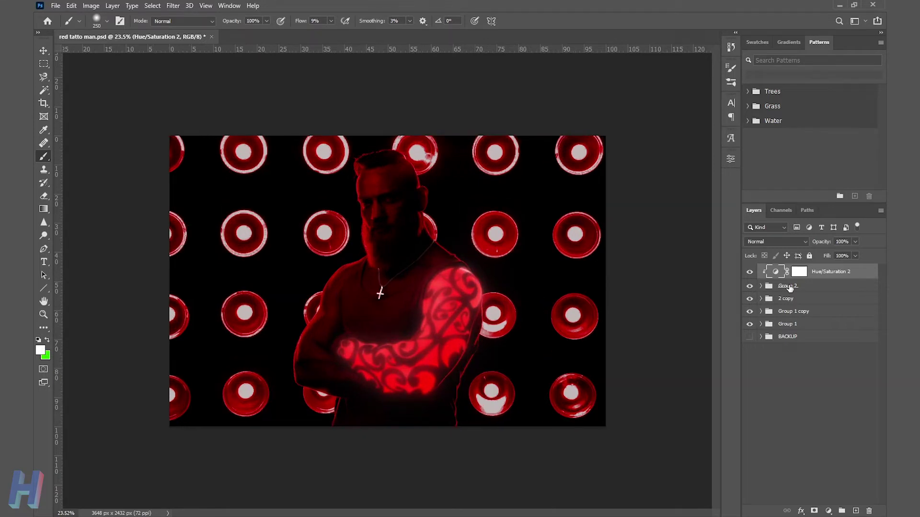
Switch Layer 15 to Soft Light at about 18% opacity and compare the glow.
{"action": "left_click", "coordinate": [788, 287]}
{"action": "left_click", "coordinate": [797, 302]}
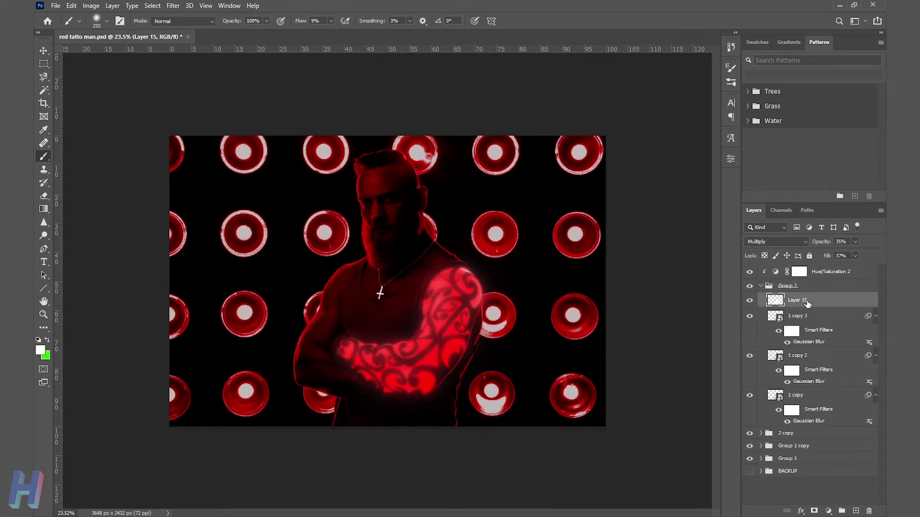
{"action": "left_click", "coordinate": [787, 241]}
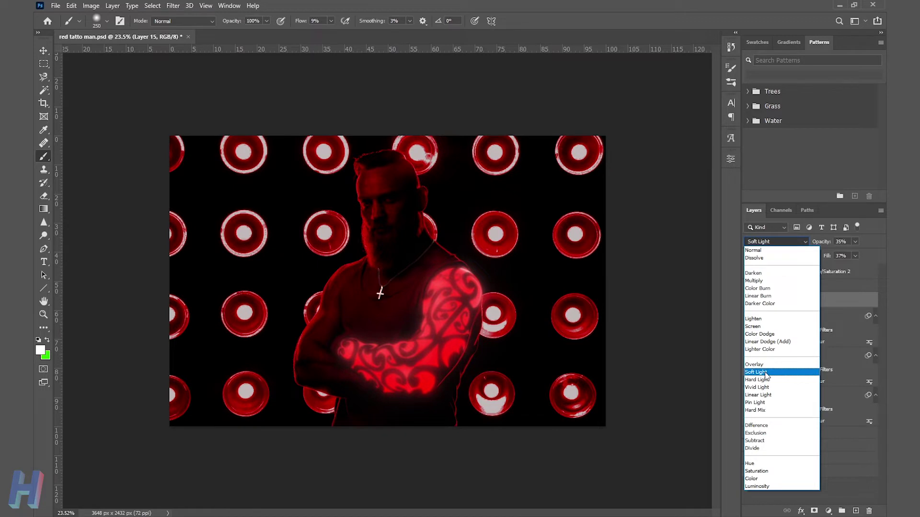
{"action": "left_click", "coordinate": [786, 372]}
{"action": "left_click", "coordinate": [749, 301]}
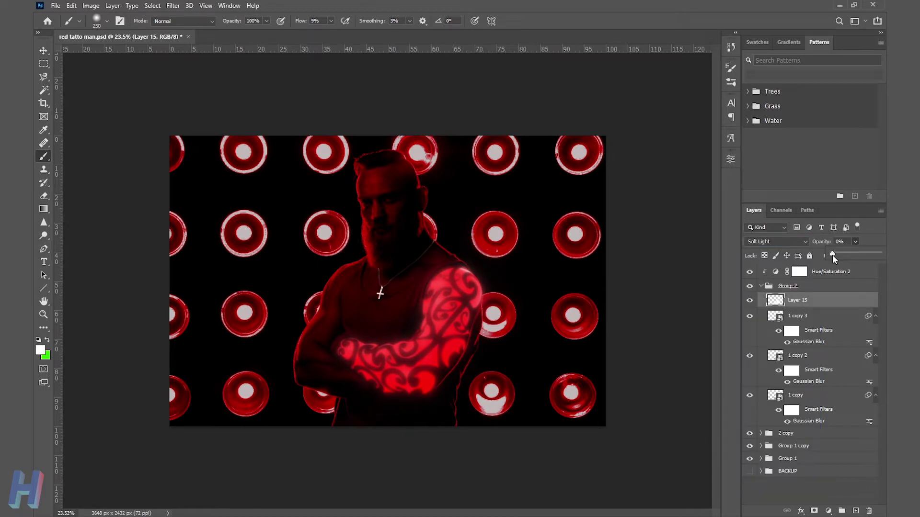
{"action": "left_click_drag", "start_coordinate": [840, 255], "coordinate": [842, 254]}
{"action": "left_click", "coordinate": [750, 301]}
Delete Layer 15, add two empty layers, then remove them to return to Layer 15.
{"action": "key", "text": "Delete"}
{"action": "left_click", "coordinate": [856, 511]}
{"action": "left_click", "coordinate": [855, 511]}
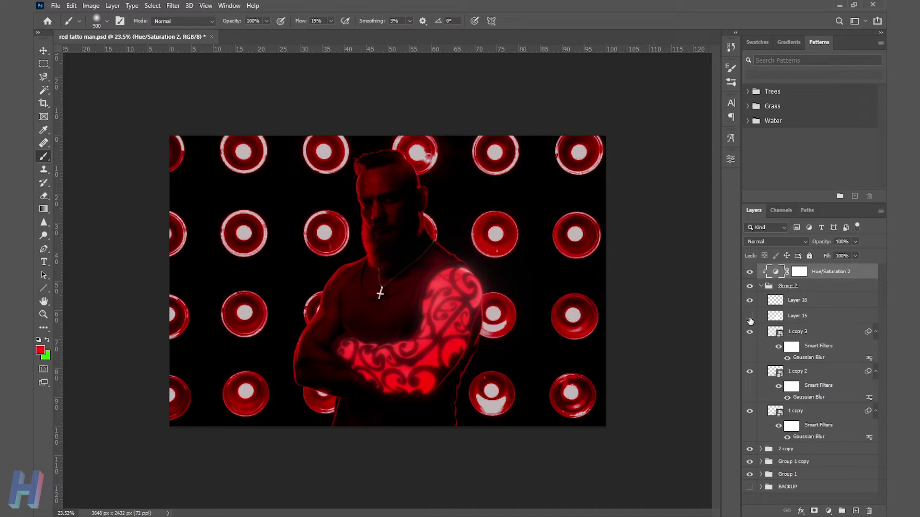
{"action": "left_click", "coordinate": [793, 301]}
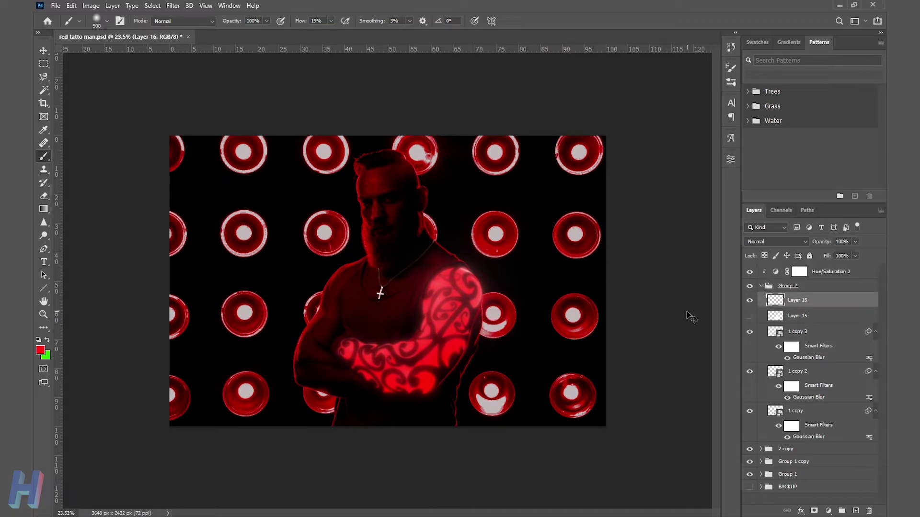
{"action": "key", "text": "Delete"}
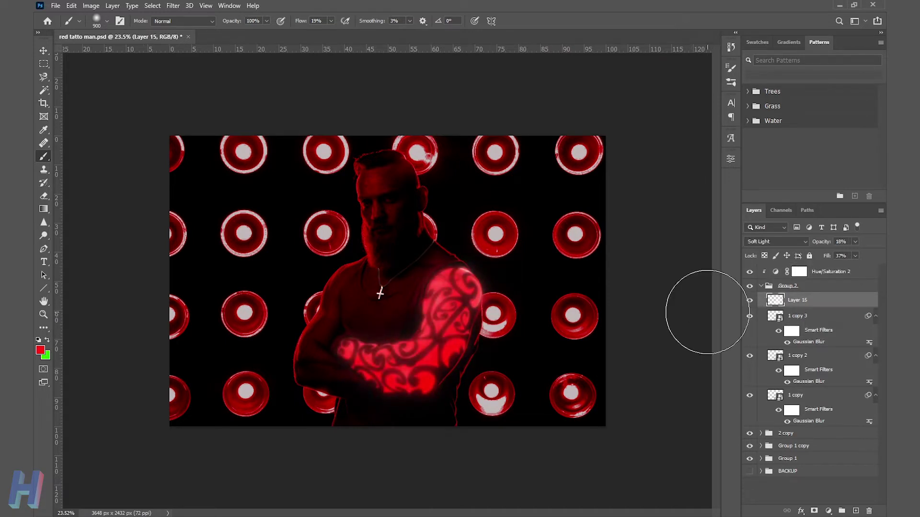
Bring Layer 15's opacity down to about 17%, compare the glow, and collapse Group 2.
{"action": "key", "text": "3"}
{"action": "key", "text": "5"}
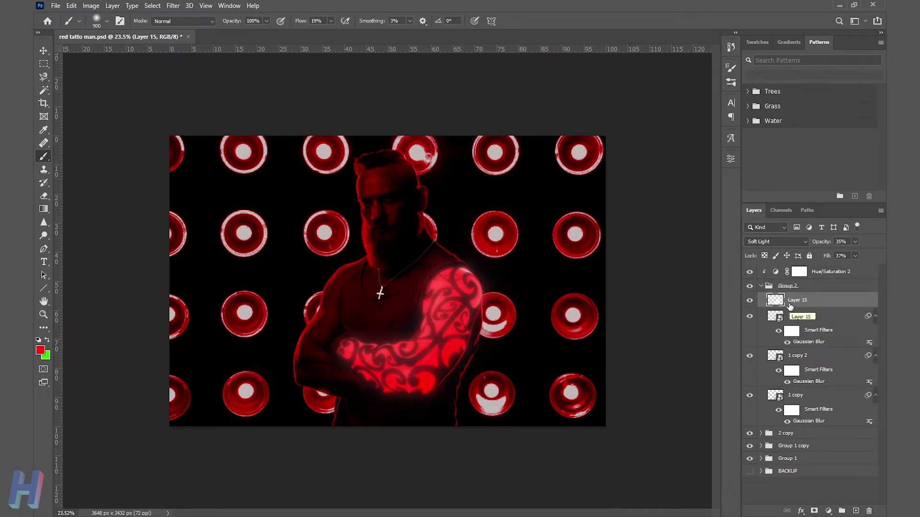
{"action": "left_click_drag", "start_coordinate": [848, 255], "coordinate": [835, 255]}
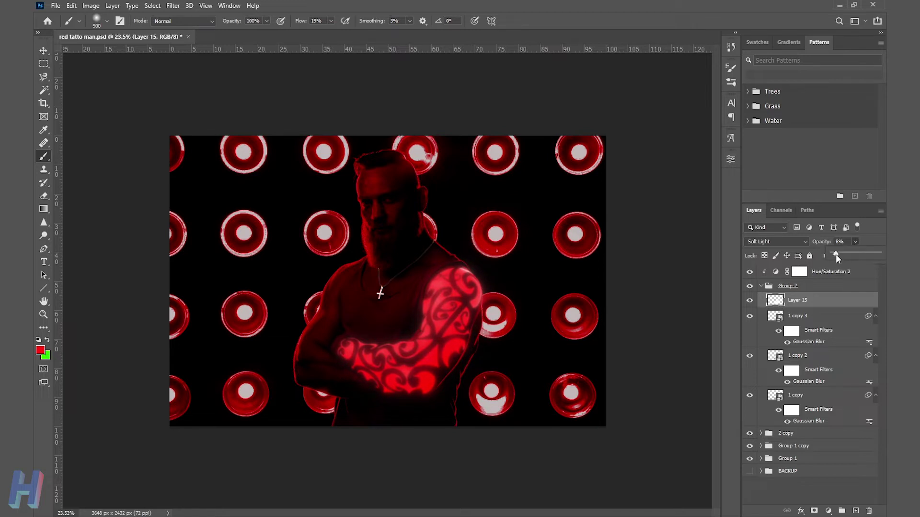
{"action": "left_click", "coordinate": [750, 300]}
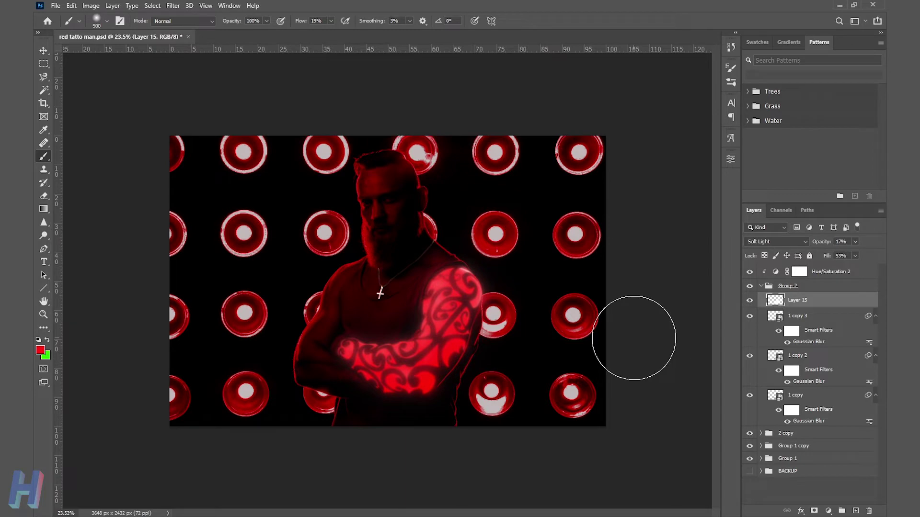
{"action": "scroll", "coordinate": [416, 305], "scroll_direction": "up", "scroll_amount": 2}
{"action": "scroll", "coordinate": [500, 374], "scroll_direction": "down", "scroll_amount": 1}
{"action": "scroll", "coordinate": [499, 375], "scroll_direction": "down", "scroll_amount": 1}
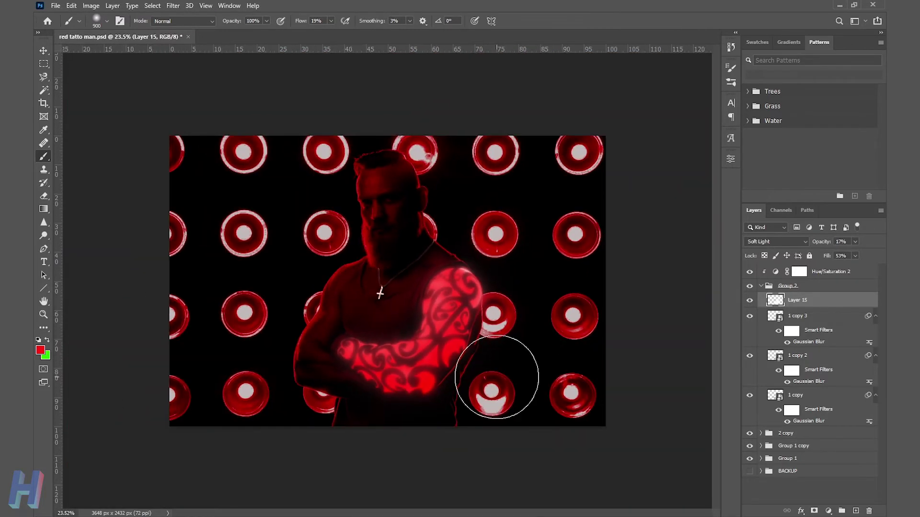
{"action": "left_click", "coordinate": [761, 286]}
Add a red Color Fill layer above Hue/Saturation 2 with an inverted, hiding mask.
{"action": "left_click", "coordinate": [829, 272]}
{"action": "left_click", "coordinate": [828, 510]}
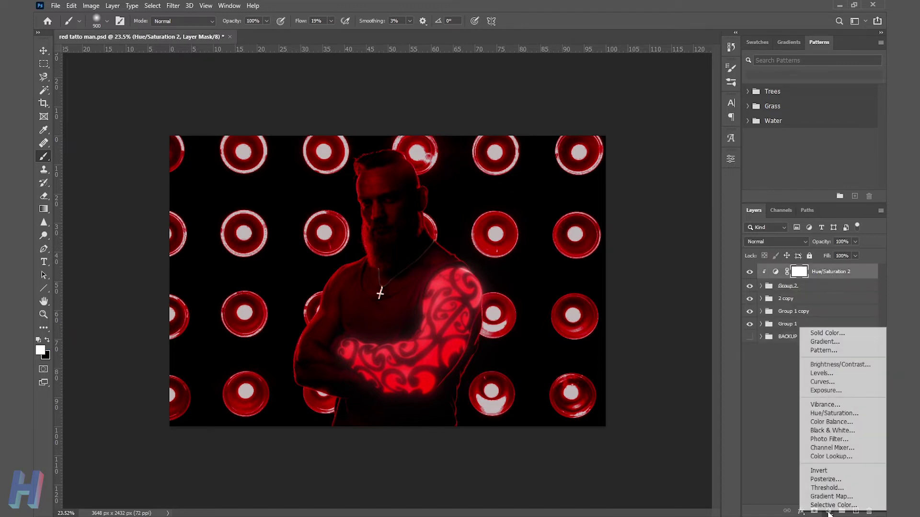
{"action": "left_click", "coordinate": [830, 333]}
{"action": "left_click", "coordinate": [845, 125]}
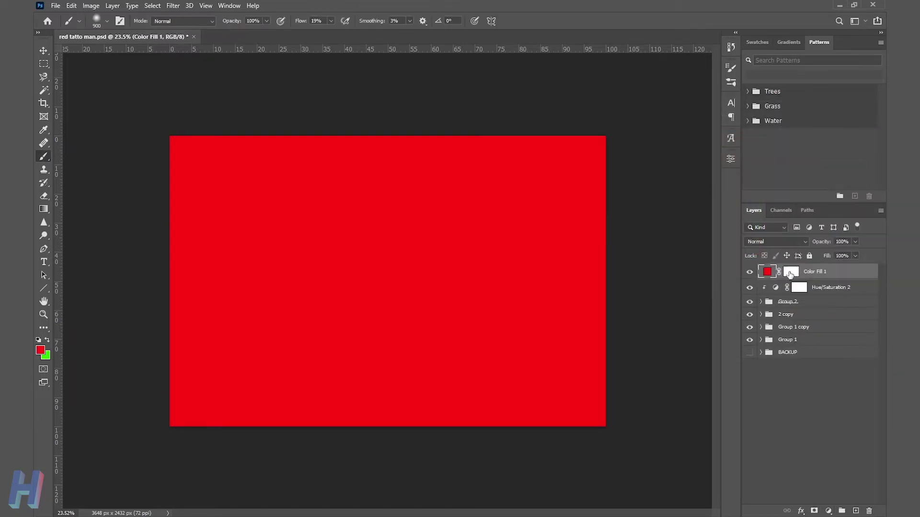
{"action": "key", "text": "ctrl+i"}
Set the brush flow to 8% and shrink the brush to 250 px.
{"action": "scroll", "coordinate": [393, 283], "scroll_direction": "up", "scroll_amount": 2}
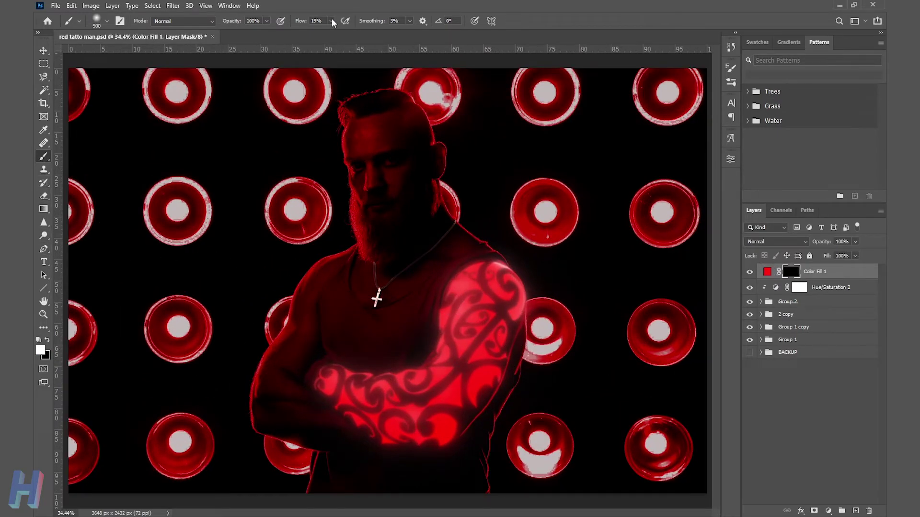
{"action": "left_click", "coordinate": [107, 21]}
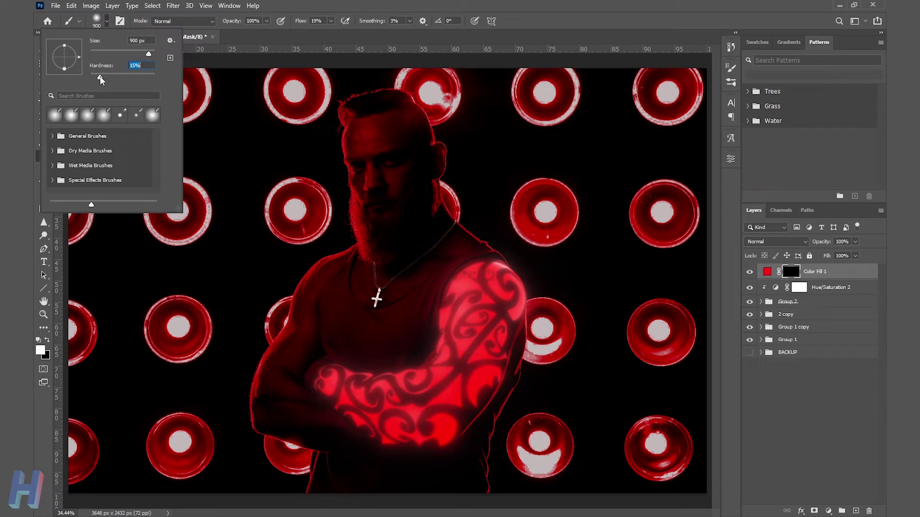
{"action": "left_click", "coordinate": [331, 21]}
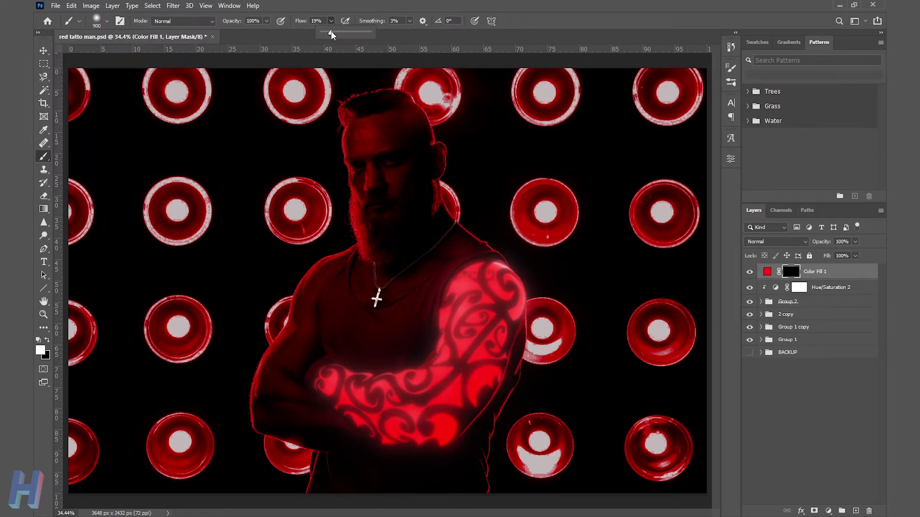
{"action": "left_click_drag", "start_coordinate": [327, 37], "coordinate": [325, 37]}
{"action": "scroll", "coordinate": [383, 336], "scroll_direction": "up", "scroll_amount": 2}
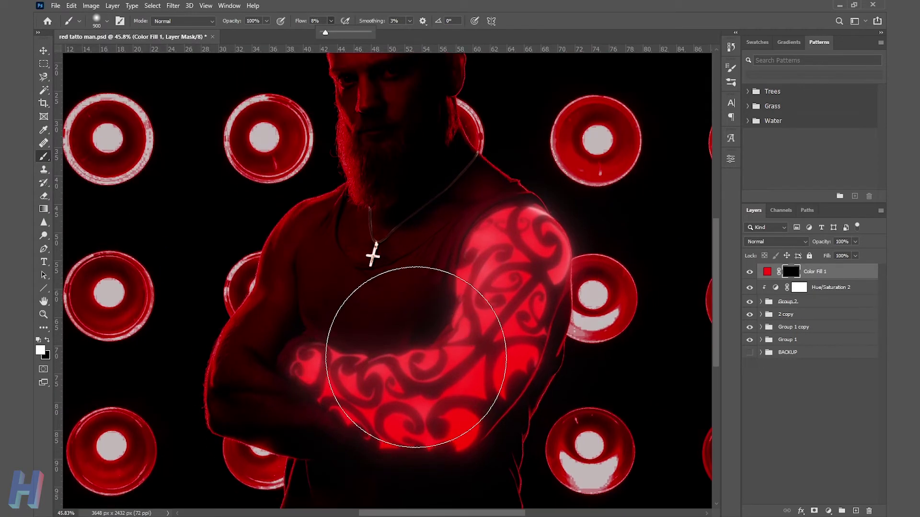
{"action": "key", "text": "bracketleft"}
{"action": "key", "text": "bracketleft"}
{"action": "key", "text": "bracketleft"}
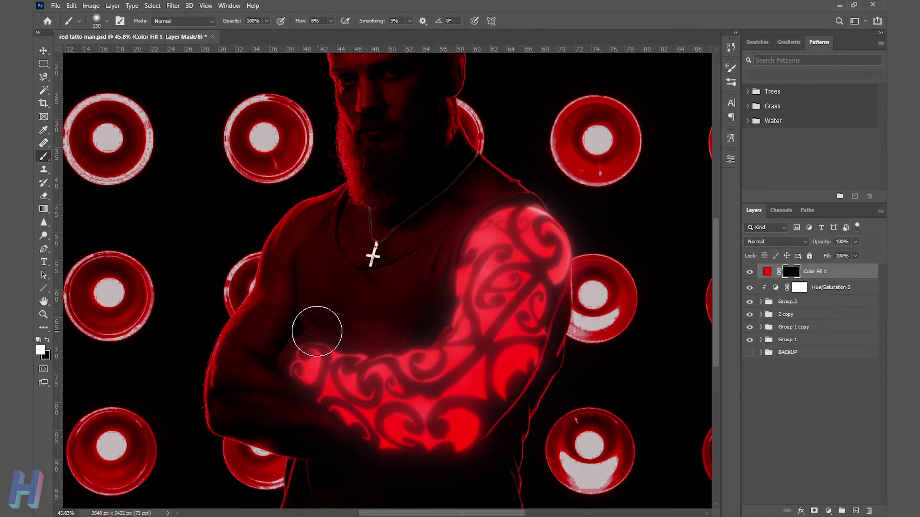
Shrink the brush to 200 px and smaller, check its opacity, and frame the torso.
{"action": "scroll", "coordinate": [338, 344], "scroll_direction": "up", "scroll_amount": 2}
{"action": "scroll", "coordinate": [337, 344], "scroll_direction": "up", "scroll_amount": 1}
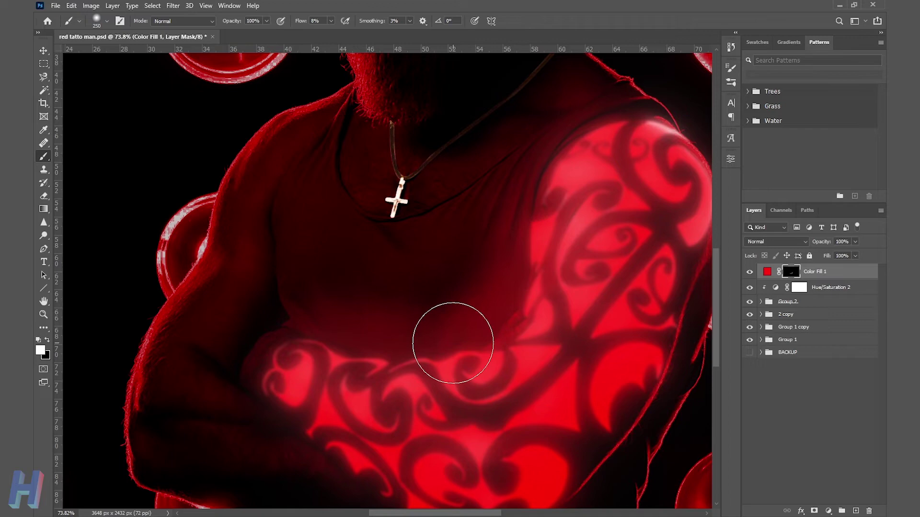
{"action": "scroll", "coordinate": [328, 380], "scroll_direction": "down", "scroll_amount": 3}
{"action": "scroll", "coordinate": [277, 356], "scroll_direction": "up", "scroll_amount": 5}
{"action": "key", "text": "bracketleft"}
{"action": "left_click", "coordinate": [267, 20]}
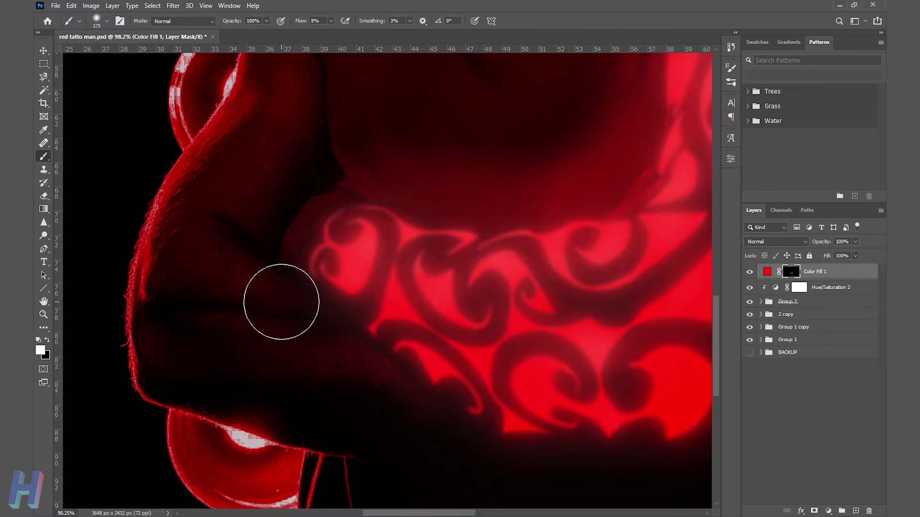
{"action": "key", "text": "bracketleft"}
{"action": "left_click_drag", "start_coordinate": [410, 445], "coordinate": [409, 346]}
{"action": "scroll", "coordinate": [409, 346], "scroll_direction": "down", "scroll_amount": 4}
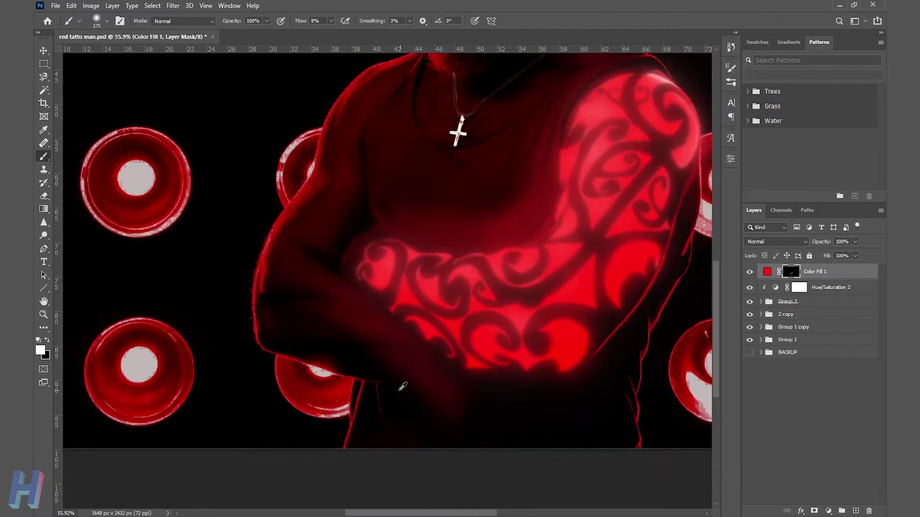
{"action": "scroll", "coordinate": [494, 417], "scroll_direction": "up", "scroll_amount": 2}
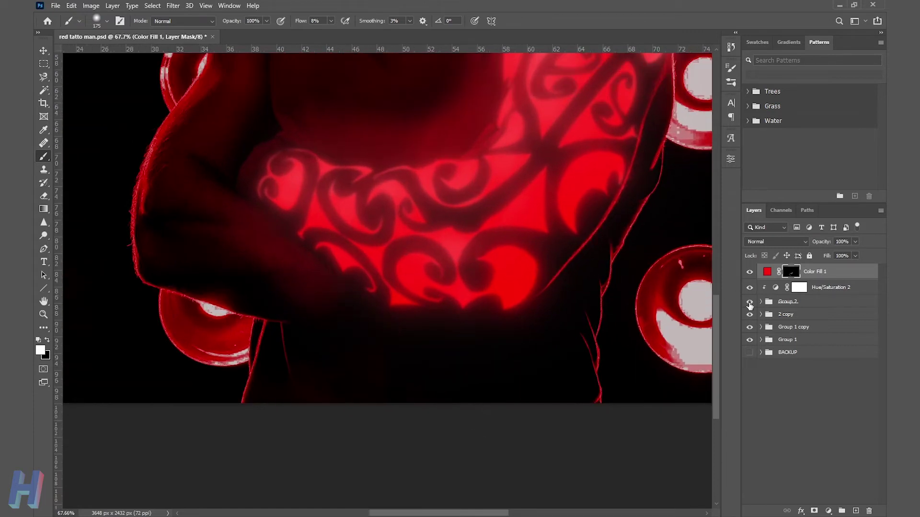
Compare the image with the colour fill hidden and with Levels 1 toggled in Group 1 copy.
{"action": "left_click", "coordinate": [749, 288]}
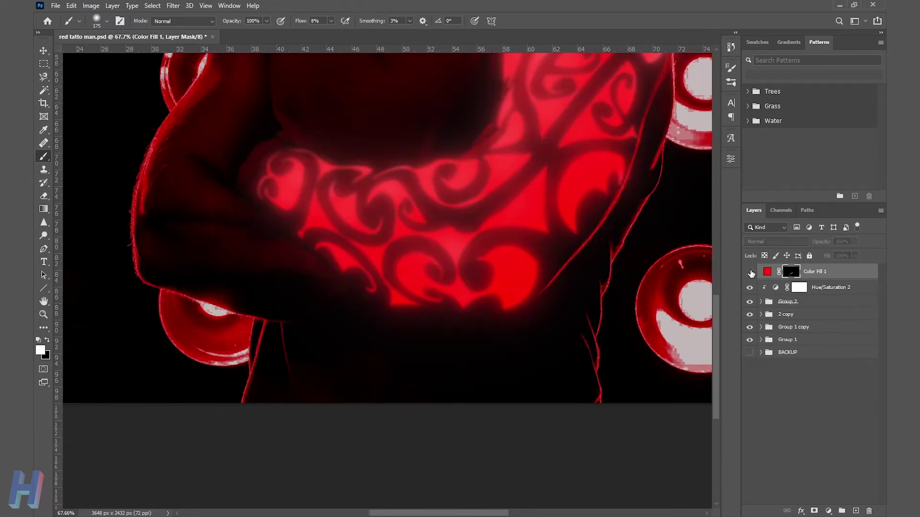
{"action": "left_click", "coordinate": [749, 288]}
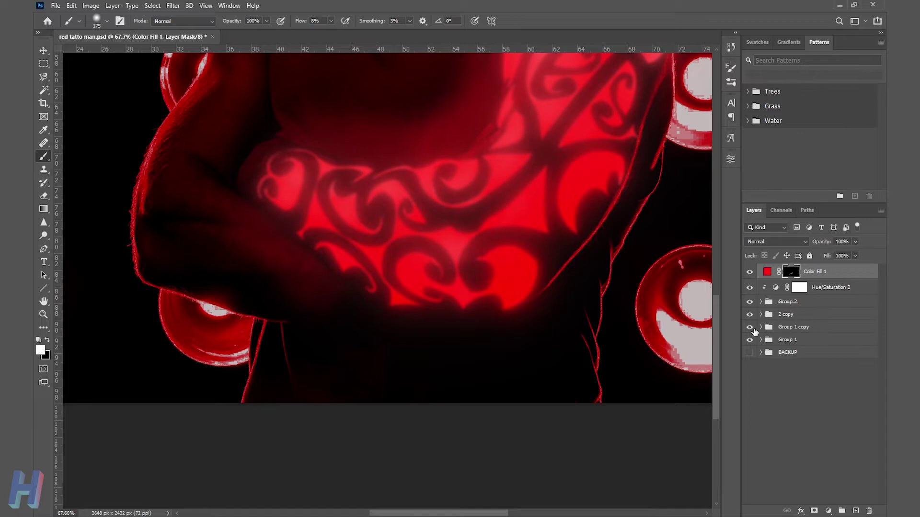
{"action": "left_click", "coordinate": [761, 327]}
{"action": "left_click", "coordinate": [749, 356]}
{"action": "left_click", "coordinate": [749, 341]}
{"action": "left_click", "coordinate": [749, 341]}
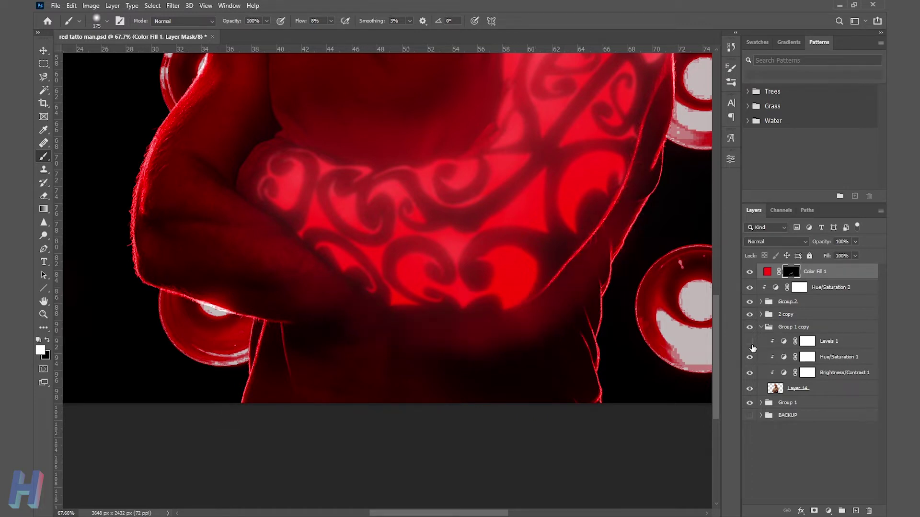
{"action": "left_click", "coordinate": [749, 341]}
{"action": "scroll", "coordinate": [452, 349], "scroll_direction": "down", "scroll_amount": 3}
{"action": "scroll", "coordinate": [509, 404], "scroll_direction": "up", "scroll_amount": 2}
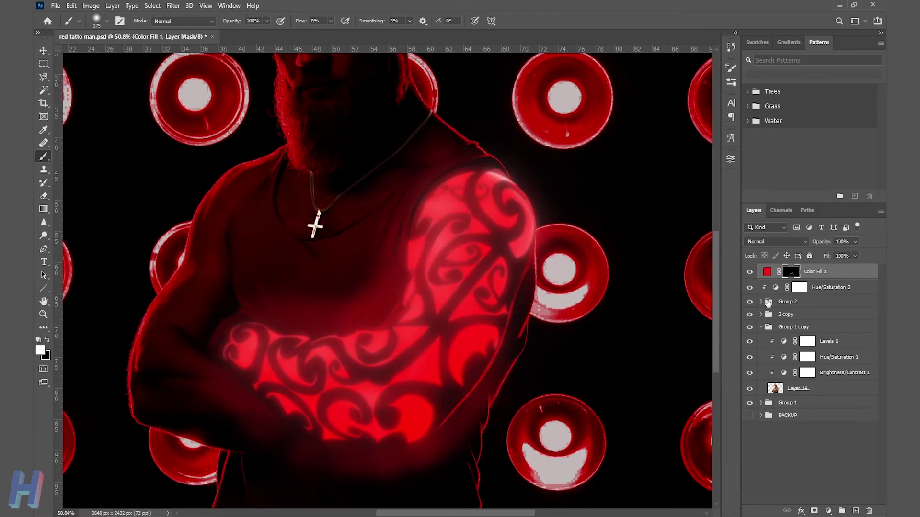
Collapse Group 1 copy and paint the Color Fill 1 mask over the tattoo's left edge.
{"action": "left_click", "coordinate": [761, 328]}
{"action": "scroll", "coordinate": [521, 376], "scroll_direction": "up", "scroll_amount": 2}
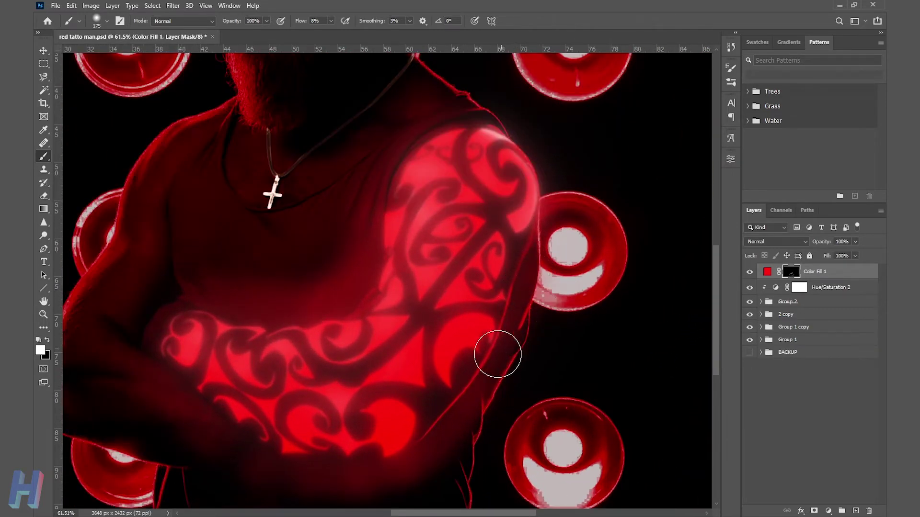
{"action": "scroll", "coordinate": [498, 354], "scroll_direction": "down", "scroll_amount": 3}
{"action": "scroll", "coordinate": [409, 259], "scroll_direction": "up", "scroll_amount": 4}
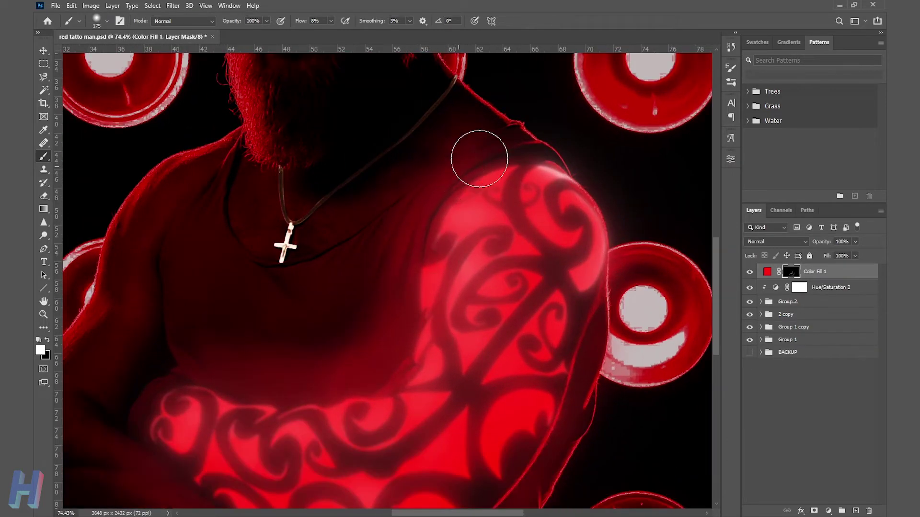
{"action": "scroll", "coordinate": [554, 160], "scroll_direction": "down", "scroll_amount": 3}
{"action": "scroll", "coordinate": [293, 338], "scroll_direction": "up", "scroll_amount": 5}
{"action": "mouse_move", "coordinate": [294, 339]}
{"action": "left_mouse_down"}
{"action": "mouse_move", "coordinate": [328, 300]}
{"action": "mouse_move", "coordinate": [300, 365]}
{"action": "mouse_move", "coordinate": [352, 279]}
{"action": "mouse_move", "coordinate": [401, 357]}
{"action": "left_mouse_up"}
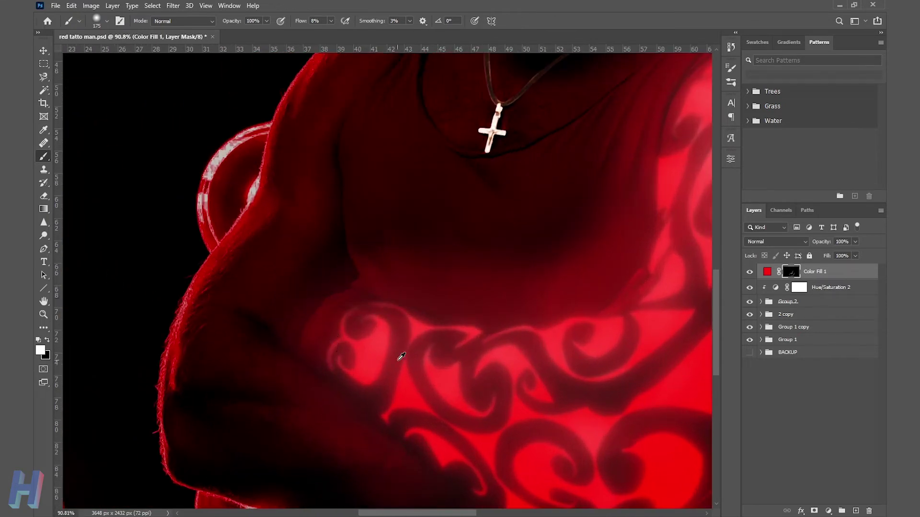
{"action": "scroll", "coordinate": [401, 357], "scroll_direction": "down", "scroll_amount": 3}
{"action": "scroll", "coordinate": [527, 396], "scroll_direction": "up", "scroll_amount": 1}
{"action": "scroll", "coordinate": [527, 396], "scroll_direction": "down", "scroll_amount": 1}
Set Color Fill 1 to Linear Dodge (Add) with fill around 18%.
{"action": "left_click", "coordinate": [794, 243]}
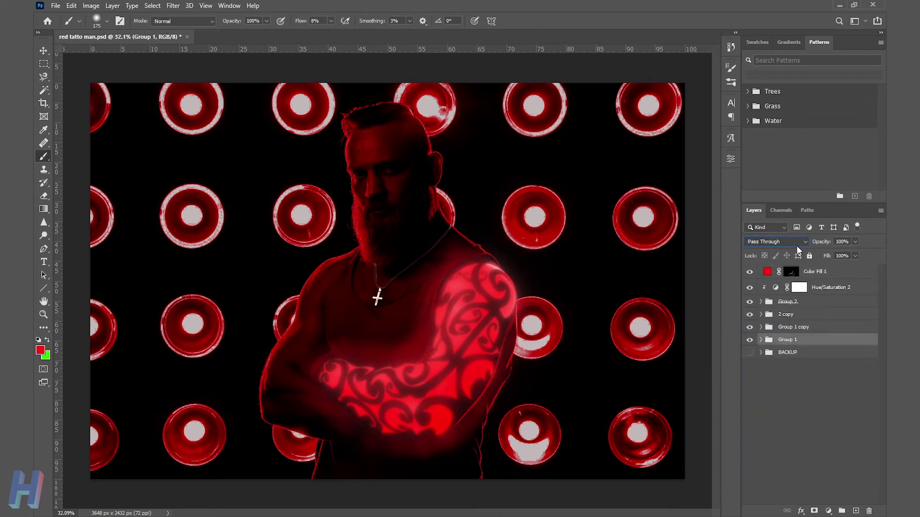
{"action": "left_click", "coordinate": [814, 272]}
{"action": "left_click", "coordinate": [797, 242]}
{"action": "left_click", "coordinate": [779, 345]}
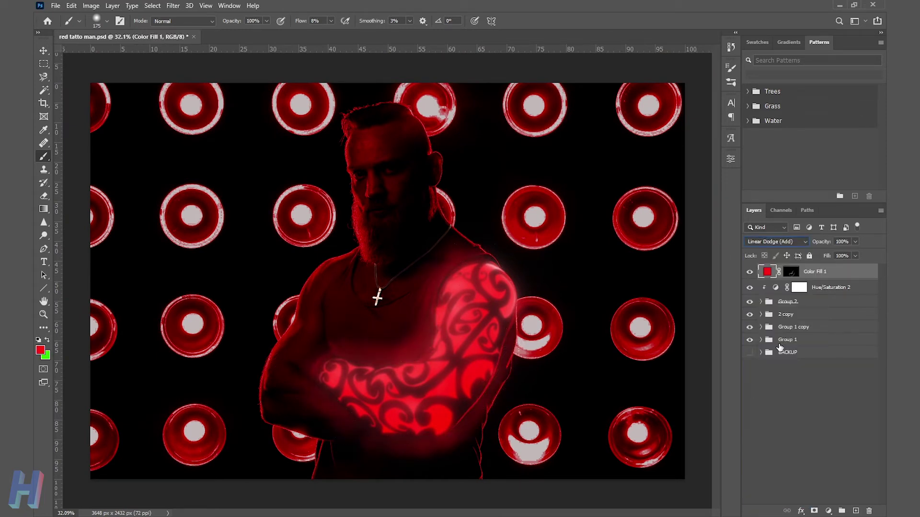
{"action": "left_click_drag", "start_coordinate": [850, 269], "coordinate": [819, 271]}
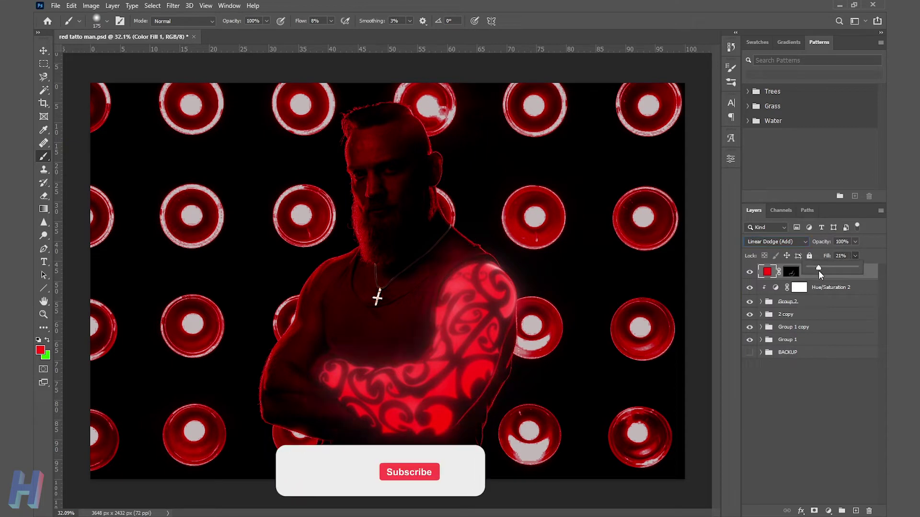
Reopen and confirm the Color Fill 1 red colour, keeping the reduced fill.
{"action": "double_click", "coordinate": [767, 271]}
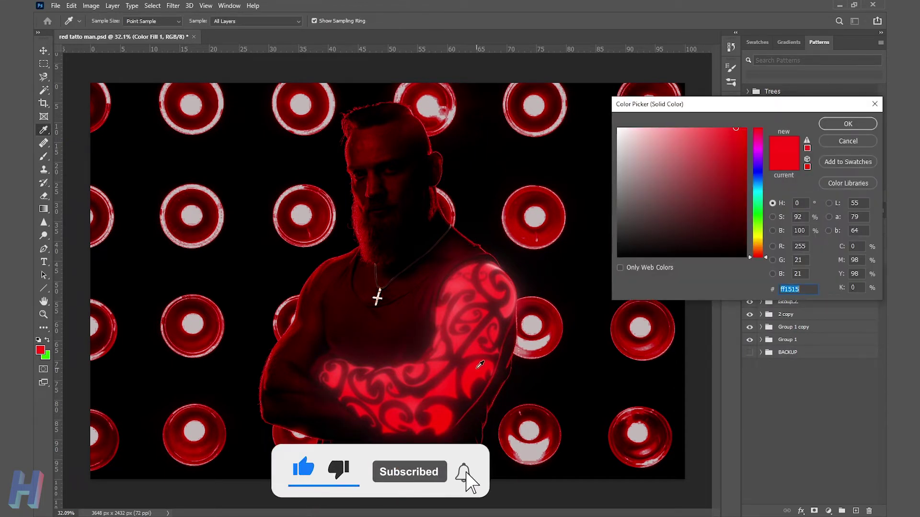
{"action": "left_click", "coordinate": [848, 123]}
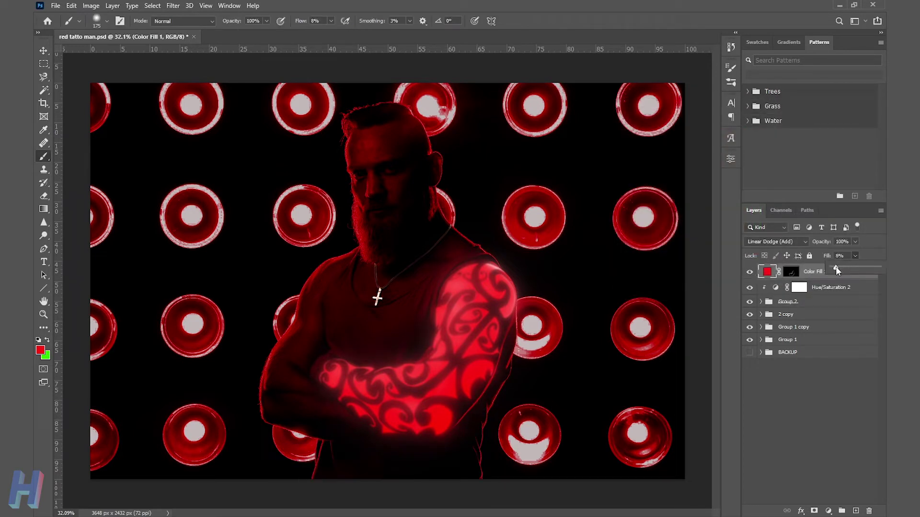
{"action": "left_click", "coordinate": [750, 279]}
{"action": "scroll", "coordinate": [566, 320], "scroll_direction": "up", "scroll_amount": 2}
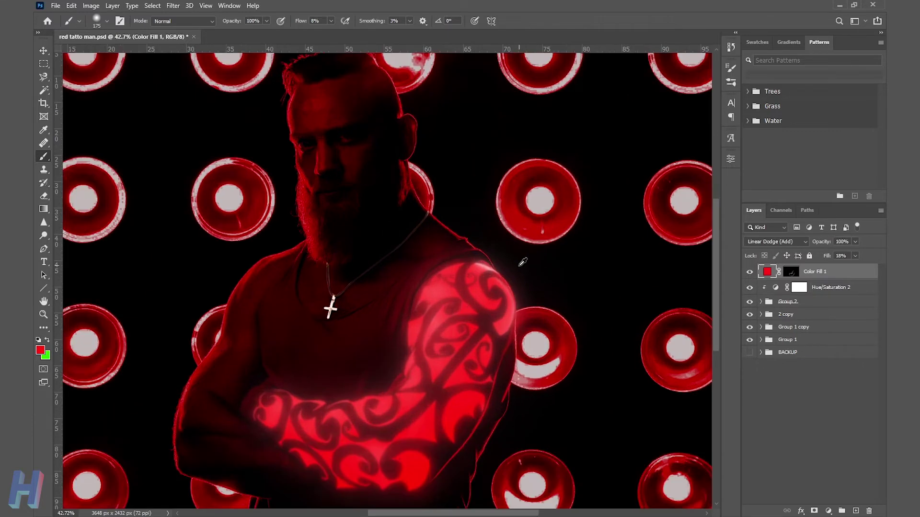
{"action": "left_click", "coordinate": [829, 511]}
Add a red Solid Color fill layer, reset colours to white/black, and invert its mask.
{"action": "left_click", "coordinate": [843, 330]}
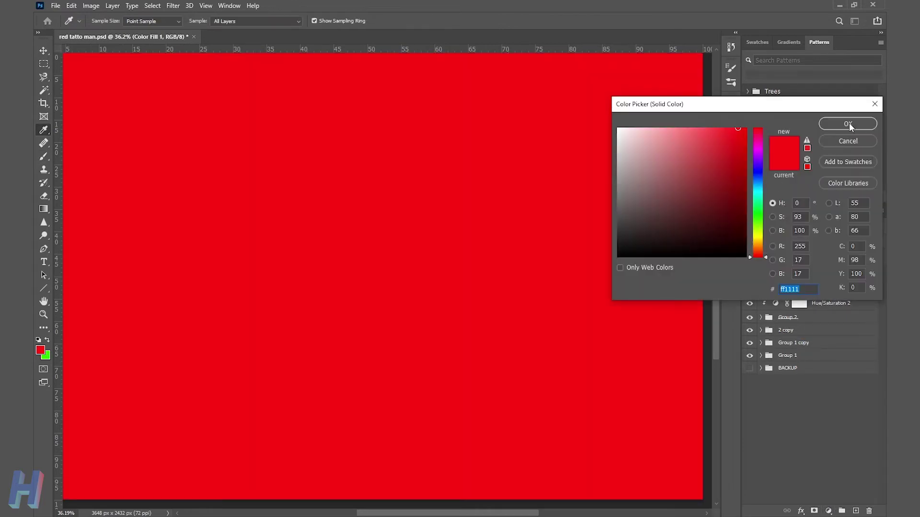
{"action": "left_click", "coordinate": [851, 126]}
{"action": "key", "text": "d"}
{"action": "key", "text": "ctrl+i"}
{"action": "scroll", "coordinate": [523, 287], "scroll_direction": "up", "scroll_amount": 2}
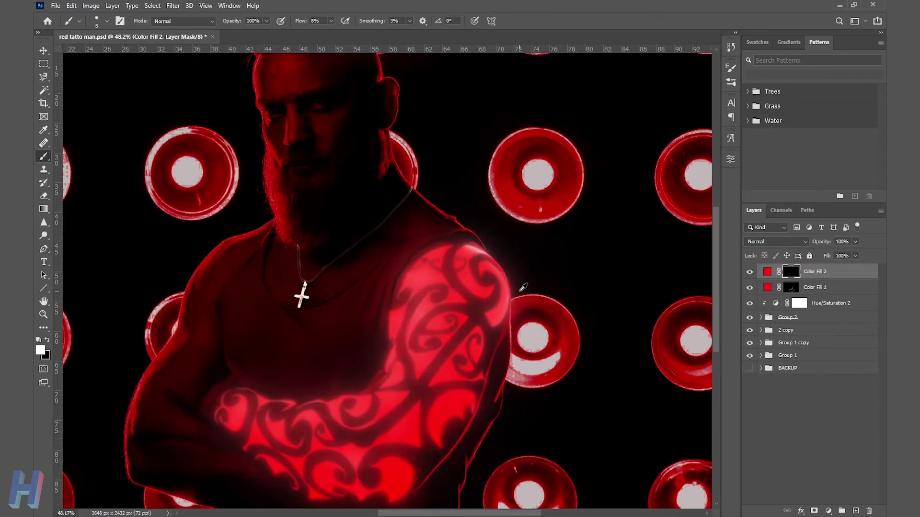
{"action": "scroll", "coordinate": [522, 288], "scroll_direction": "down", "scroll_amount": 2}
Set the brush to 8 px with 12% flow.
{"action": "left_click", "coordinate": [107, 21]}
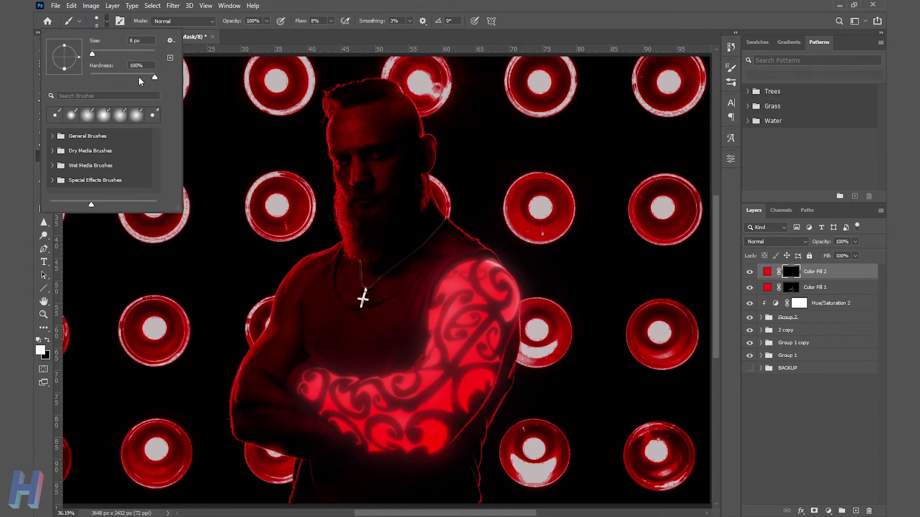
{"action": "left_click", "coordinate": [353, 22]}
{"action": "left_click_drag", "start_coordinate": [330, 33], "coordinate": [333, 34]}
{"action": "scroll", "coordinate": [431, 254], "scroll_direction": "up", "scroll_amount": 2}
{"action": "scroll", "coordinate": [437, 263], "scroll_direction": "up", "scroll_amount": 6}
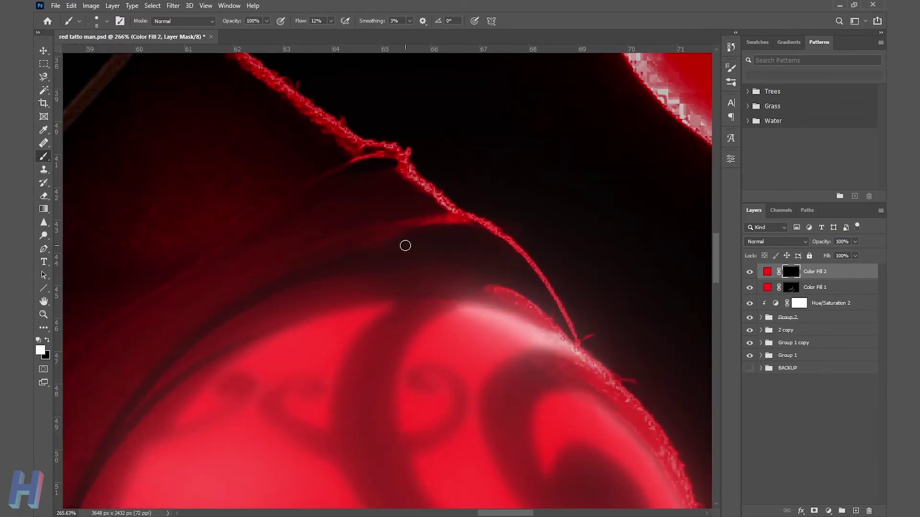
Paint white glow along two shoulder hair strands on Color Fill 2's mask.
{"action": "mouse_move", "coordinate": [490, 226]}
{"action": "left_mouse_down"}
{"action": "mouse_move", "coordinate": [441, 226]}
{"action": "mouse_move", "coordinate": [290, 269]}
{"action": "left_mouse_up"}
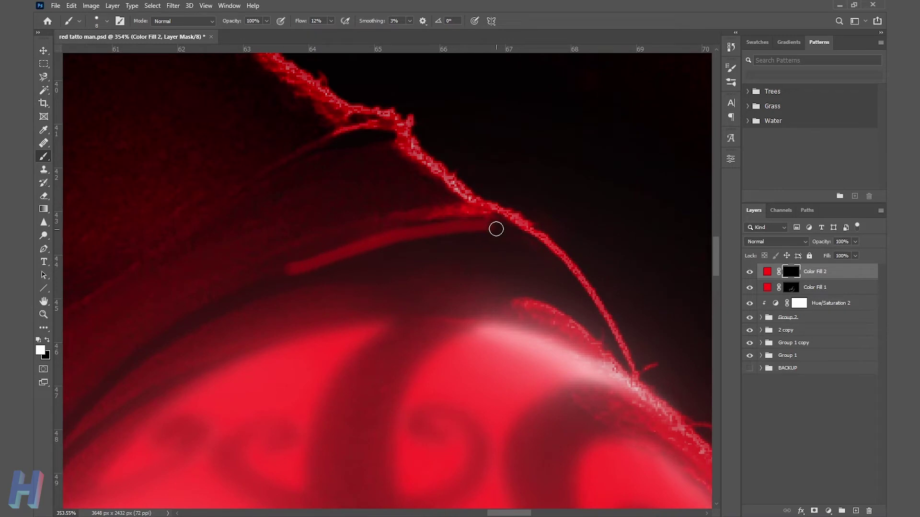
{"action": "mouse_move", "coordinate": [536, 245]}
{"action": "left_mouse_down"}
{"action": "mouse_move", "coordinate": [581, 289]}
{"action": "mouse_move", "coordinate": [615, 352]}
{"action": "left_mouse_up"}
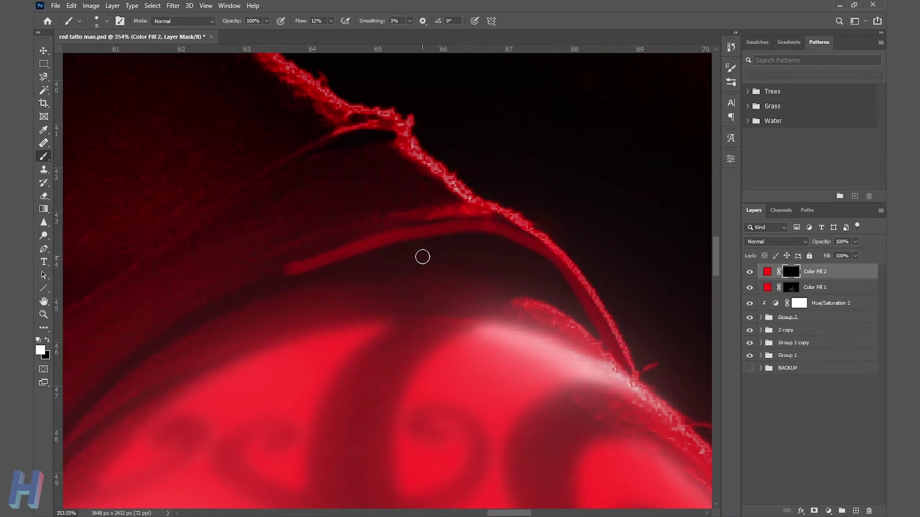
{"action": "scroll", "coordinate": [349, 290], "scroll_direction": "down", "scroll_amount": 3}
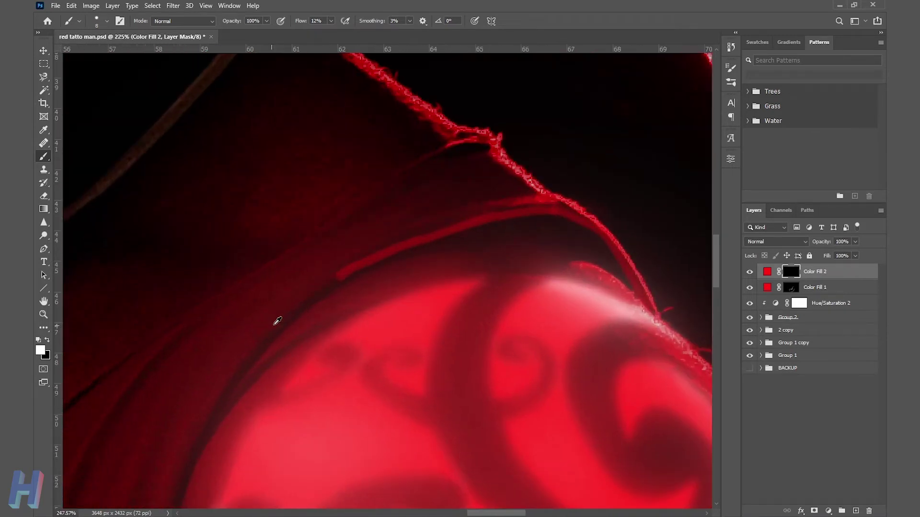
{"action": "scroll", "coordinate": [456, 322], "scroll_direction": "down", "scroll_amount": 3}
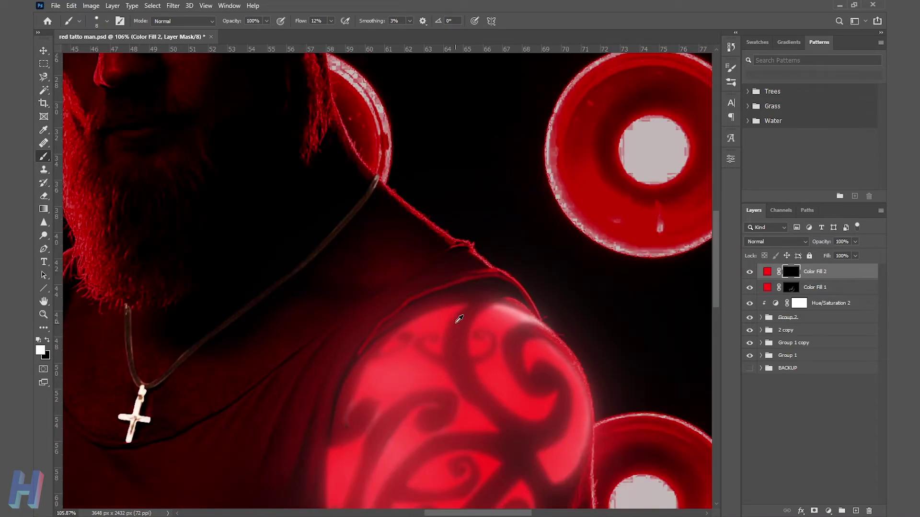
{"action": "scroll", "coordinate": [508, 310], "scroll_direction": "down", "scroll_amount": 3}
{"action": "scroll", "coordinate": [508, 310], "scroll_direction": "down", "scroll_amount": 1}
{"action": "scroll", "coordinate": [448, 438], "scroll_direction": "up", "scroll_amount": 3}
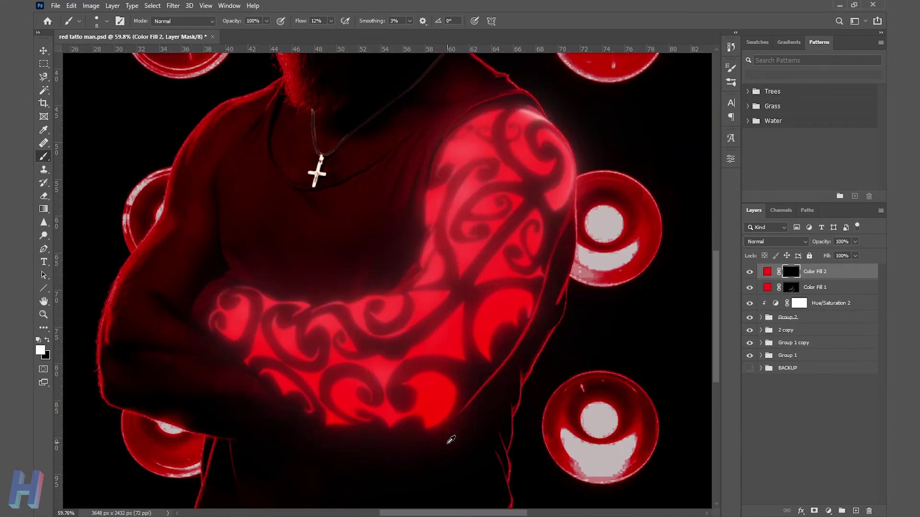
{"action": "scroll", "coordinate": [335, 297], "scroll_direction": "up", "scroll_amount": 2}
{"action": "scroll", "coordinate": [379, 295], "scroll_direction": "up", "scroll_amount": 4}
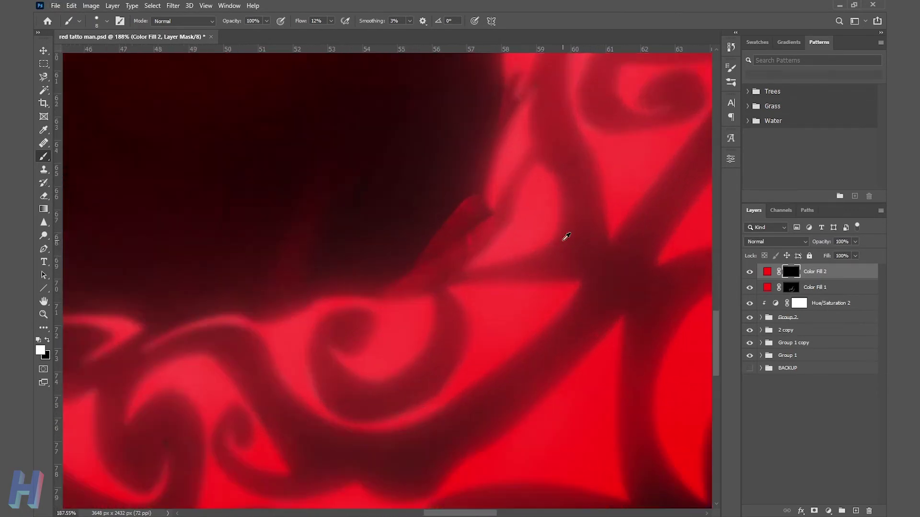
{"action": "scroll", "coordinate": [377, 294], "scroll_direction": "up", "scroll_amount": 1}
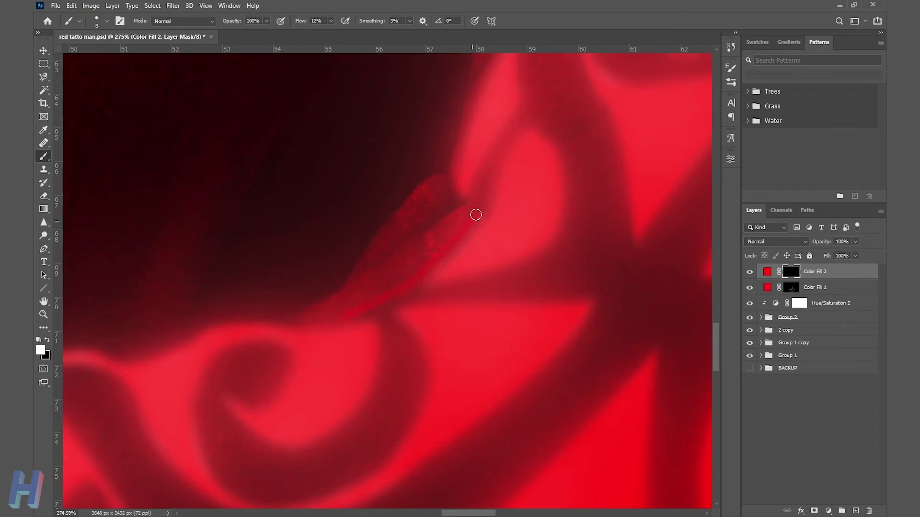
Touch up the glow near the tattoo's edge on the mask.
{"action": "scroll", "coordinate": [435, 176], "scroll_direction": "down", "scroll_amount": 2}
{"action": "scroll", "coordinate": [486, 232], "scroll_direction": "down", "scroll_amount": 3}
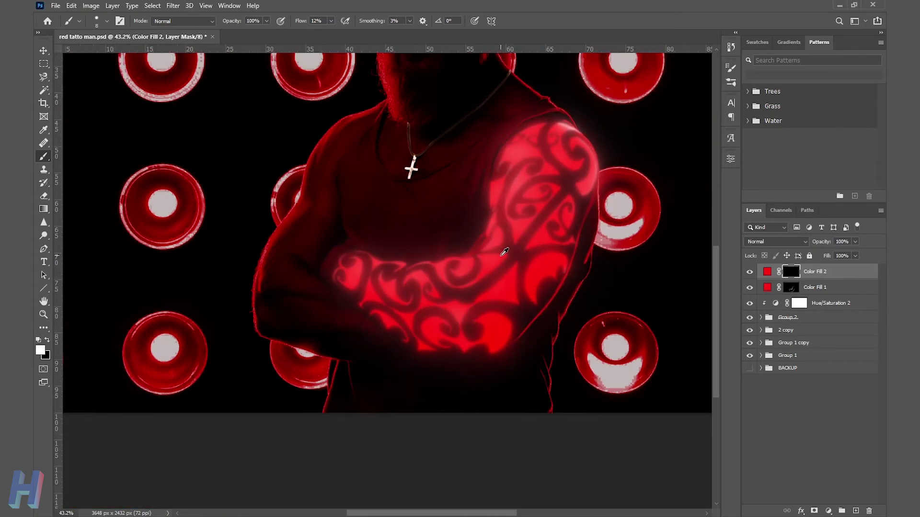
{"action": "scroll", "coordinate": [411, 164], "scroll_direction": "up", "scroll_amount": 2}
{"action": "scroll", "coordinate": [345, 267], "scroll_direction": "up", "scroll_amount": 2}
{"action": "scroll", "coordinate": [348, 328], "scroll_direction": "down", "scroll_amount": 1}
{"action": "scroll", "coordinate": [425, 375], "scroll_direction": "up", "scroll_amount": 1}
{"action": "scroll", "coordinate": [383, 360], "scroll_direction": "up", "scroll_amount": 1}
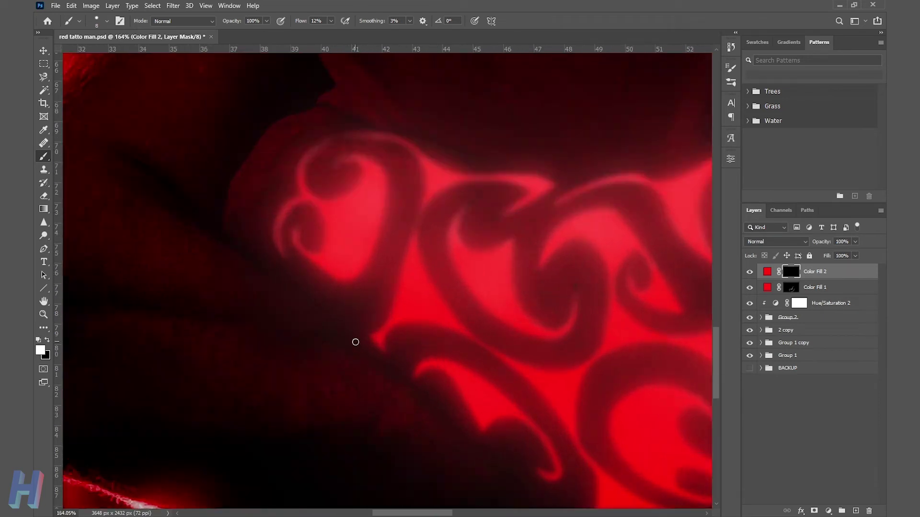
{"action": "left_click_drag", "start_coordinate": [353, 343], "coordinate": [378, 364]}
{"action": "scroll", "coordinate": [431, 345], "scroll_direction": "down", "scroll_amount": 3}
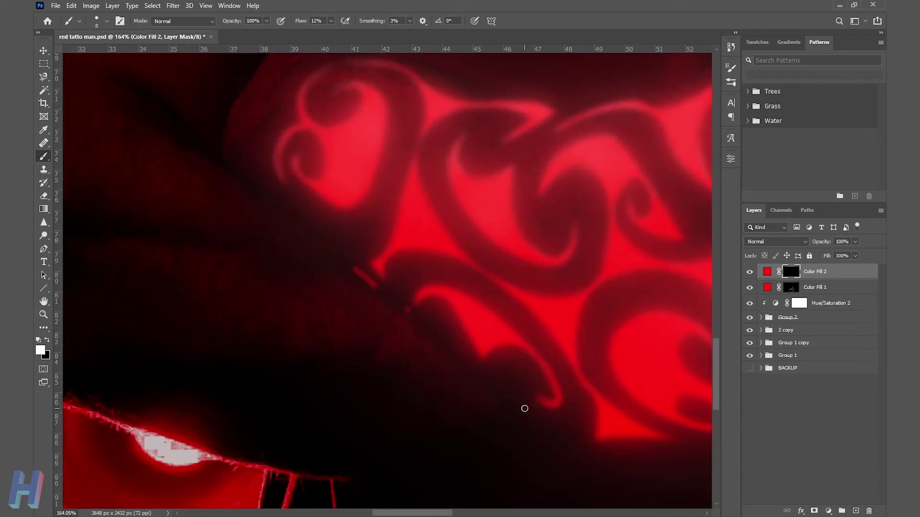
{"action": "scroll", "coordinate": [539, 402], "scroll_direction": "down", "scroll_amount": 3}
{"action": "scroll", "coordinate": [530, 382], "scroll_direction": "up", "scroll_amount": 1}
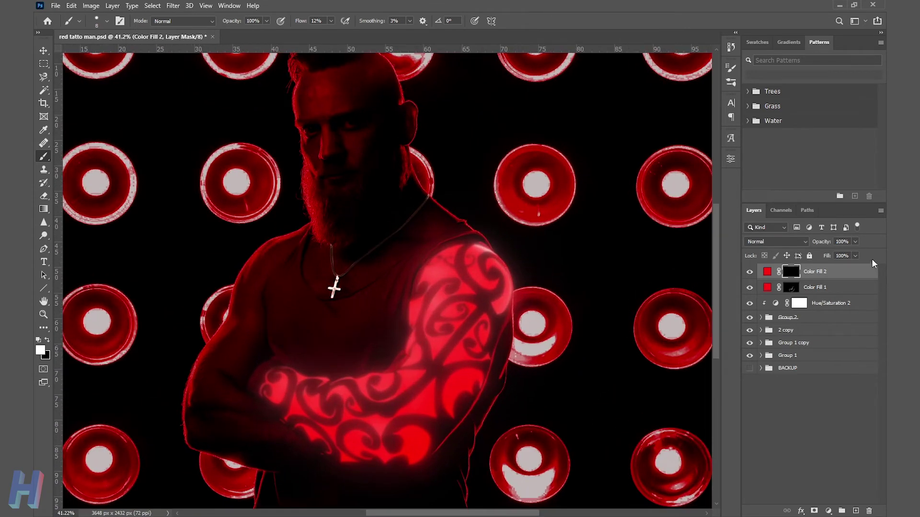
{"action": "left_click", "coordinate": [792, 241]}
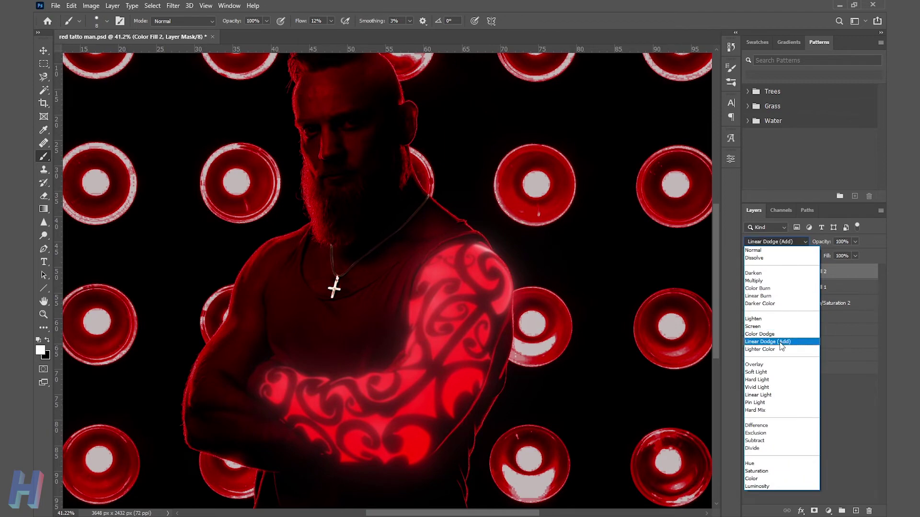
Try Soft Light and Overlay, then set Color Fill 2 to Linear Dodge (Add).
{"action": "left_click", "coordinate": [761, 372]}
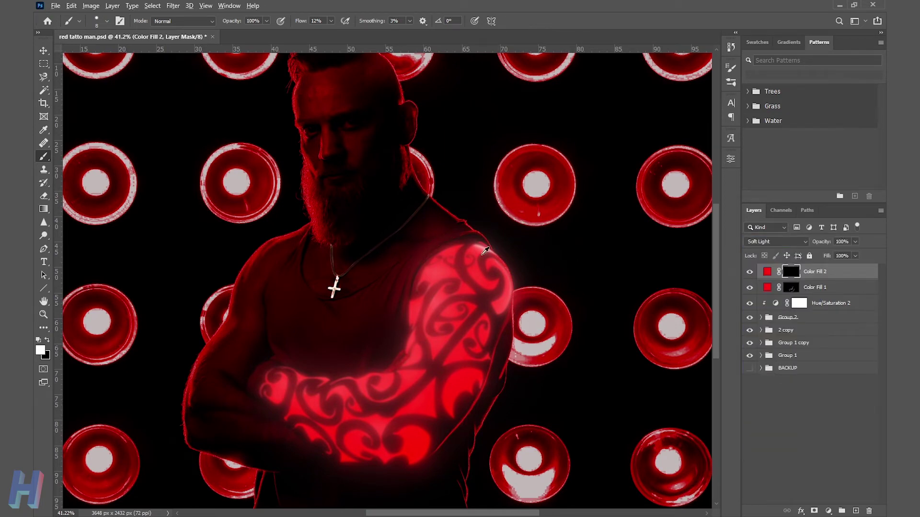
{"action": "scroll", "coordinate": [475, 240], "scroll_direction": "up", "scroll_amount": 5}
{"action": "scroll", "coordinate": [486, 242], "scroll_direction": "down", "scroll_amount": 4}
{"action": "left_click", "coordinate": [776, 241]}
{"action": "key", "text": "Down"}
{"action": "key", "text": "Down"}
{"action": "key", "text": "Down"}
{"action": "key", "text": "Down"}
{"action": "key", "text": "Down"}
{"action": "key", "text": "Down"}
{"action": "key", "text": "Up"}
{"action": "key", "text": "Up"}
{"action": "key", "text": "Up"}
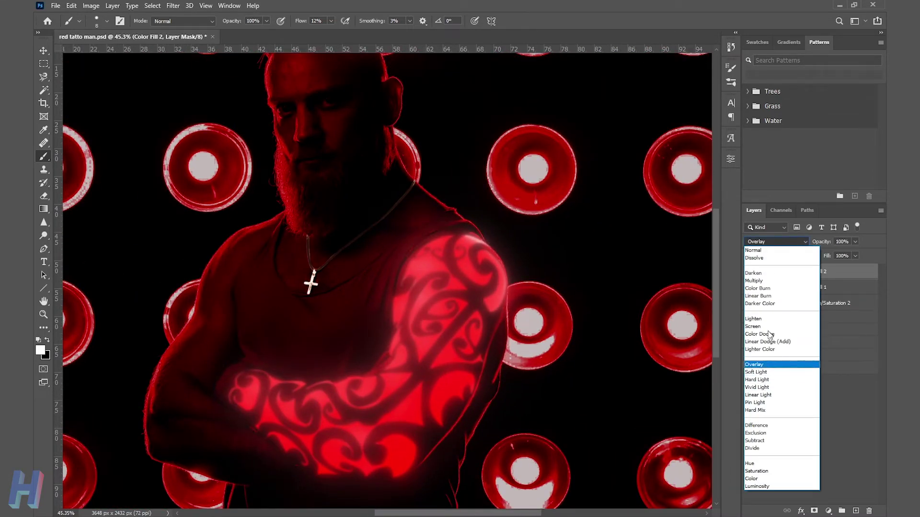
{"action": "left_click", "coordinate": [766, 342]}
Lower Color Fill 2's opacity to 41% and swap foreground and background colours.
{"action": "left_click", "coordinate": [855, 241]}
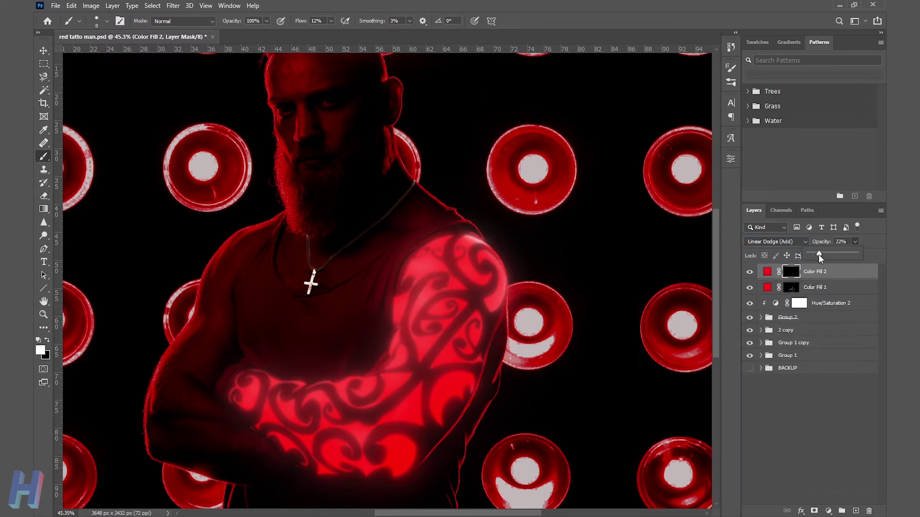
{"action": "left_click", "coordinate": [789, 257]}
{"action": "scroll", "coordinate": [305, 450], "scroll_direction": "up", "scroll_amount": 3}
{"action": "scroll", "coordinate": [236, 377], "scroll_direction": "down", "scroll_amount": 1}
{"action": "key", "text": "x"}
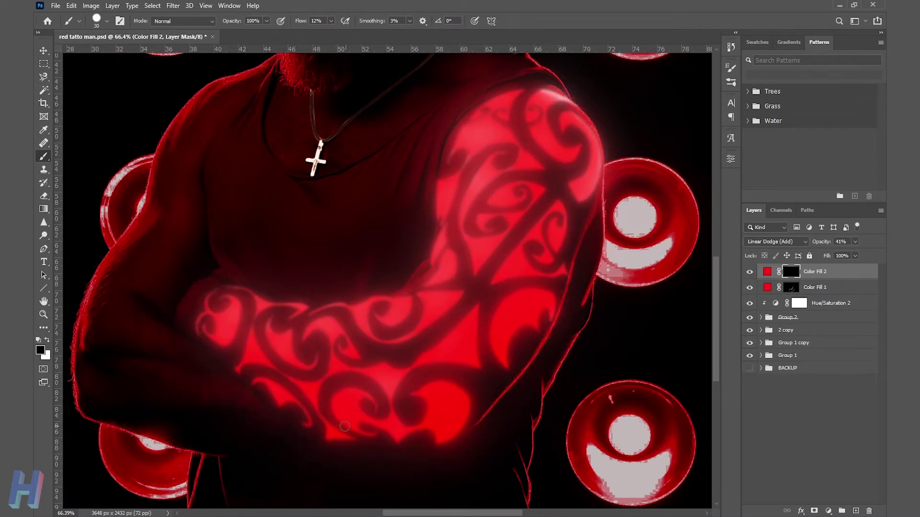
{"action": "scroll", "coordinate": [297, 429], "scroll_direction": "up", "scroll_amount": 1}
{"action": "scroll", "coordinate": [297, 429], "scroll_direction": "up", "scroll_amount": 2}
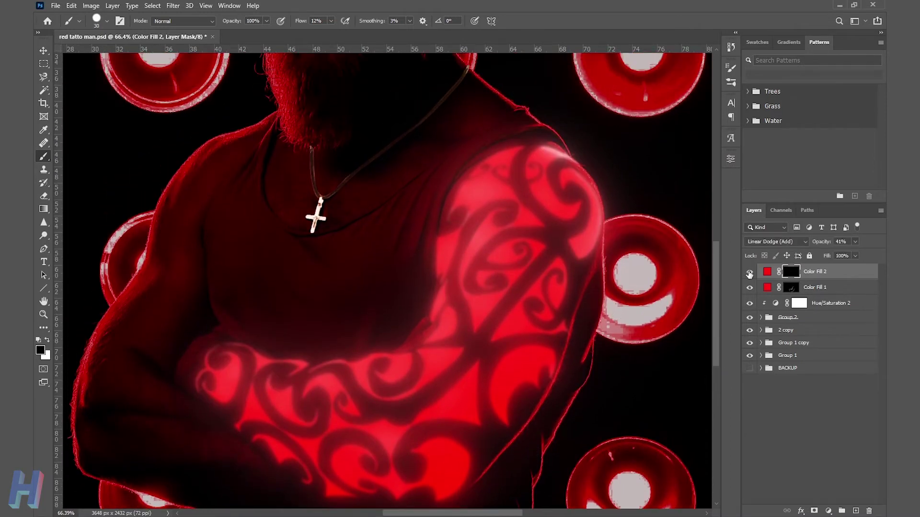
{"action": "scroll", "coordinate": [627, 277], "scroll_direction": "down", "scroll_amount": 4}
{"action": "scroll", "coordinate": [627, 277], "scroll_direction": "down", "scroll_amount": 3}
{"action": "scroll", "coordinate": [627, 277], "scroll_direction": "up", "scroll_amount": 1}
Make Layer 15 inside Group 2 visible, then collapse the group.
{"action": "left_click", "coordinate": [811, 318]}
{"action": "left_click", "coordinate": [761, 317]}
{"action": "left_click", "coordinate": [749, 331]}
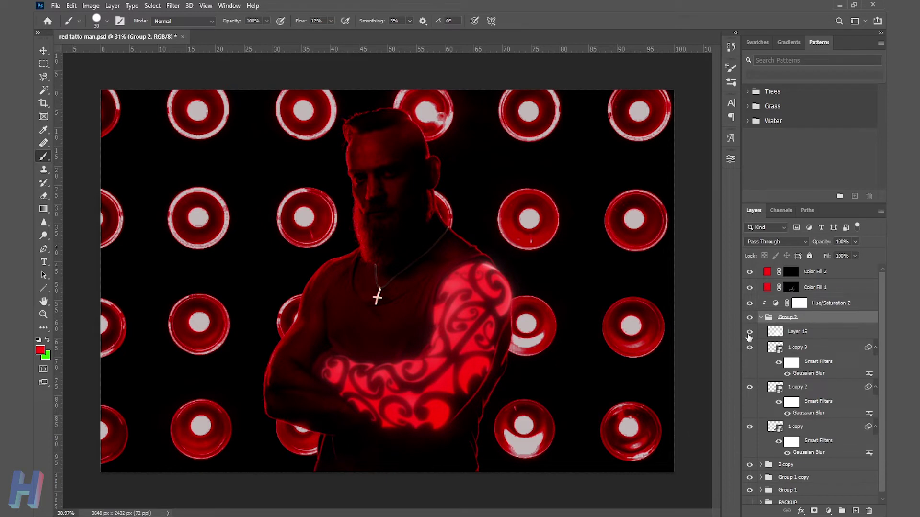
{"action": "left_click", "coordinate": [811, 331]}
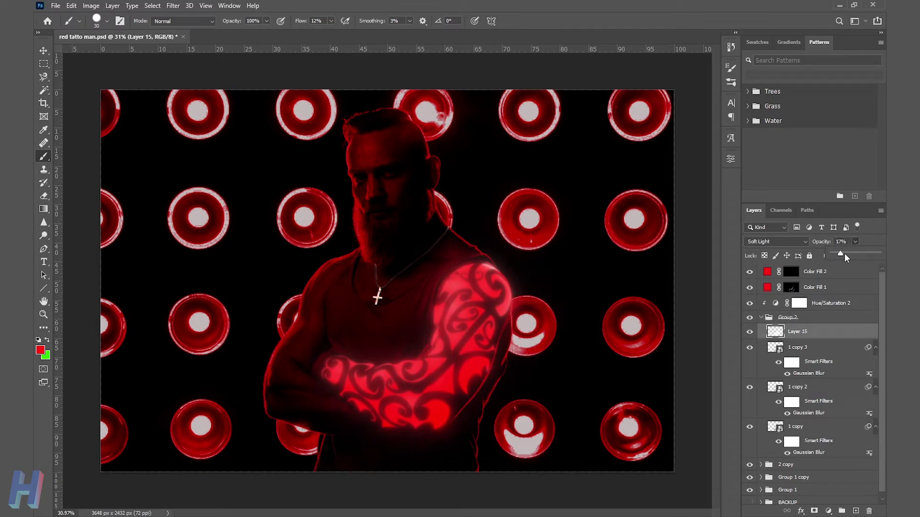
{"action": "left_click", "coordinate": [760, 317]}
Select Color Fill 1's mask and enlarge the brush to 80 px.
{"action": "left_click", "coordinate": [791, 287]}
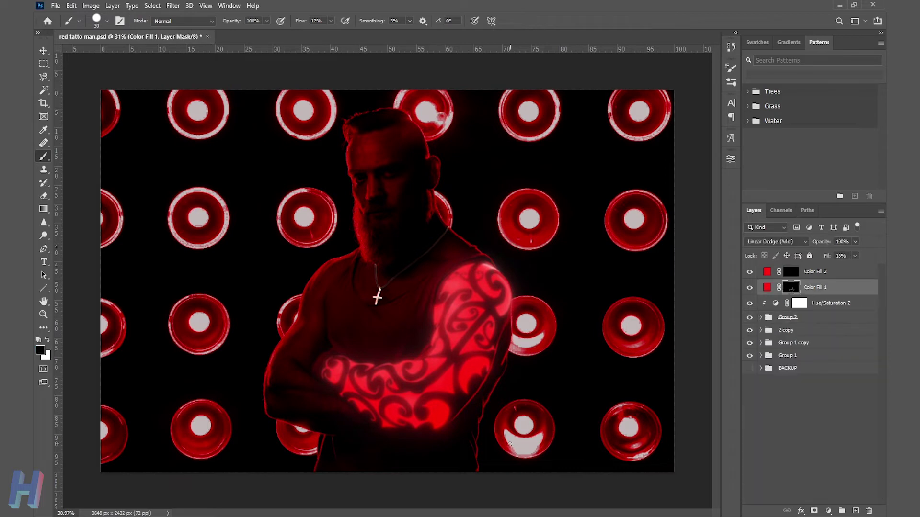
{"action": "scroll", "coordinate": [410, 430], "scroll_direction": "up", "scroll_amount": 2}
{"action": "key", "text": "bracketright"}
{"action": "key", "text": "bracketright"}
{"action": "key", "text": "bracketright"}
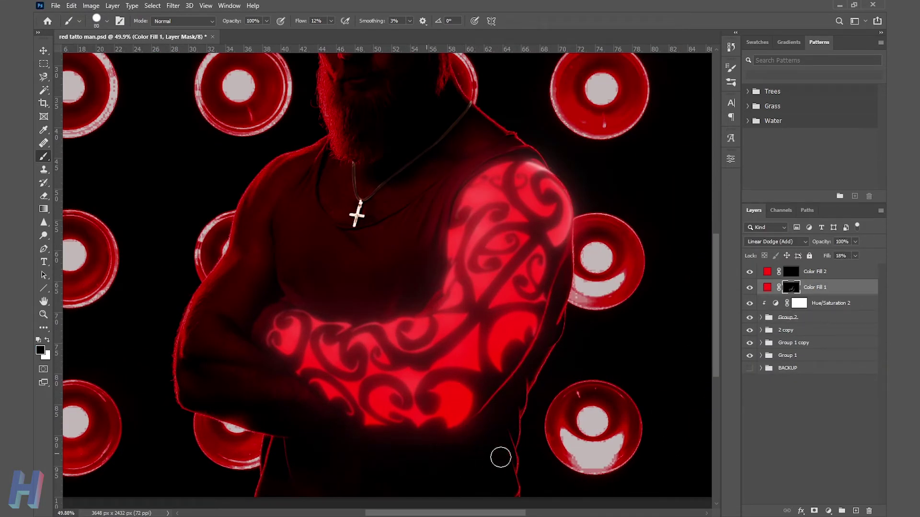
{"action": "scroll", "coordinate": [501, 458], "scroll_direction": "up", "scroll_amount": 2}
{"action": "scroll", "coordinate": [537, 451], "scroll_direction": "down", "scroll_amount": 1}
Raise the brush flow to about 21% and enlarge the brush to 200 px.
{"action": "left_click", "coordinate": [106, 21]}
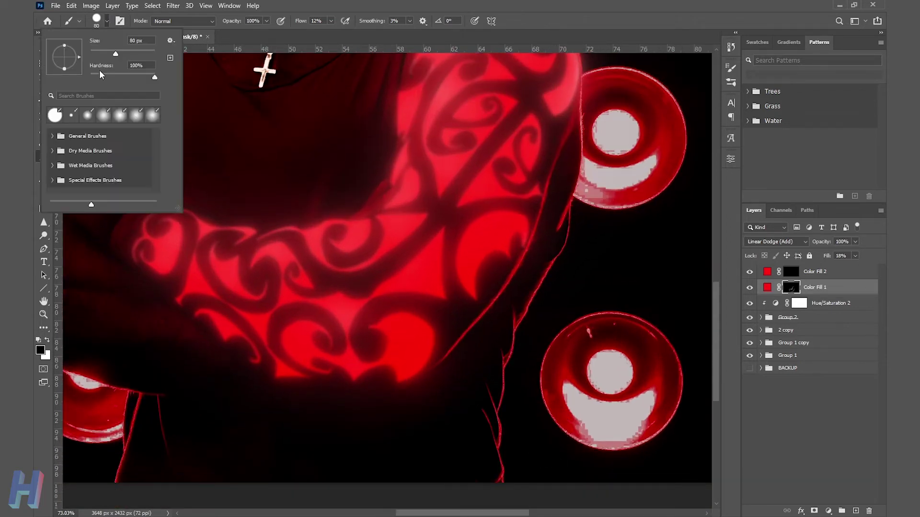
{"action": "left_click", "coordinate": [331, 20]}
{"action": "left_click_drag", "start_coordinate": [330, 21], "coordinate": [332, 34]}
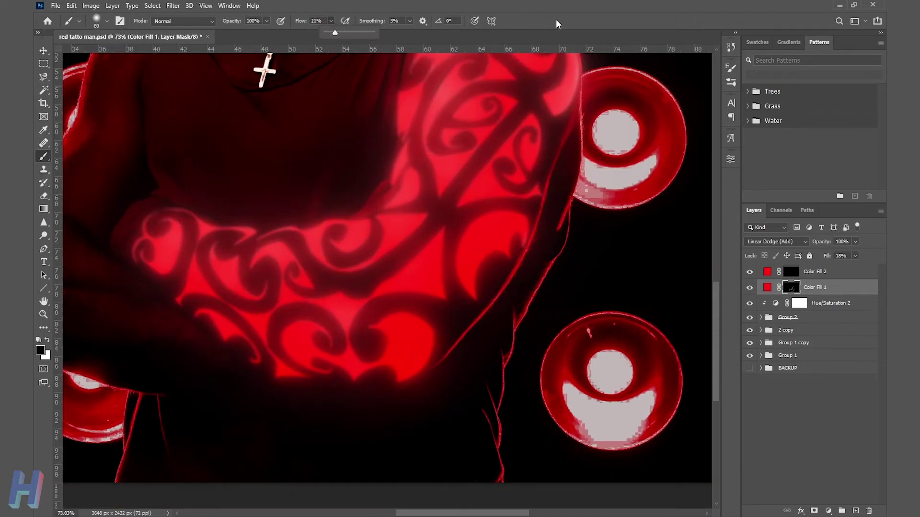
{"action": "key", "text": "bracketright"}
{"action": "key", "text": "bracketright"}
{"action": "key", "text": "bracketright"}
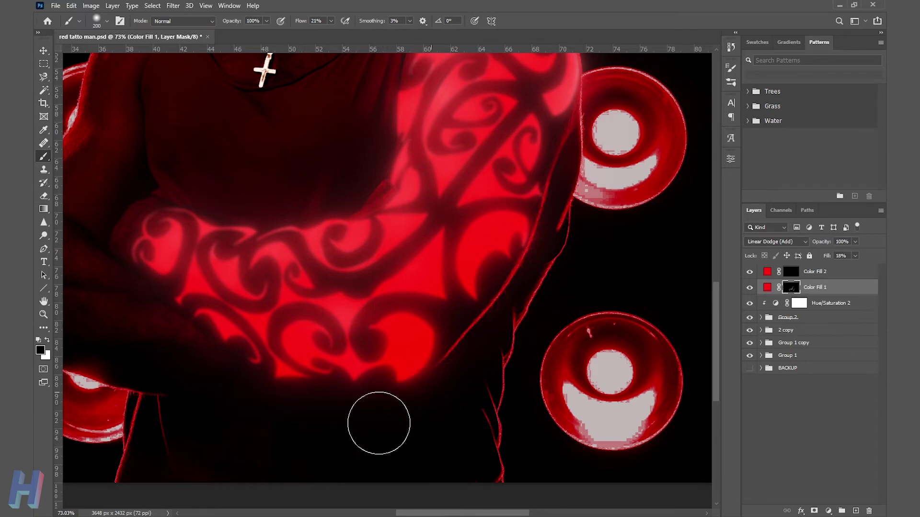
{"action": "scroll", "coordinate": [542, 401], "scroll_direction": "down", "scroll_amount": 3}
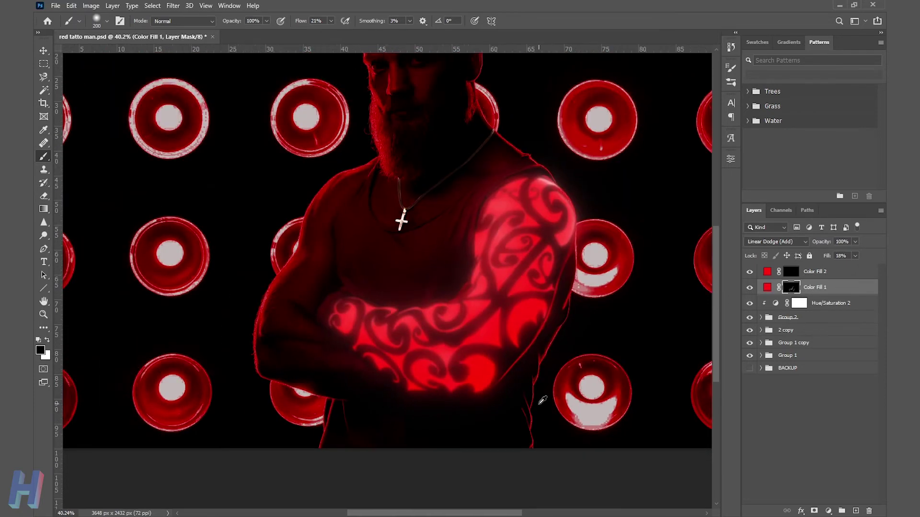
{"action": "scroll", "coordinate": [541, 400], "scroll_direction": "down", "scroll_amount": 3}
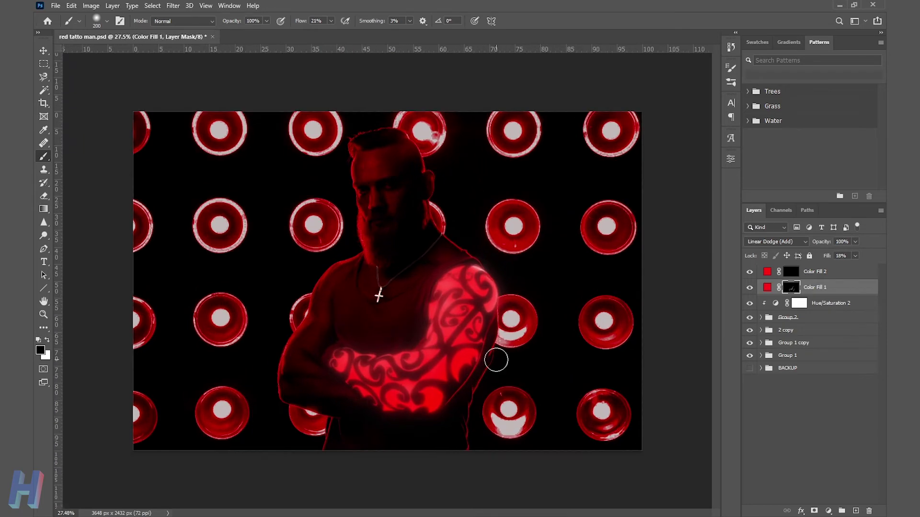
{"action": "scroll", "coordinate": [390, 267], "scroll_direction": "up", "scroll_amount": 2}
{"action": "scroll", "coordinate": [425, 254], "scroll_direction": "up", "scroll_amount": 2}
{"action": "scroll", "coordinate": [424, 254], "scroll_direction": "up", "scroll_amount": 1}
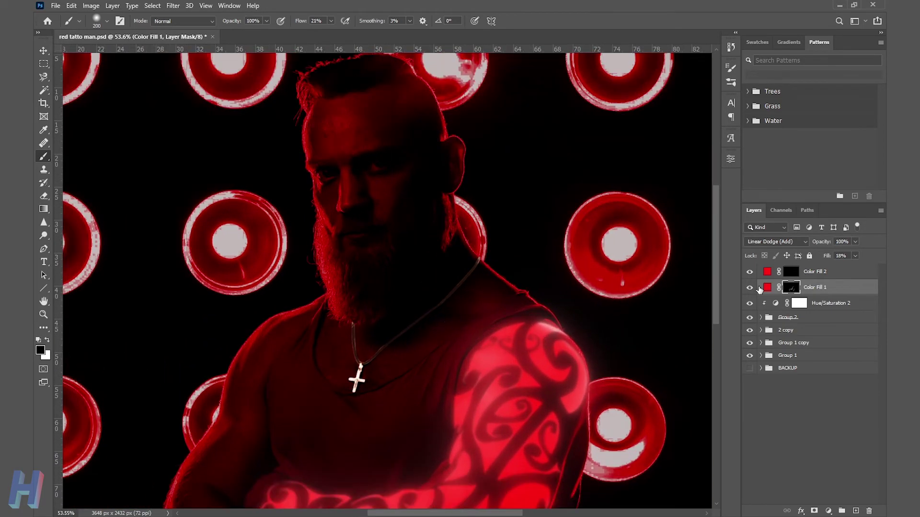
{"action": "left_click", "coordinate": [820, 318]}
Duplicate Hue/Saturation 2 to the top of the layer stack.
{"action": "left_click", "coordinate": [825, 279]}
{"action": "key", "text": "ctrl+0"}
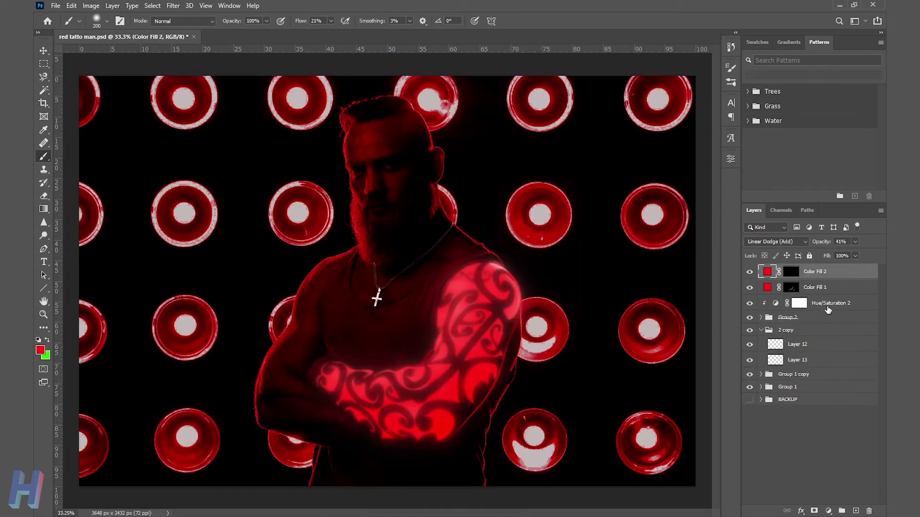
{"action": "left_click", "coordinate": [822, 318], "text": "shift"}
{"action": "left_click", "coordinate": [822, 304]}
{"action": "left_click_drag", "start_coordinate": [823, 306], "coordinate": [836, 269]}
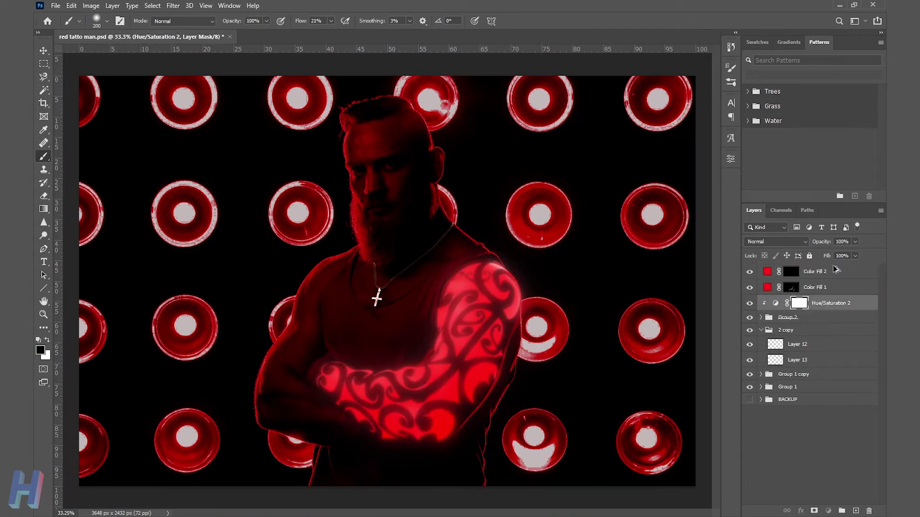
{"action": "left_click", "coordinate": [822, 293]}
Group the tattoo glow layers into Group 3 and clip Hue/Saturation 2 copy beneath it.
{"action": "left_click", "coordinate": [823, 304], "text": "shift"}
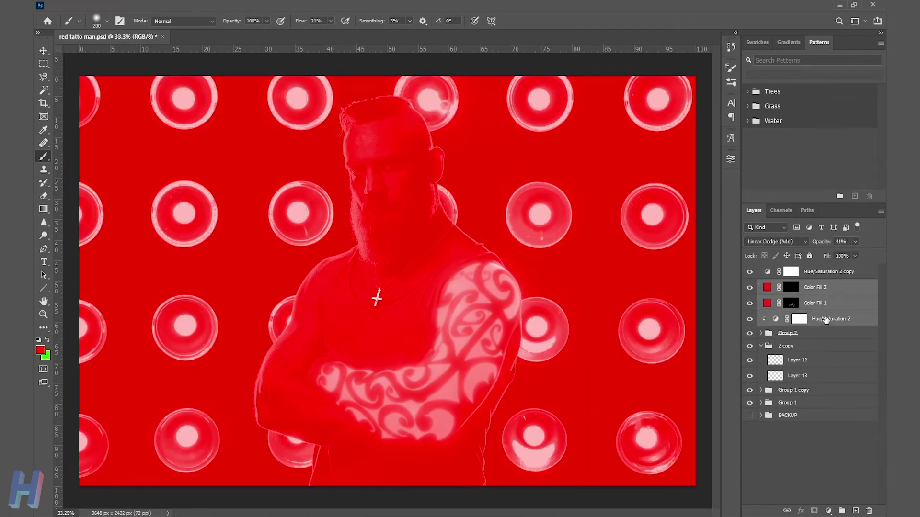
{"action": "left_click", "coordinate": [822, 333], "text": "shift"}
{"action": "left_click", "coordinate": [836, 510]}
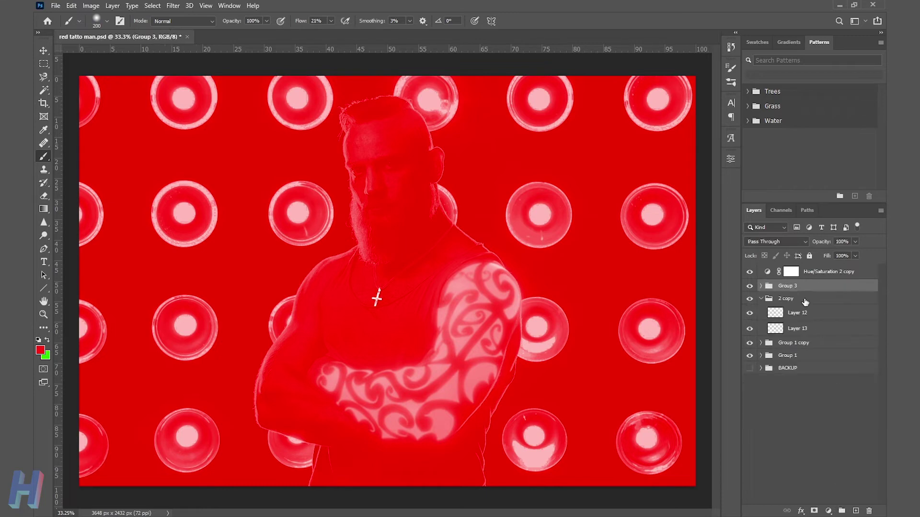
{"action": "left_click_drag", "start_coordinate": [814, 272], "coordinate": [815, 285]}
{"action": "right_click", "coordinate": [815, 285]}
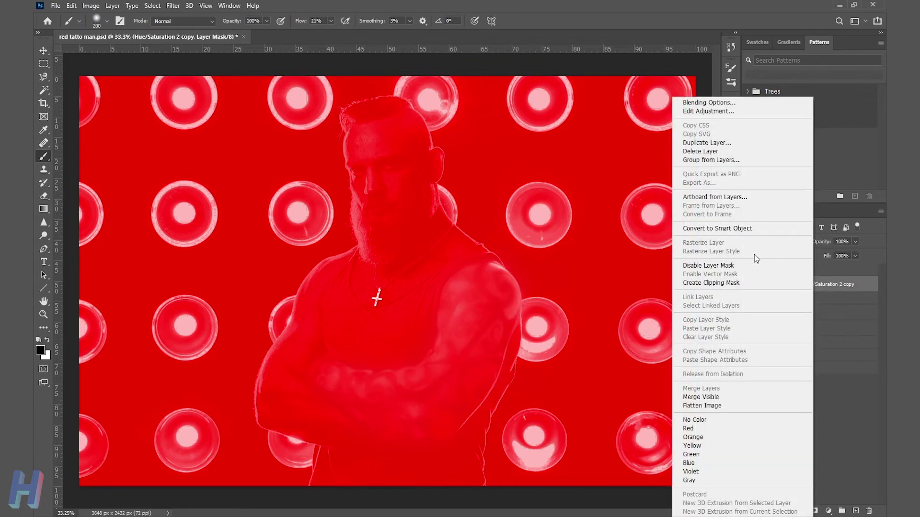
{"action": "left_click", "coordinate": [740, 283]}
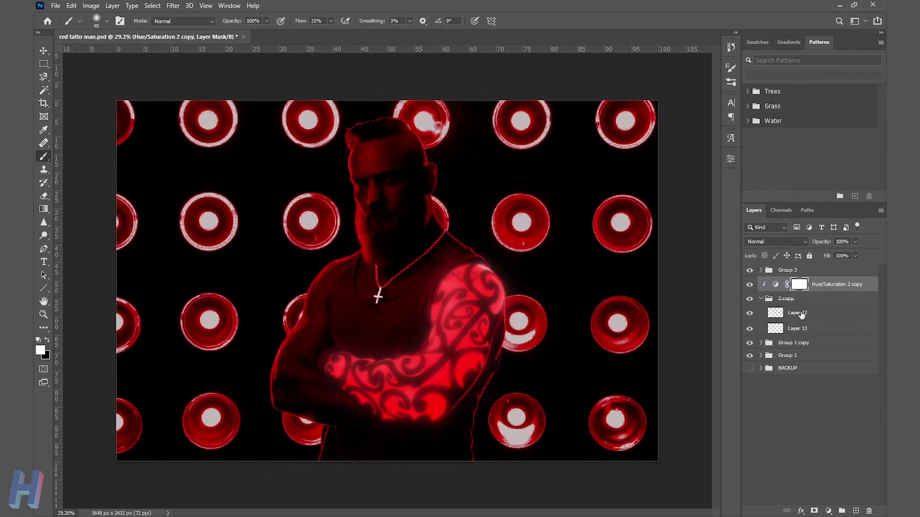
Convert Layers 12 and 13 in the '2 copy' group into a smart object.
{"action": "left_click", "coordinate": [777, 312]}
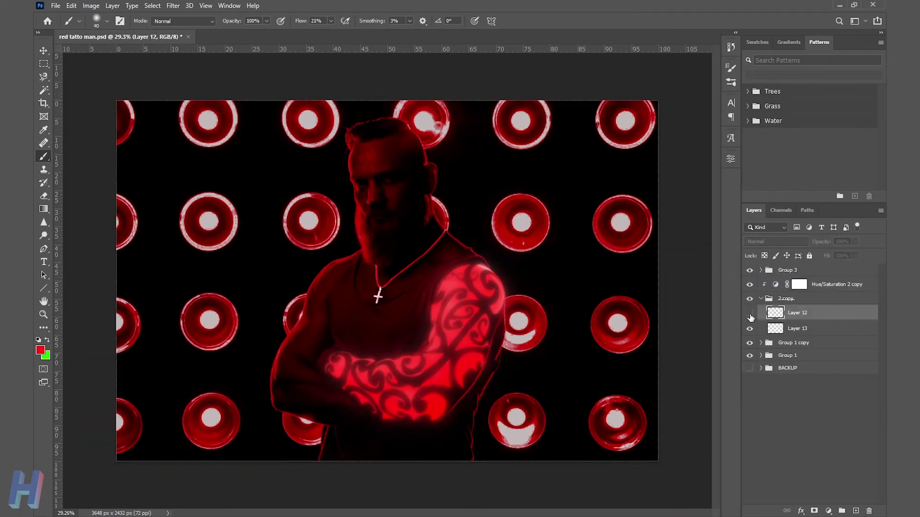
{"action": "left_click", "coordinate": [105, 6]}
{"action": "left_click", "coordinate": [409, 228]}
{"action": "left_click", "coordinate": [764, 299]}
{"action": "left_click", "coordinate": [797, 313]}
{"action": "left_click", "coordinate": [798, 328], "text": "shift"}
{"action": "right_click", "coordinate": [799, 317]}
{"action": "left_click", "coordinate": [726, 229]}
Apply a 3.2-pixel Gaussian Blur to the Layer 12 smart object.
{"action": "left_click", "coordinate": [173, 6]}
{"action": "mouse_move", "coordinate": [179, 135]}
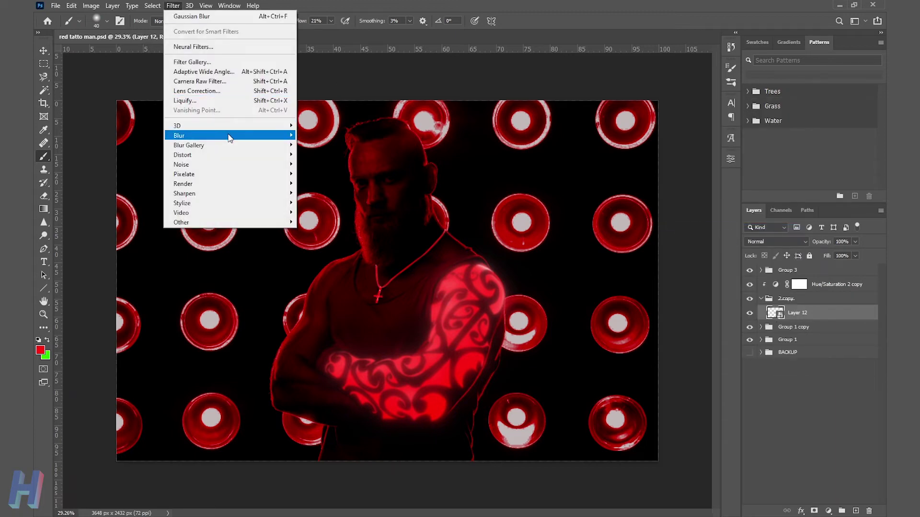
{"action": "left_click", "coordinate": [324, 174]}
{"action": "left_click_drag", "start_coordinate": [607, 275], "coordinate": [592, 276]}
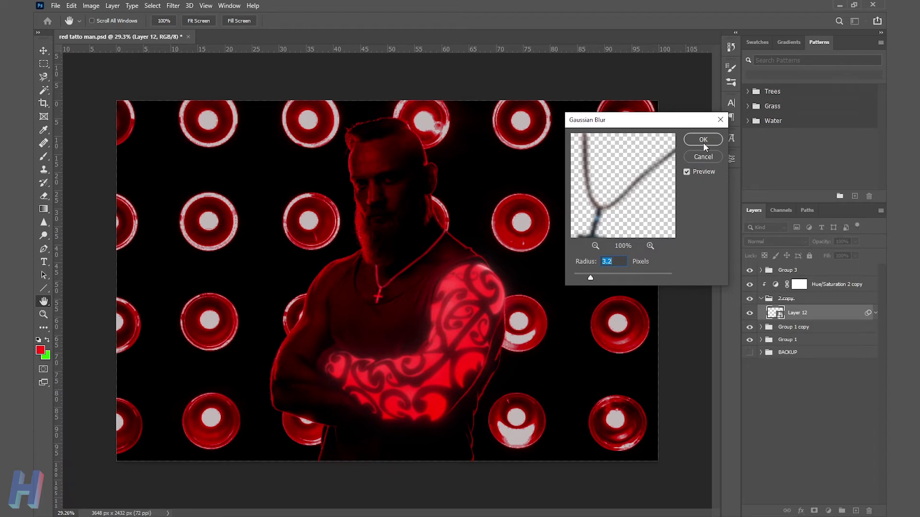
{"action": "left_click", "coordinate": [702, 139]}
Toggle Hue/Saturation 2 copy's visibility to compare the glow.
{"action": "left_click", "coordinate": [750, 284]}
{"action": "scroll", "coordinate": [392, 259], "scroll_direction": "up", "scroll_amount": 10}
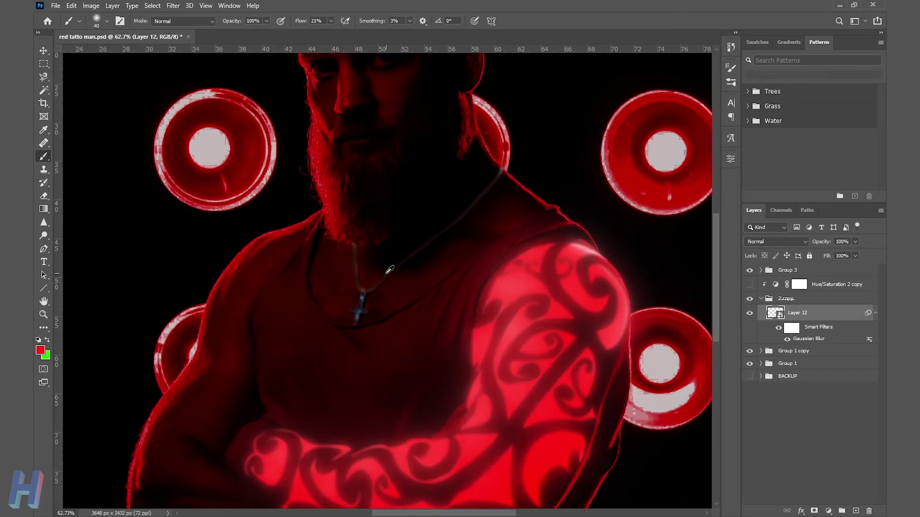
{"action": "scroll", "coordinate": [392, 259], "scroll_direction": "down", "scroll_amount": 3}
{"action": "scroll", "coordinate": [392, 259], "scroll_direction": "down", "scroll_amount": 2}
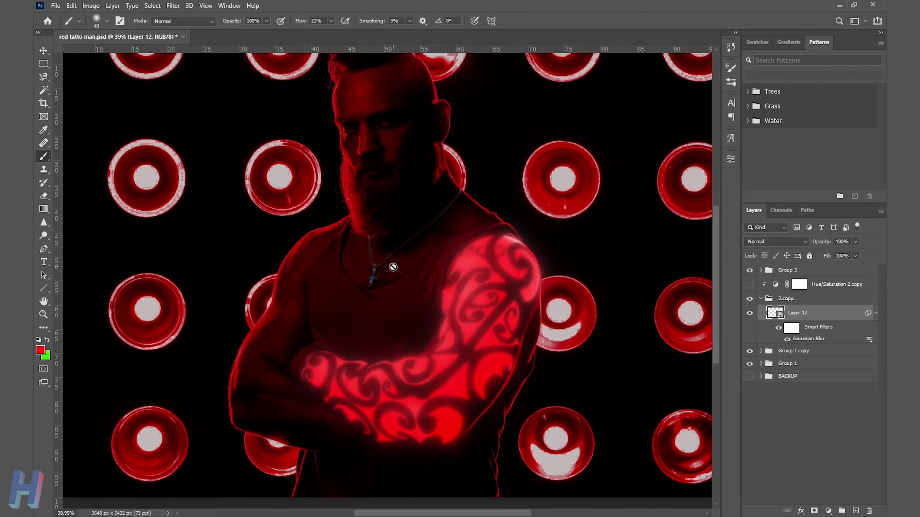
{"action": "scroll", "coordinate": [392, 259], "scroll_direction": "down", "scroll_amount": 3}
{"action": "left_click", "coordinate": [750, 285]}
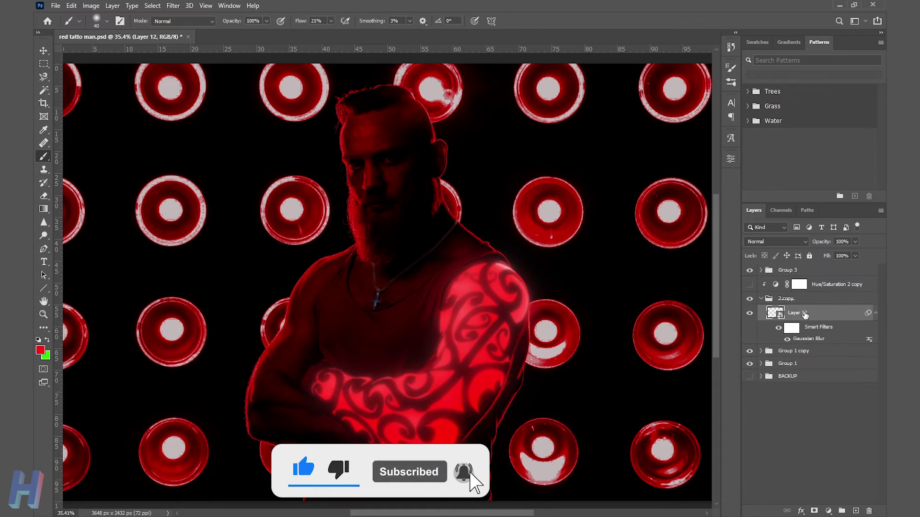
Duplicate the blurred Layer 12 and give the copy an 11.1-pixel Gaussian Blur.
{"action": "key", "text": "ctrl+j"}
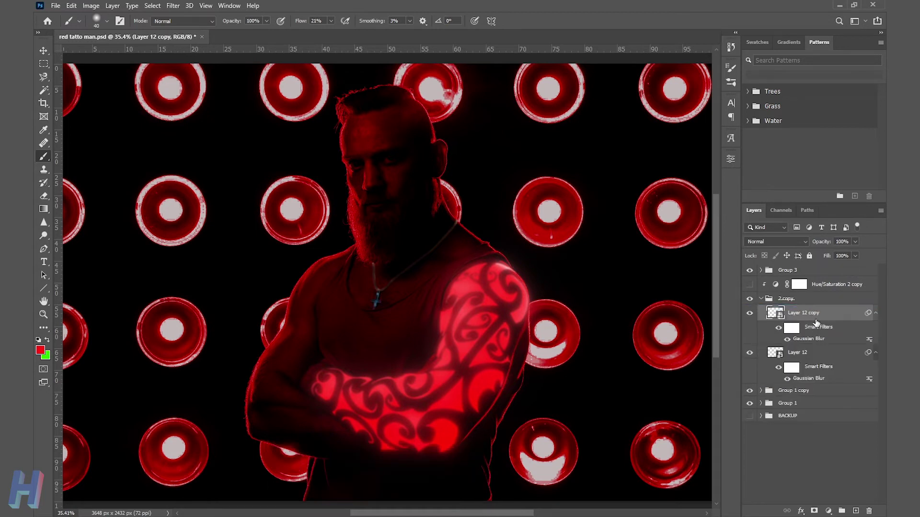
{"action": "double_click", "coordinate": [814, 339]}
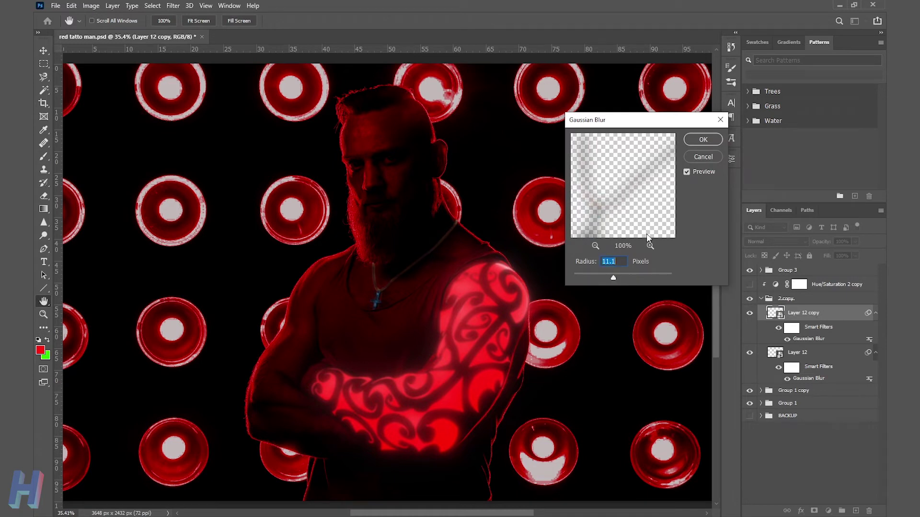
{"action": "left_click", "coordinate": [702, 139]}
{"action": "key", "text": "b"}
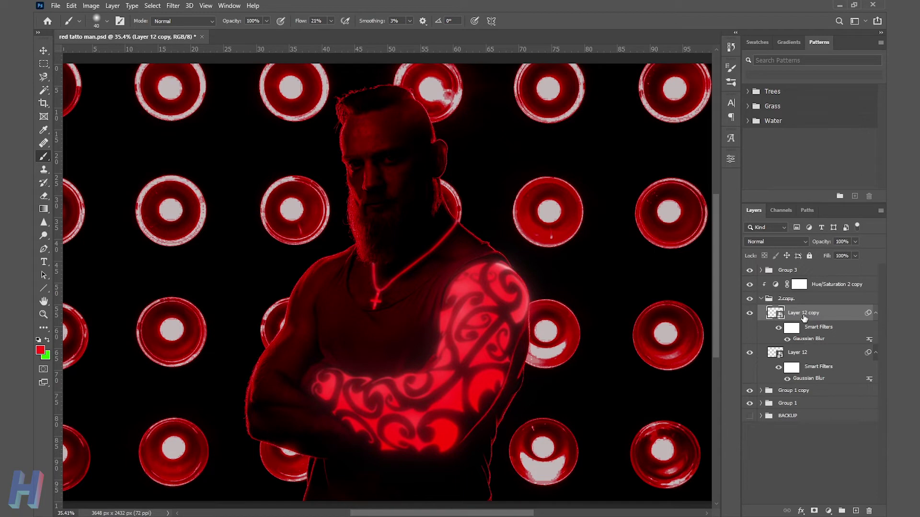
Show the dark circle background and toggle the necklace glow to check its effect.
{"action": "left_click", "coordinate": [749, 403]}
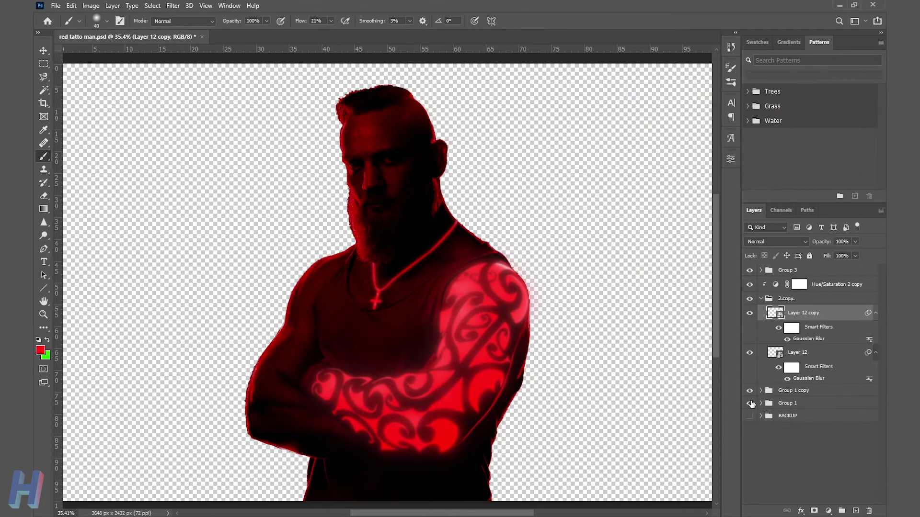
{"action": "left_click", "coordinate": [760, 390]}
{"action": "left_click", "coordinate": [750, 286]}
{"action": "left_click", "coordinate": [750, 286]}
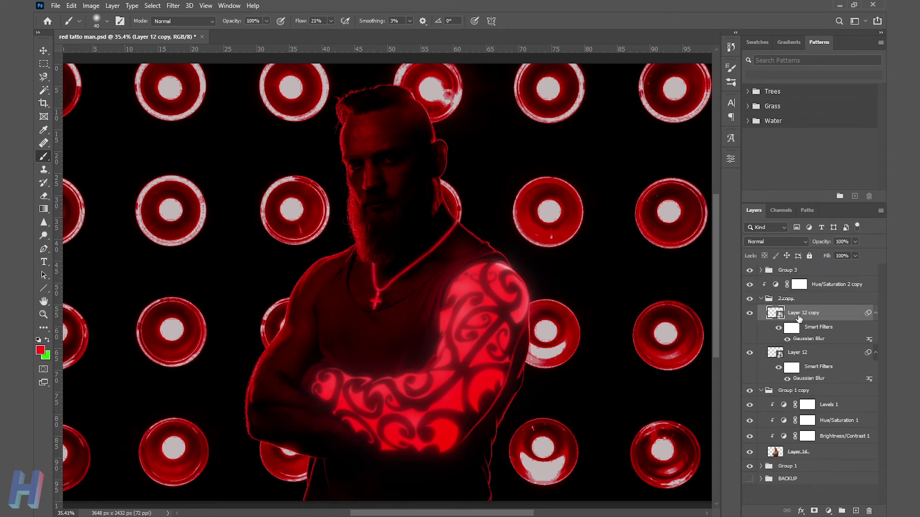
Duplicate the tattoo glow layer again with a 42.9-pixel Gaussian Blur.
{"action": "key", "text": "ctrl+j"}
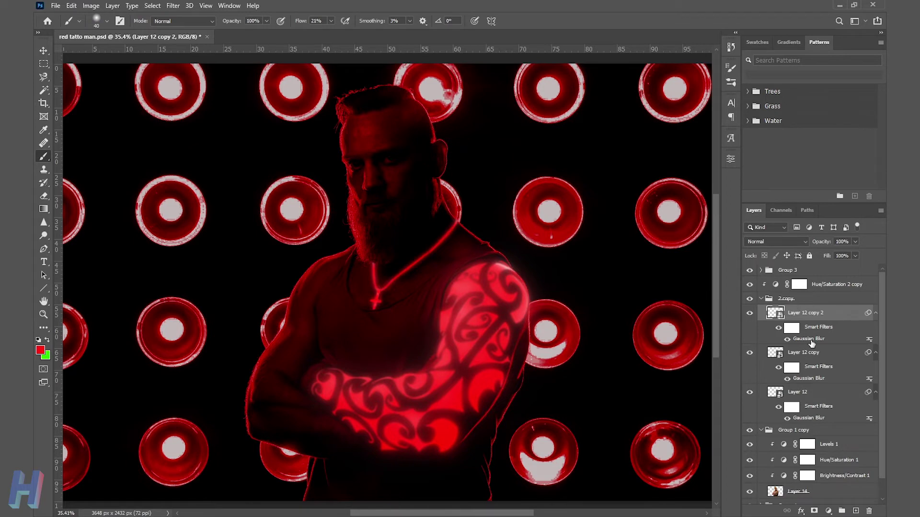
{"action": "double_click", "coordinate": [809, 339]}
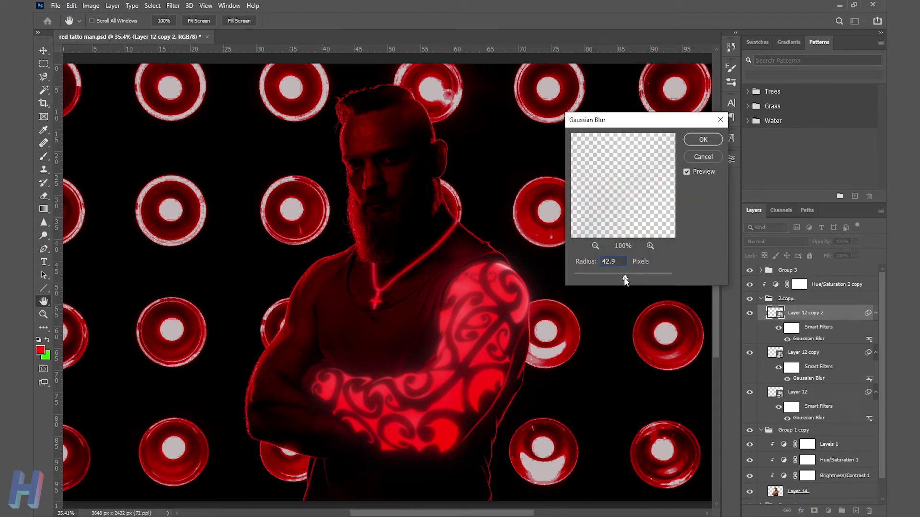
{"action": "left_click", "coordinate": [702, 139]}
{"action": "key", "text": "b"}
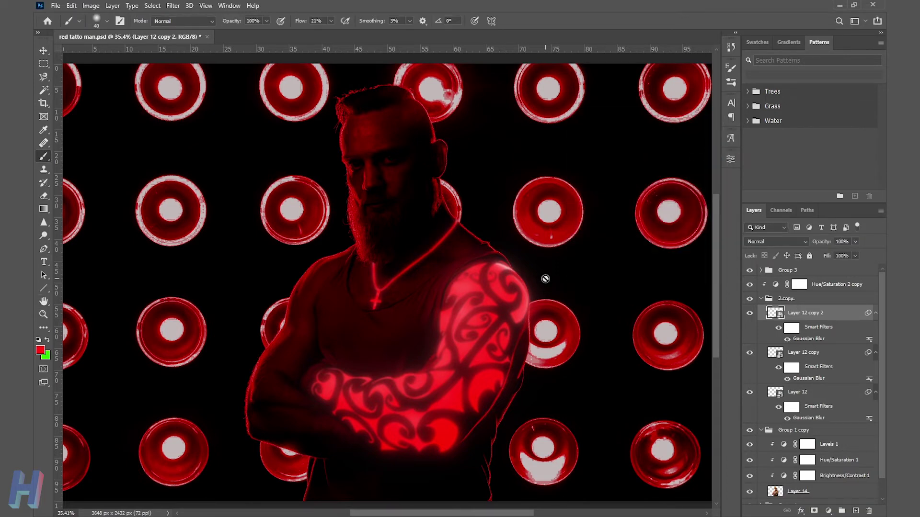
{"action": "scroll", "coordinate": [339, 283], "scroll_direction": "up", "scroll_amount": 5}
{"action": "scroll", "coordinate": [338, 284], "scroll_direction": "down", "scroll_amount": 1}
{"action": "scroll", "coordinate": [338, 283], "scroll_direction": "down", "scroll_amount": 4}
{"action": "scroll", "coordinate": [338, 283], "scroll_direction": "down", "scroll_amount": 1}
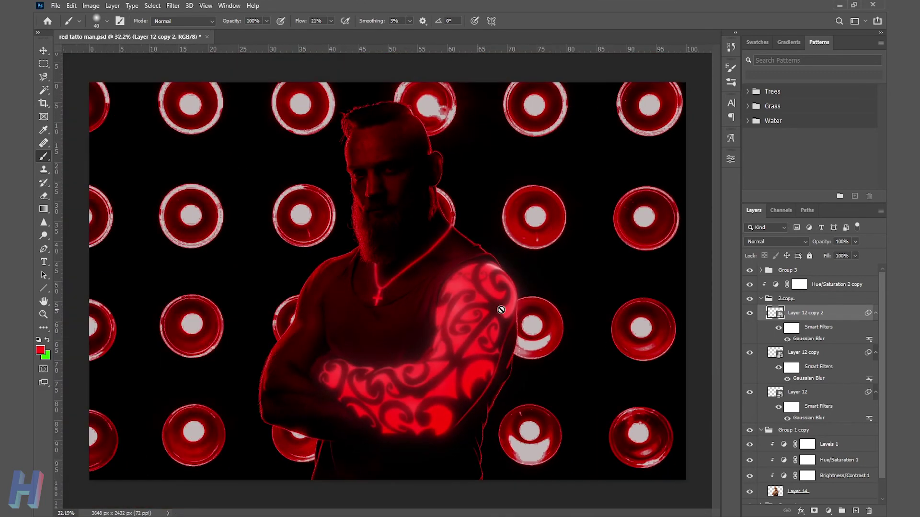
{"action": "left_click", "coordinate": [761, 299]}
Add a red Solid Color fill above Hue/Saturation 2 copy in Linear Dodge (Add), targeting its mask.
{"action": "left_click", "coordinate": [828, 286]}
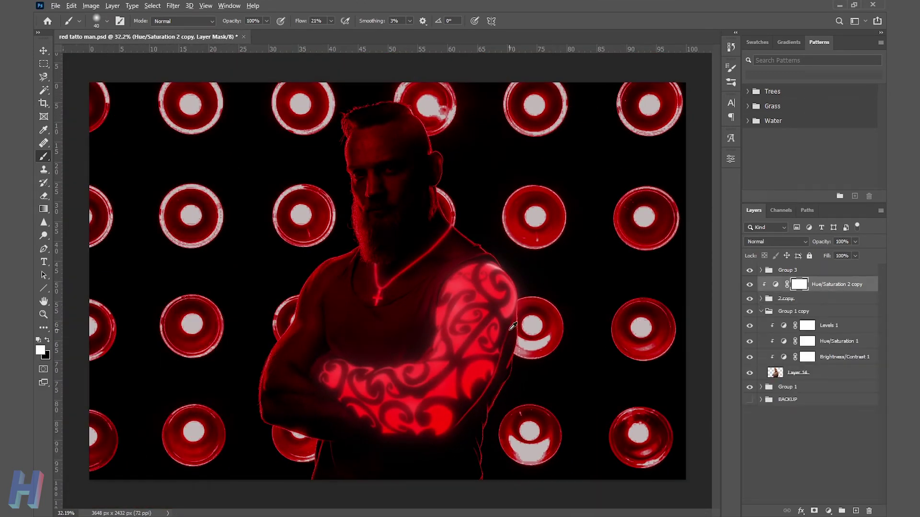
{"action": "left_click", "coordinate": [827, 512]}
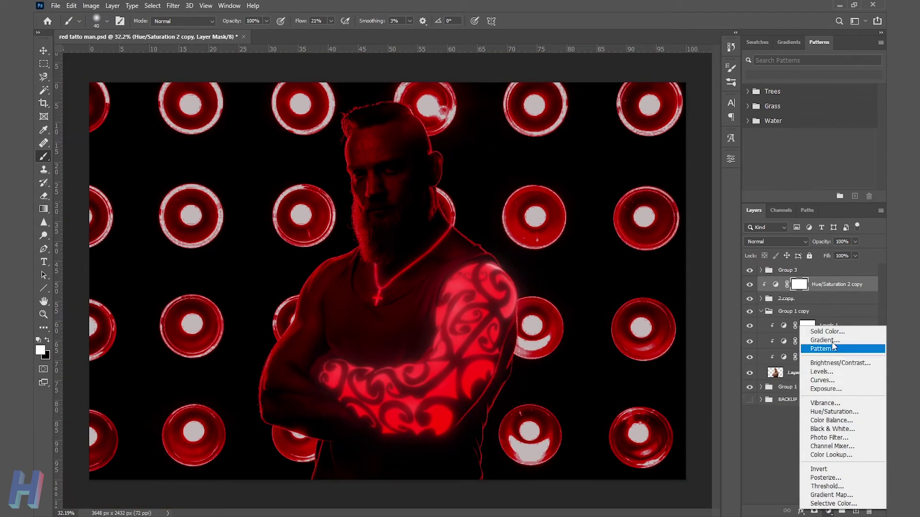
{"action": "left_click", "coordinate": [829, 333]}
{"action": "left_click", "coordinate": [843, 125]}
{"action": "left_click", "coordinate": [776, 241]}
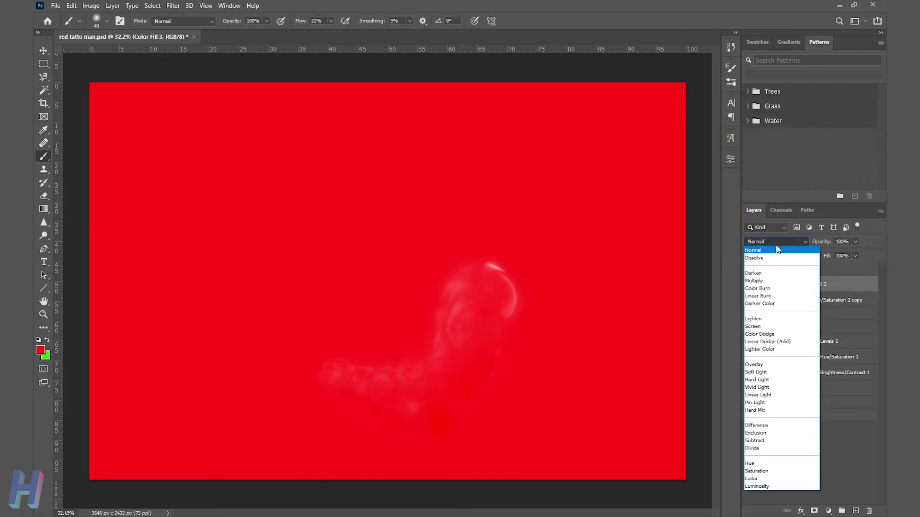
{"action": "left_click", "coordinate": [767, 342]}
{"action": "left_click", "coordinate": [792, 285]}
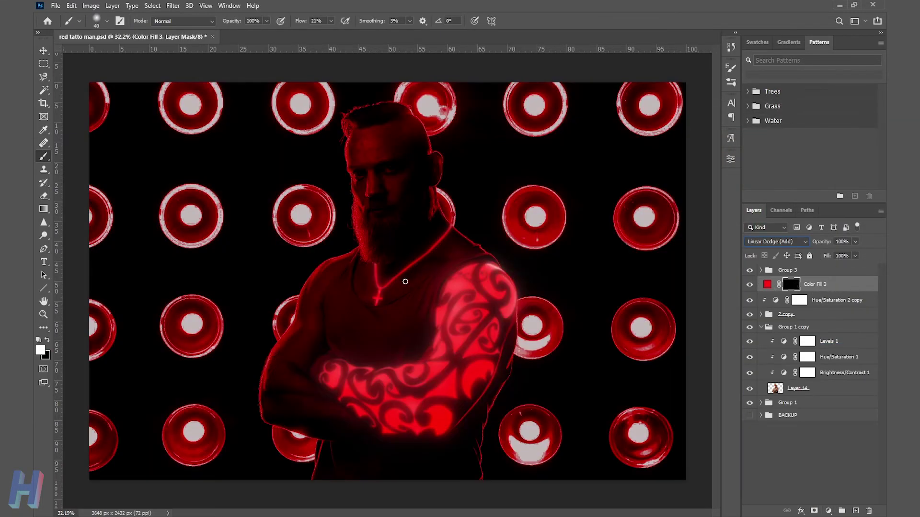
Lower the brush flow to 11%.
{"action": "left_click", "coordinate": [107, 22]}
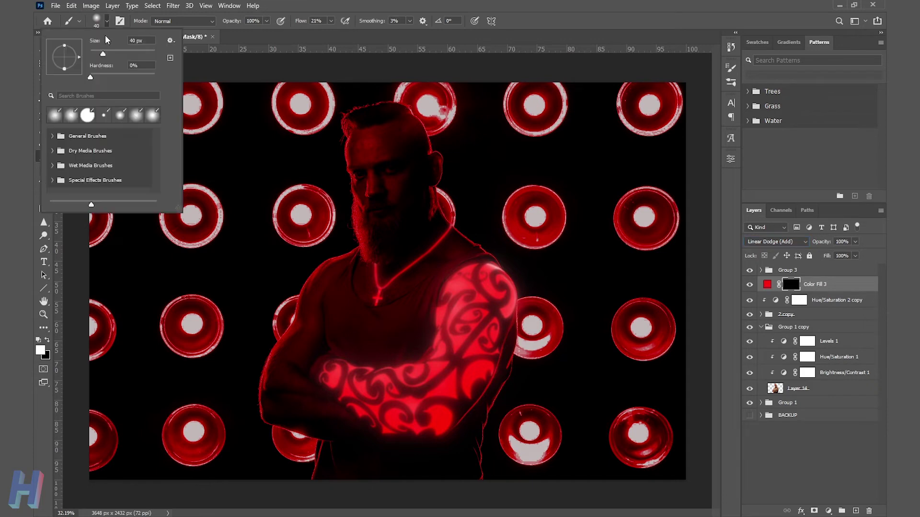
{"action": "left_click", "coordinate": [331, 21]}
{"action": "left_click_drag", "start_coordinate": [330, 21], "coordinate": [327, 35]}
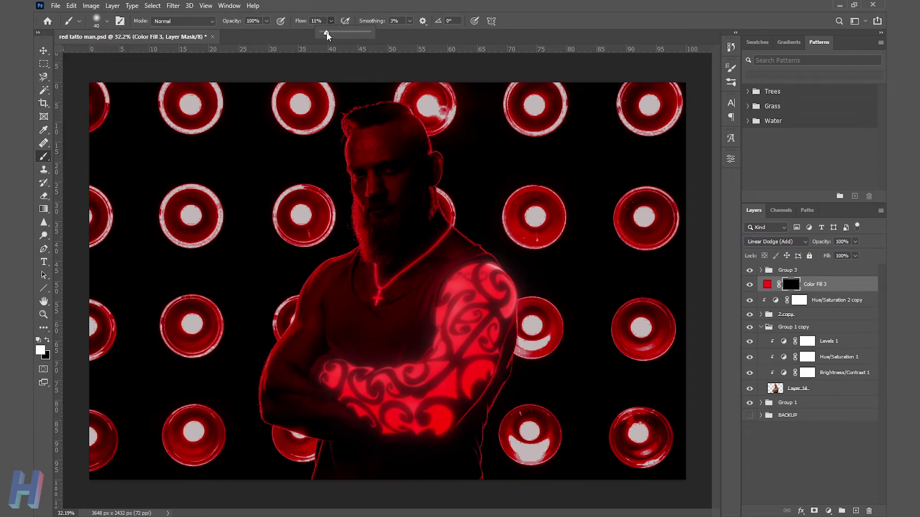
{"action": "left_click", "coordinate": [43, 314]}
{"action": "left_click", "coordinate": [431, 267]}
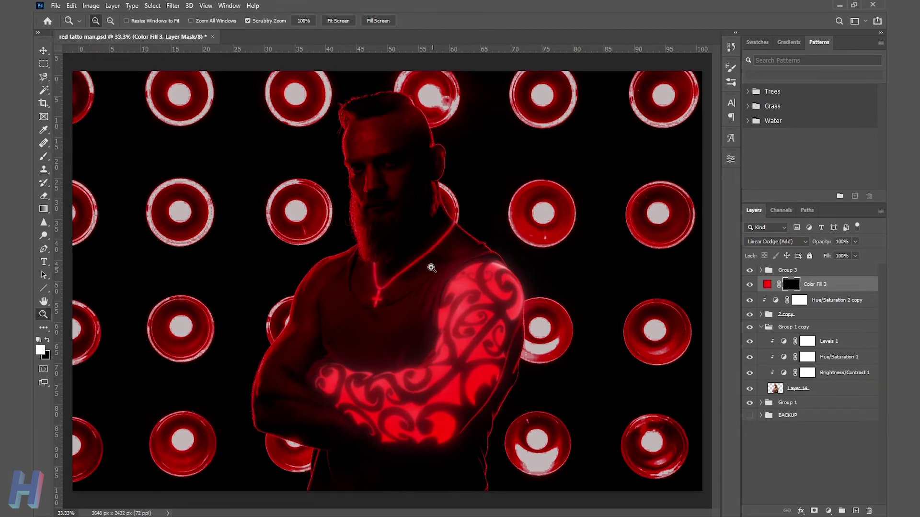
Zoom in on the necklace and brush red glow along the chain on the Color Fill 3 mask.
{"action": "left_click", "coordinate": [391, 270]}
{"action": "left_click", "coordinate": [43, 157]}
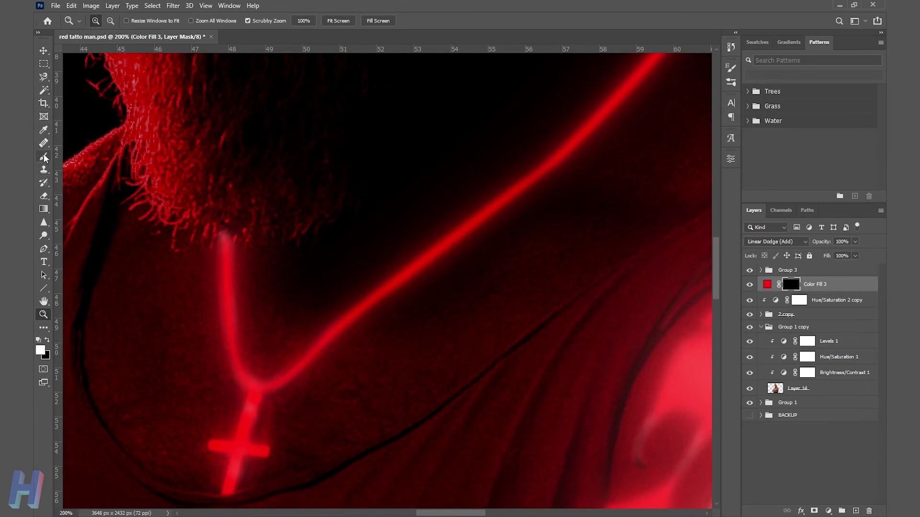
{"action": "scroll", "coordinate": [222, 298], "scroll_direction": "down", "scroll_amount": 1}
{"action": "mouse_move", "coordinate": [211, 222]}
{"action": "left_mouse_down"}
{"action": "mouse_move", "coordinate": [230, 421]}
{"action": "mouse_move", "coordinate": [257, 418]}
{"action": "mouse_move", "coordinate": [243, 456]}
{"action": "left_mouse_up"}
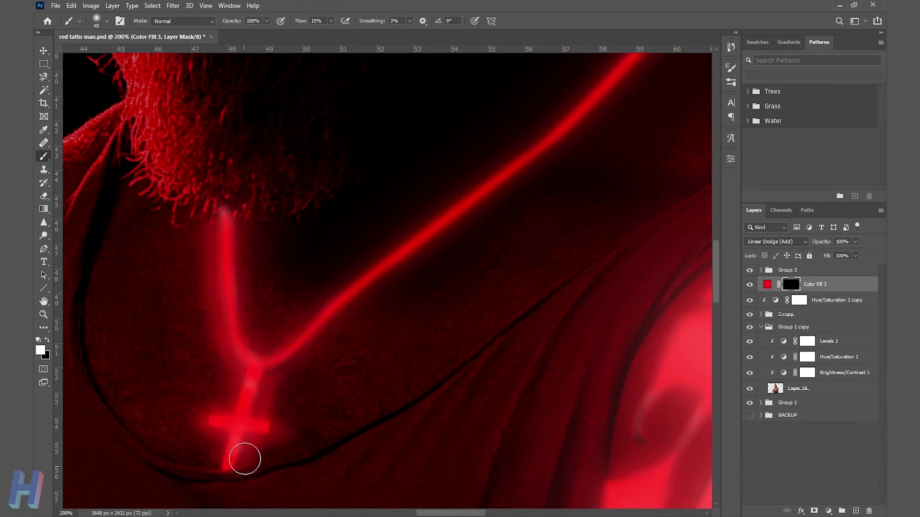
{"action": "scroll", "coordinate": [320, 453], "scroll_direction": "down", "scroll_amount": 1}
{"action": "scroll", "coordinate": [321, 454], "scroll_direction": "down", "scroll_amount": 1}
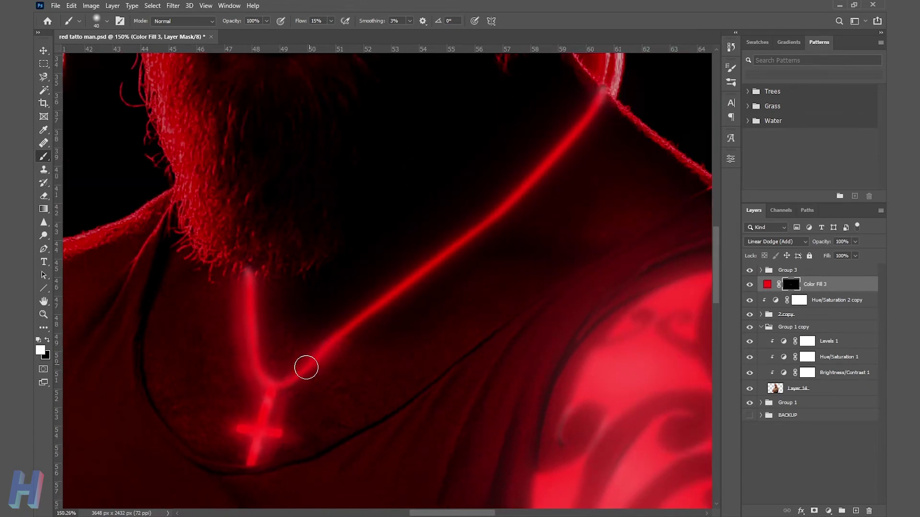
{"action": "mouse_move", "coordinate": [343, 341]}
{"action": "left_mouse_down"}
{"action": "mouse_move", "coordinate": [345, 326]}
{"action": "mouse_move", "coordinate": [378, 314]}
{"action": "mouse_move", "coordinate": [401, 281]}
{"action": "mouse_move", "coordinate": [513, 194]}
{"action": "mouse_move", "coordinate": [595, 96]}
{"action": "mouse_move", "coordinate": [602, 102]}
{"action": "left_mouse_up"}
{"action": "scroll", "coordinate": [479, 365], "scroll_direction": "down", "scroll_amount": 2}
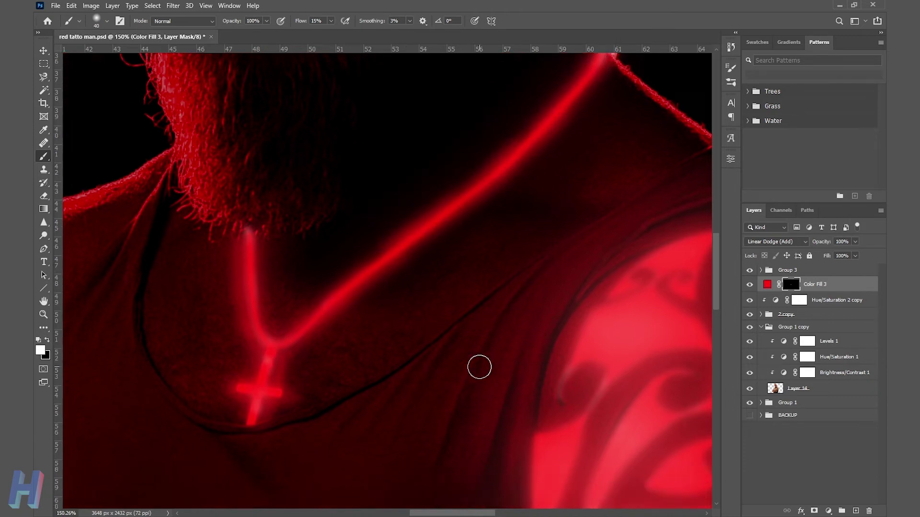
{"action": "scroll", "coordinate": [240, 398], "scroll_direction": "up", "scroll_amount": 2}
{"action": "scroll", "coordinate": [240, 398], "scroll_direction": "up", "scroll_amount": 3}
Paint soft glow below the cross and along the neck and chest creases.
{"action": "key", "text": "bracketright"}
{"action": "key", "text": "bracketright"}
{"action": "key", "text": "bracketright"}
{"action": "key", "text": "bracketright"}
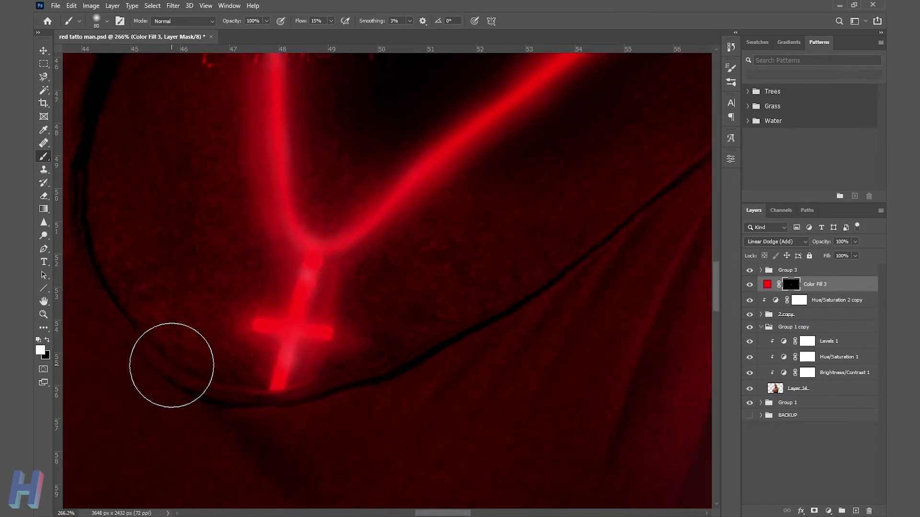
{"action": "mouse_move", "coordinate": [178, 364]}
{"action": "left_mouse_down"}
{"action": "mouse_move", "coordinate": [257, 408]}
{"action": "mouse_move", "coordinate": [396, 374]}
{"action": "mouse_move", "coordinate": [346, 392]}
{"action": "left_mouse_up"}
{"action": "scroll", "coordinate": [293, 438], "scroll_direction": "down", "scroll_amount": 3}
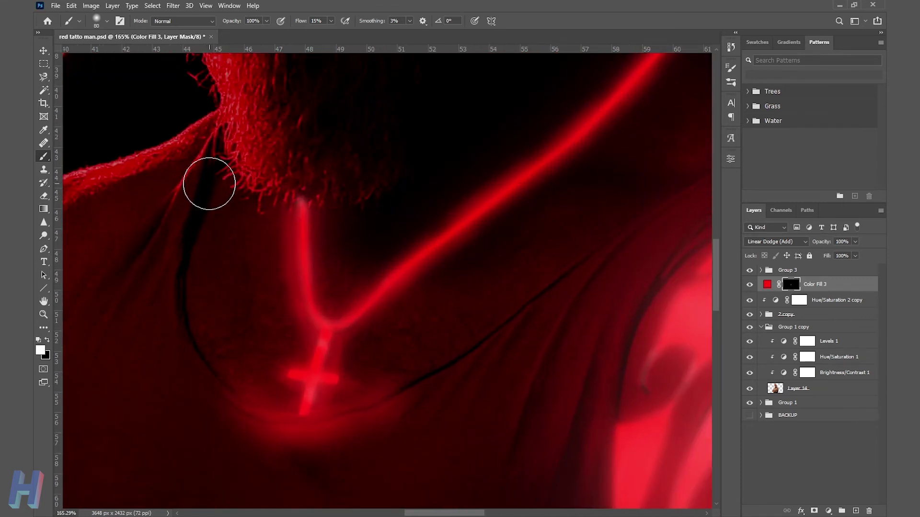
{"action": "mouse_move", "coordinate": [210, 176]}
{"action": "left_mouse_down"}
{"action": "mouse_move", "coordinate": [206, 265]}
{"action": "mouse_move", "coordinate": [189, 255]}
{"action": "mouse_move", "coordinate": [186, 303]}
{"action": "mouse_move", "coordinate": [235, 405]}
{"action": "left_mouse_up"}
{"action": "key", "text": "bracketleft"}
{"action": "key", "text": "bracketleft"}
{"action": "key", "text": "bracketleft"}
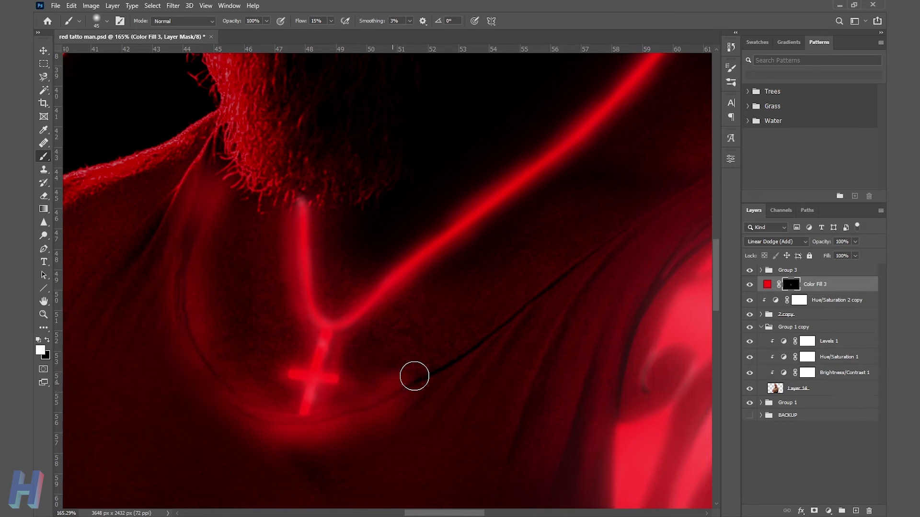
{"action": "left_click_drag", "start_coordinate": [396, 384], "coordinate": [467, 343]}
{"action": "left_click_drag", "start_coordinate": [507, 317], "coordinate": [583, 258]}
Lower Color Fill 3's Fill to 42% to dim the glow.
{"action": "scroll", "coordinate": [535, 349], "scroll_direction": "down", "scroll_amount": 4}
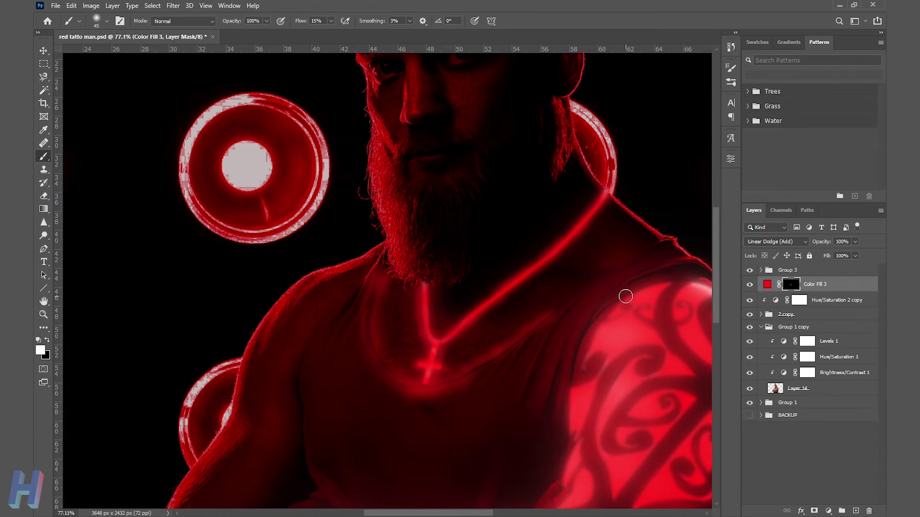
{"action": "scroll", "coordinate": [652, 300], "scroll_direction": "up", "scroll_amount": 4}
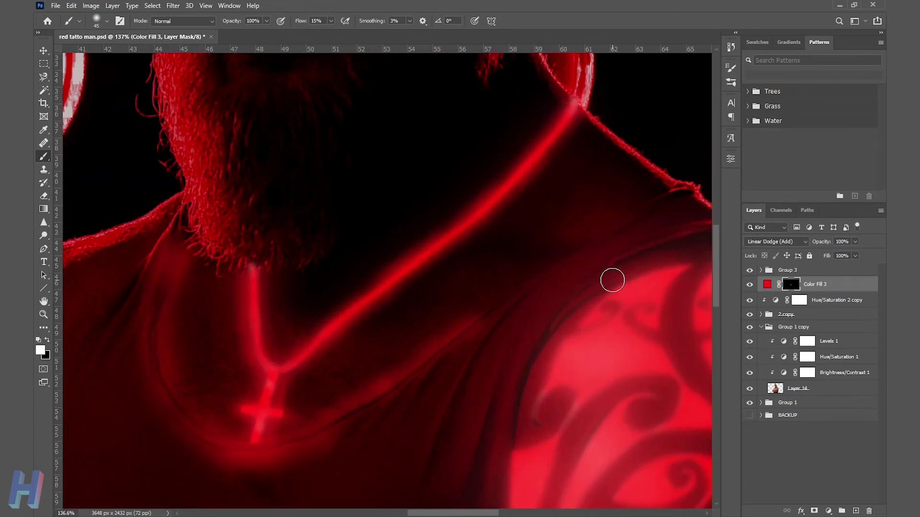
{"action": "scroll", "coordinate": [658, 292], "scroll_direction": "down", "scroll_amount": 2}
{"action": "scroll", "coordinate": [654, 294], "scroll_direction": "down", "scroll_amount": 2}
{"action": "scroll", "coordinate": [651, 295], "scroll_direction": "up", "scroll_amount": 2}
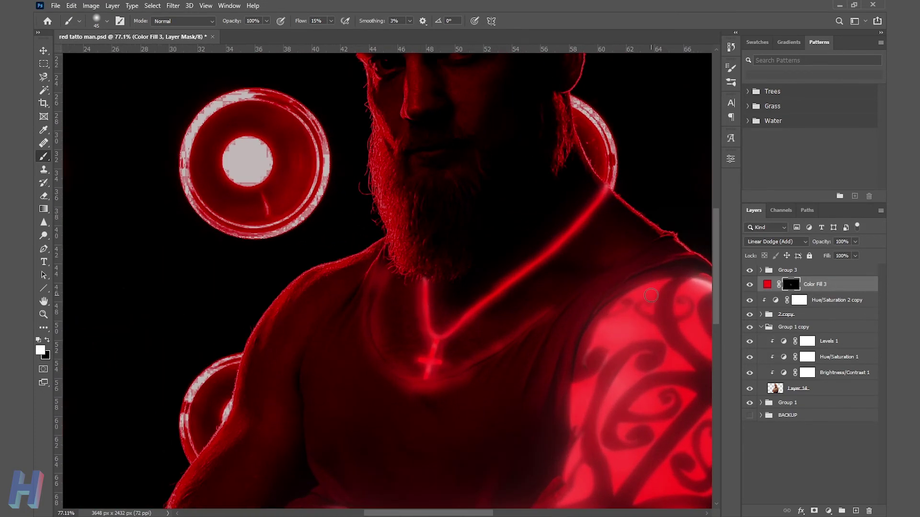
{"action": "mouse_move", "coordinate": [855, 256]}
{"action": "left_mouse_down"}
{"action": "mouse_move", "coordinate": [816, 269]}
{"action": "mouse_move", "coordinate": [825, 270]}
{"action": "left_mouse_up"}
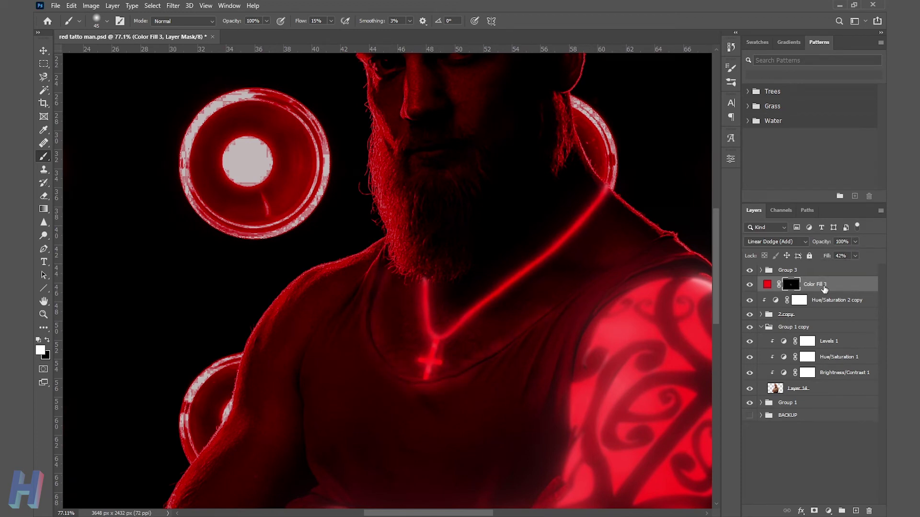
Add a red Solid Color fill layer in Linear Dodge (Add) with an inverted black mask.
{"action": "key", "text": "ctrl+2"}
{"action": "left_click", "coordinate": [828, 512]}
{"action": "left_click", "coordinate": [815, 331]}
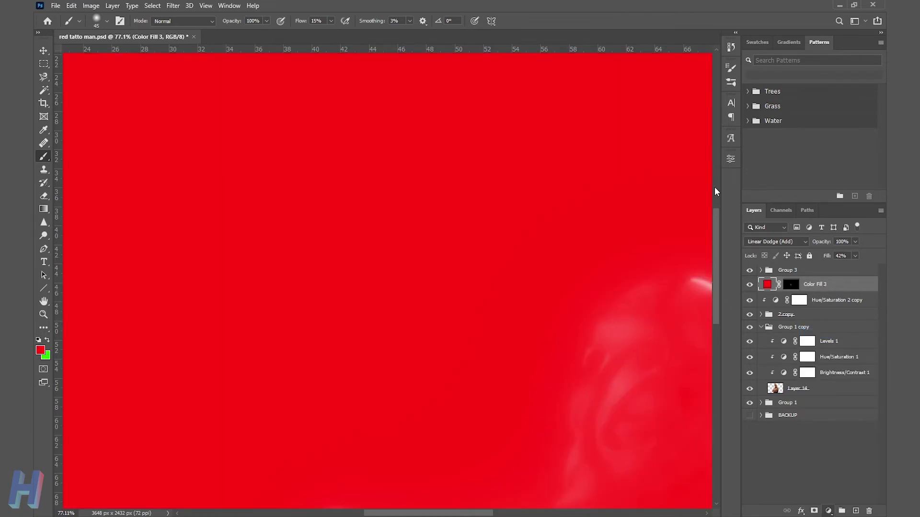
{"action": "left_click", "coordinate": [791, 122]}
{"action": "left_click", "coordinate": [777, 241]}
{"action": "left_click", "coordinate": [779, 341]}
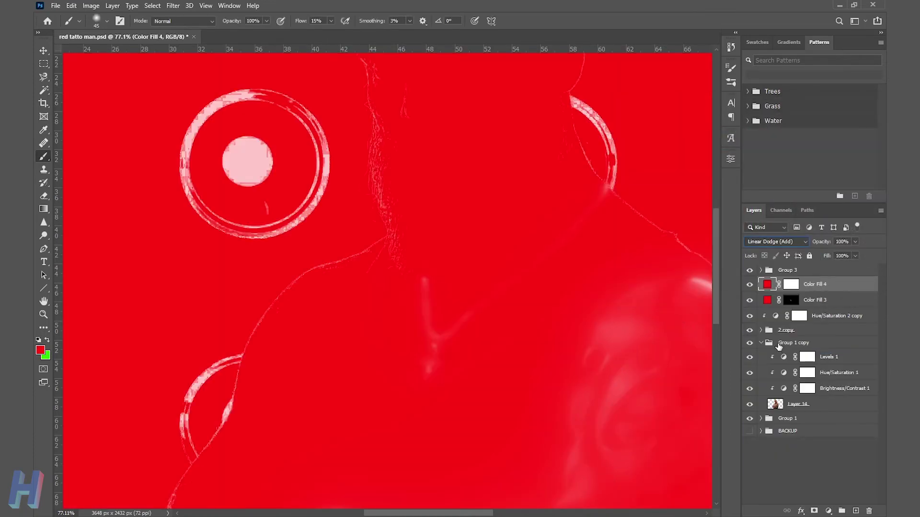
{"action": "left_click", "coordinate": [791, 284]}
{"action": "key", "text": "ctrl+i"}
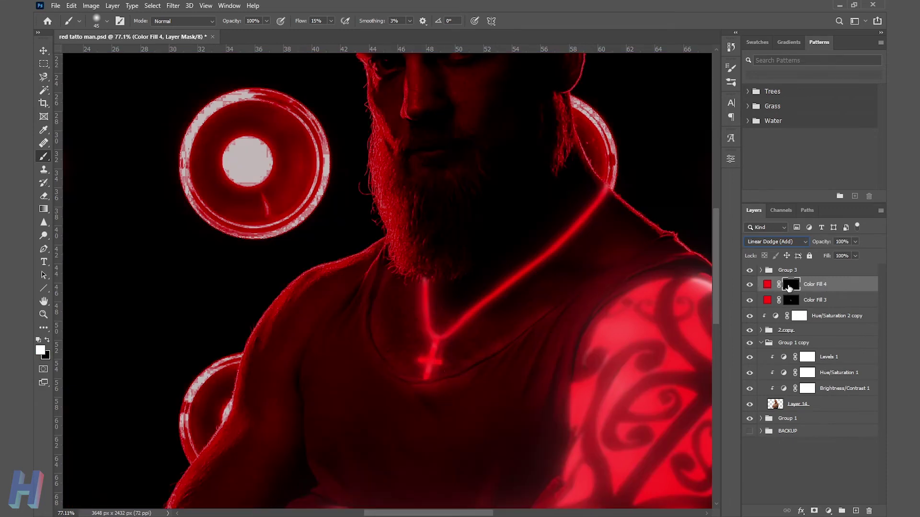
Zoom to the cross and paint a sharp red glow line beneath it with a small hard brush.
{"action": "left_click", "coordinate": [43, 314]}
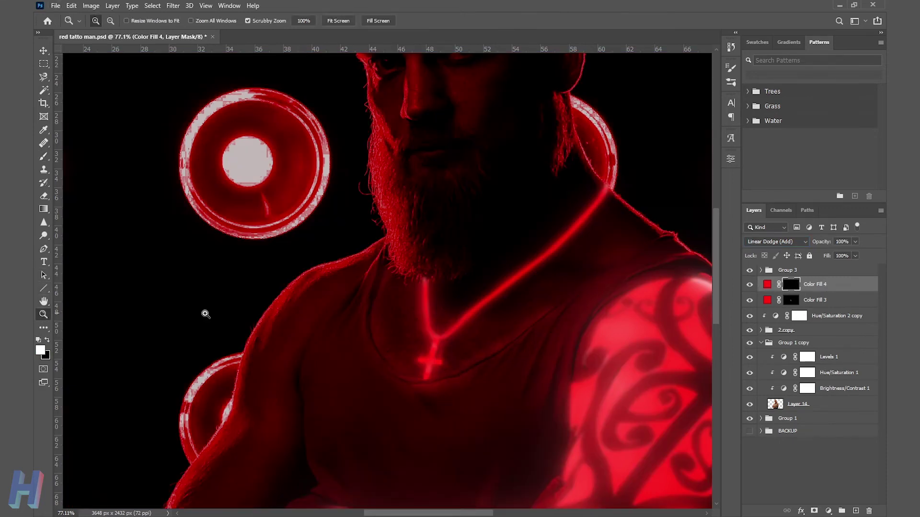
{"action": "double_click", "coordinate": [425, 384]}
{"action": "left_click", "coordinate": [412, 384]}
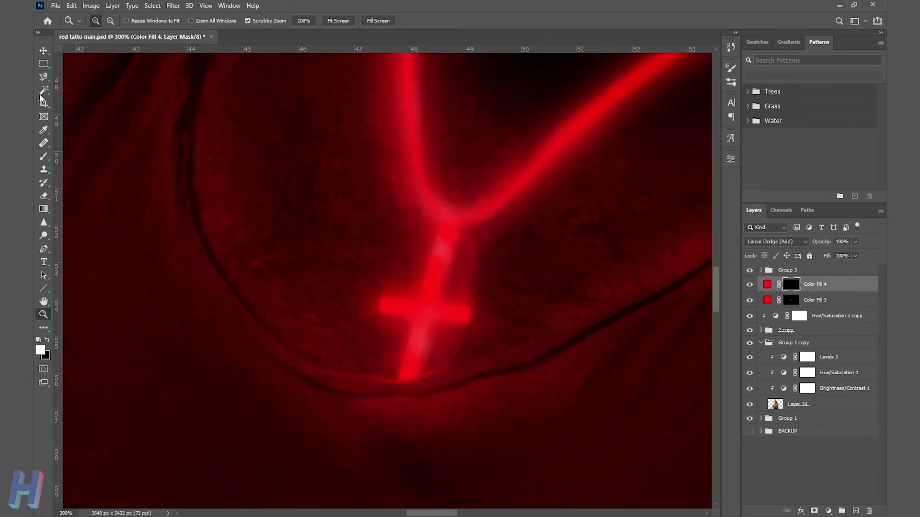
{"action": "left_click", "coordinate": [43, 157]}
{"action": "left_click", "coordinate": [107, 20]}
{"action": "left_click_drag", "start_coordinate": [105, 66], "coordinate": [294, 52]}
{"action": "key", "text": "Return"}
{"action": "key", "text": "bracketleft"}
{"action": "key", "text": "bracketleft"}
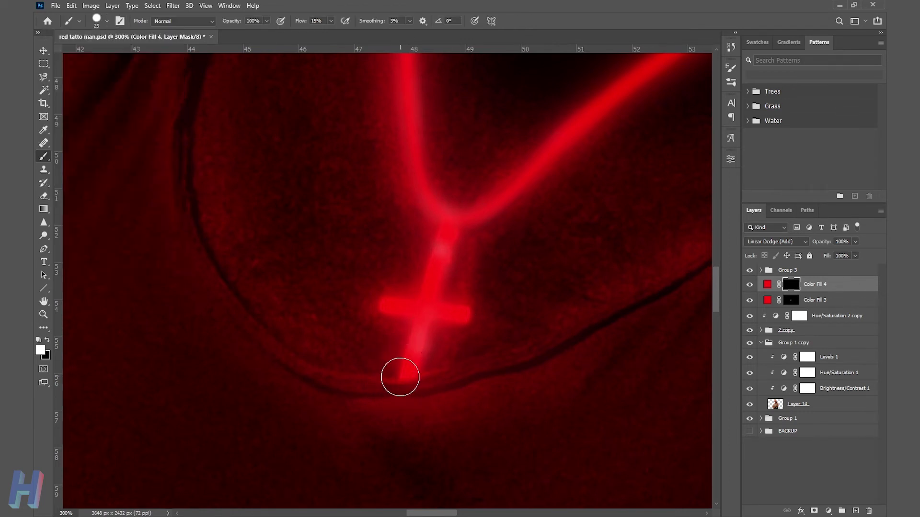
{"action": "key", "text": "bracketleft"}
{"action": "key", "text": "bracketleft"}
{"action": "key", "text": "bracketleft"}
{"action": "mouse_move", "coordinate": [358, 372]}
{"action": "left_mouse_down"}
{"action": "mouse_move", "coordinate": [406, 380]}
{"action": "mouse_move", "coordinate": [500, 356]}
{"action": "left_mouse_up"}
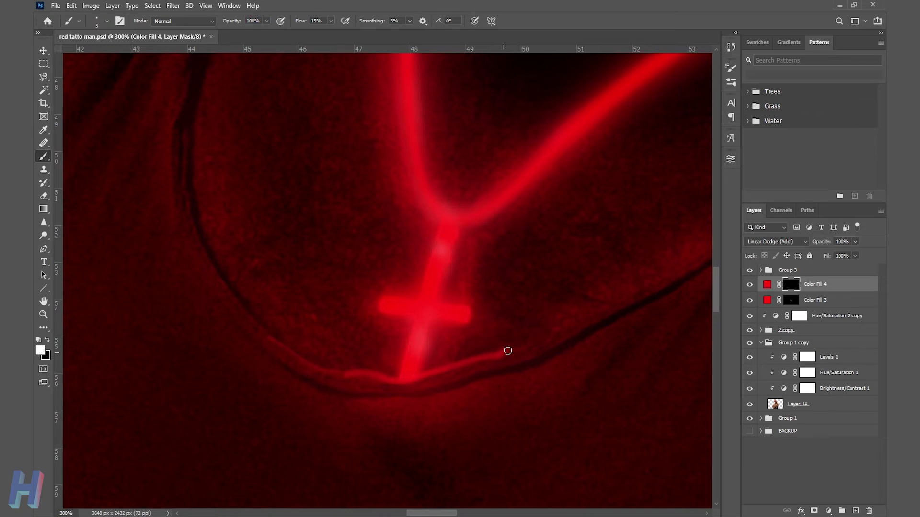
Set the Color Fill 4 necklace glow to 42% fill and 57% opacity.
{"action": "scroll", "coordinate": [527, 374], "scroll_direction": "down", "scroll_amount": 10}
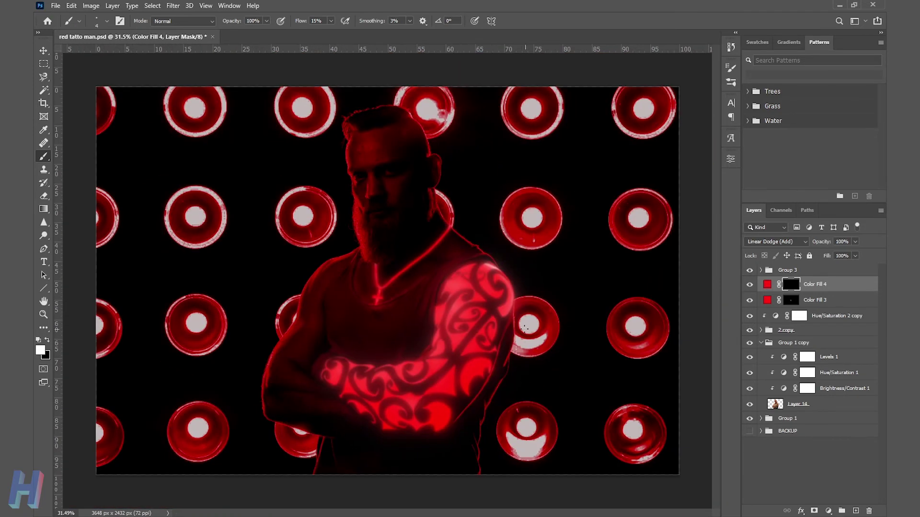
{"action": "scroll", "coordinate": [396, 282], "scroll_direction": "up", "scroll_amount": 3}
{"action": "left_click", "coordinate": [855, 256]}
{"action": "mouse_move", "coordinate": [859, 266]}
{"action": "left_mouse_down"}
{"action": "mouse_move", "coordinate": [830, 274]}
{"action": "mouse_move", "coordinate": [839, 253]}
{"action": "left_mouse_up"}
{"action": "left_click", "coordinate": [855, 242]}
{"action": "left_click", "coordinate": [748, 290]}
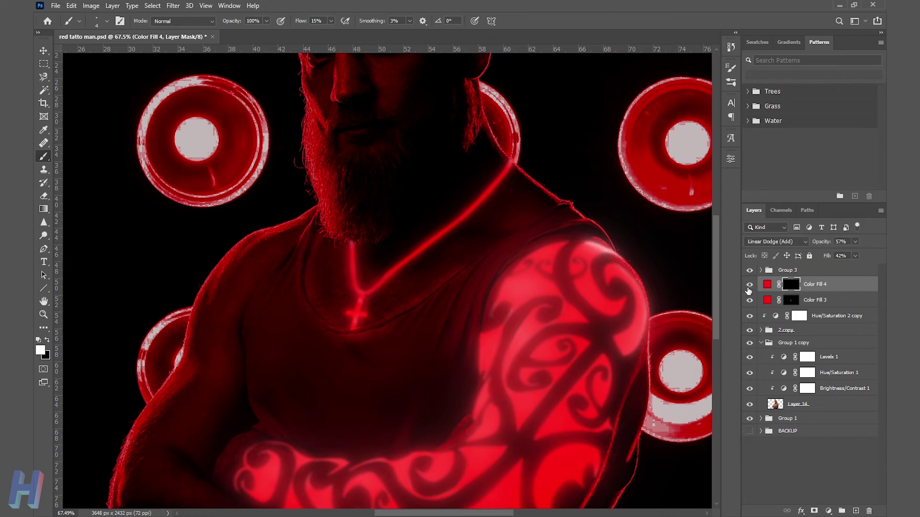
{"action": "key", "text": "ctrl+0"}
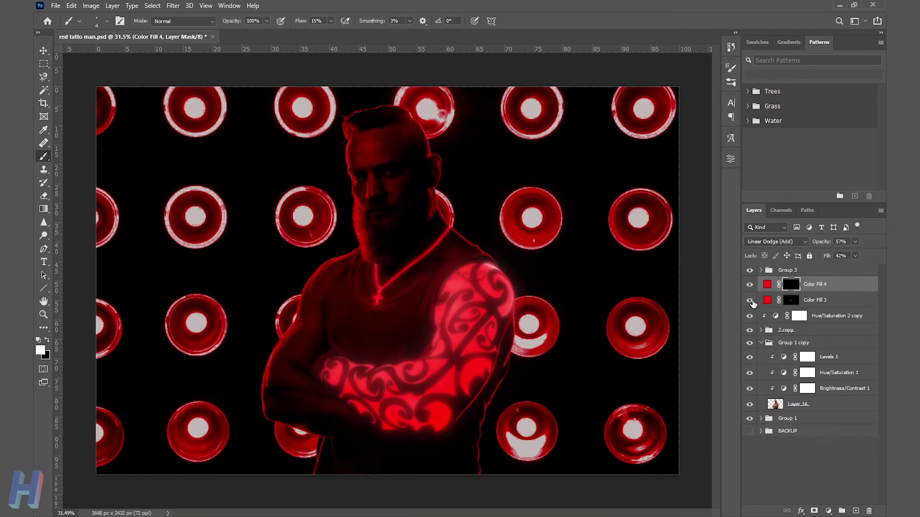
Show Color Fill 3 and lower its fill to about 37%.
{"action": "left_click", "coordinate": [750, 300]}
{"action": "left_click", "coordinate": [815, 300]}
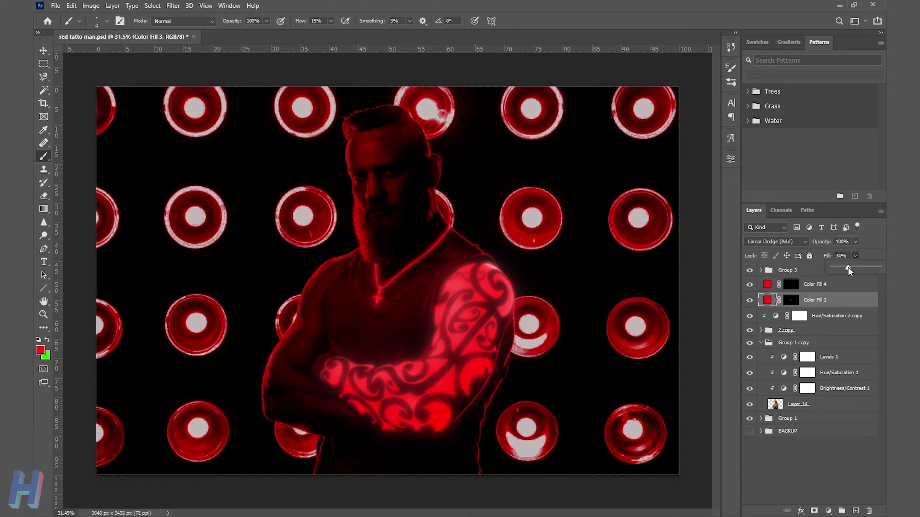
{"action": "left_click_drag", "start_coordinate": [849, 266], "coordinate": [849, 266]}
Collapse Group 1 copy and select the 2 copy through Color Fill 4 layers.
{"action": "left_click", "coordinate": [785, 330]}
{"action": "left_click", "coordinate": [761, 343]}
{"action": "left_click", "coordinate": [821, 288]}
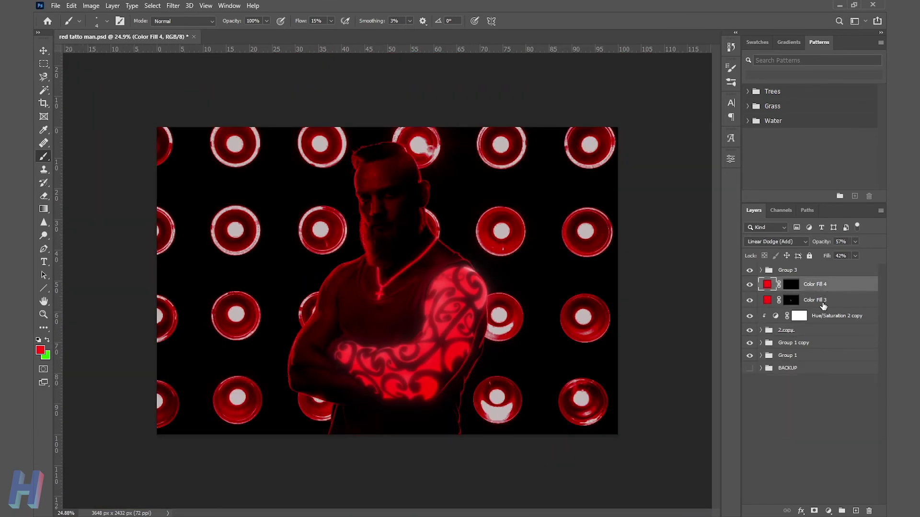
Group the glow layers into Group 4, then set Color Fill 2 to 100% opacity and 58% fill.
{"action": "left_click", "coordinate": [824, 316], "text": "shift"}
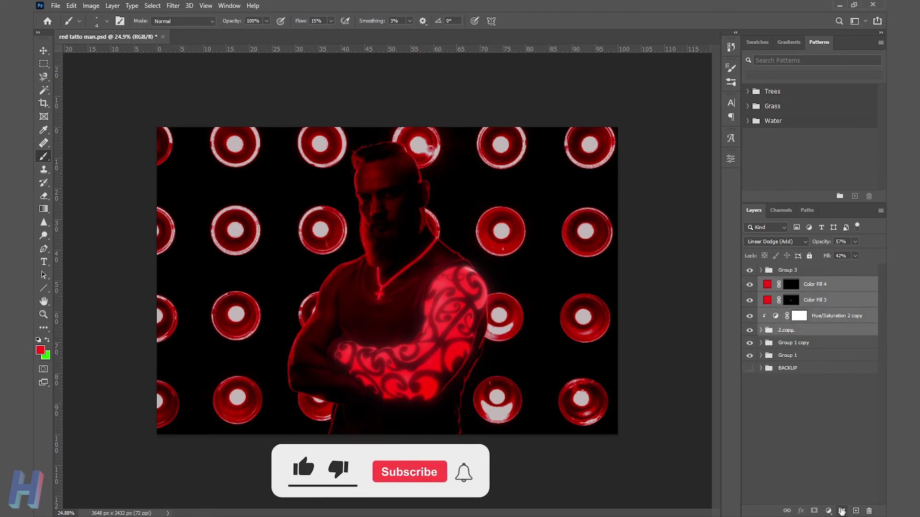
{"action": "key", "text": "ctrl+g"}
{"action": "left_click", "coordinate": [761, 270]}
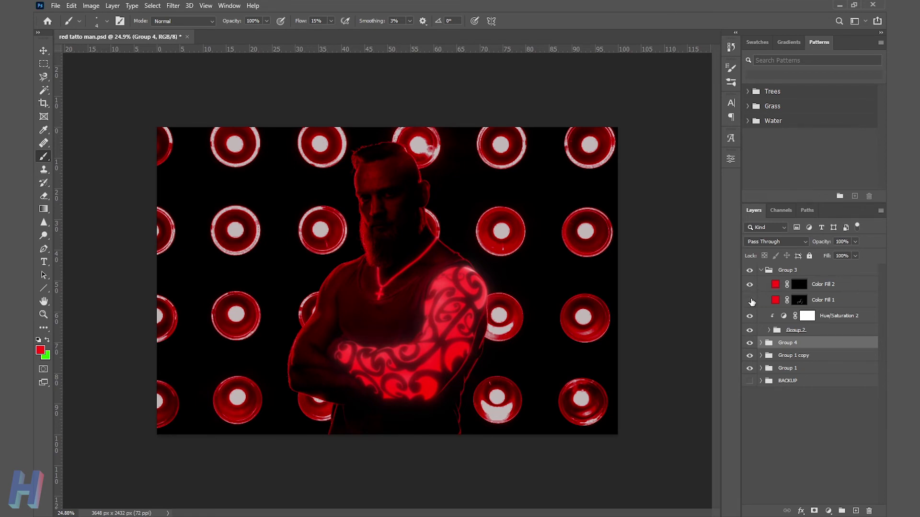
{"action": "left_click", "coordinate": [832, 285]}
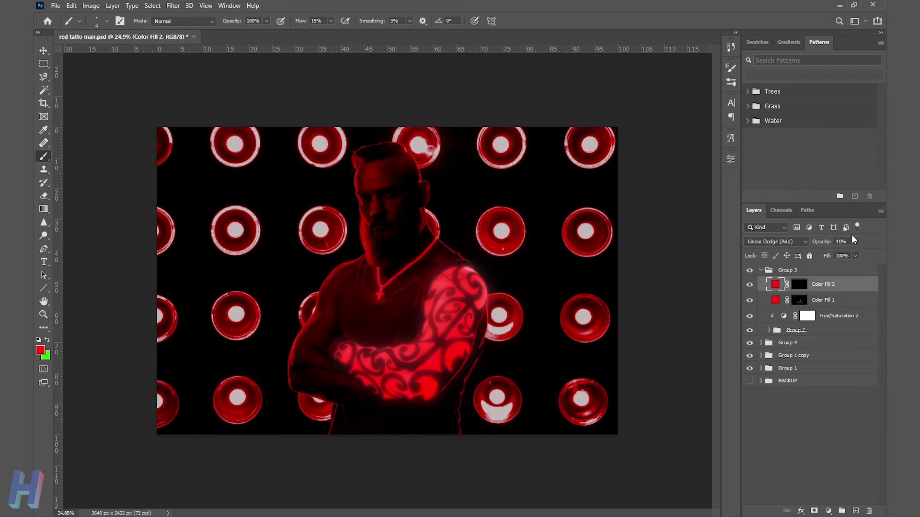
{"action": "left_click_drag", "start_coordinate": [873, 257], "coordinate": [836, 268]}
{"action": "scroll", "coordinate": [383, 278], "scroll_direction": "up", "scroll_amount": 5}
{"action": "left_click", "coordinate": [796, 286]}
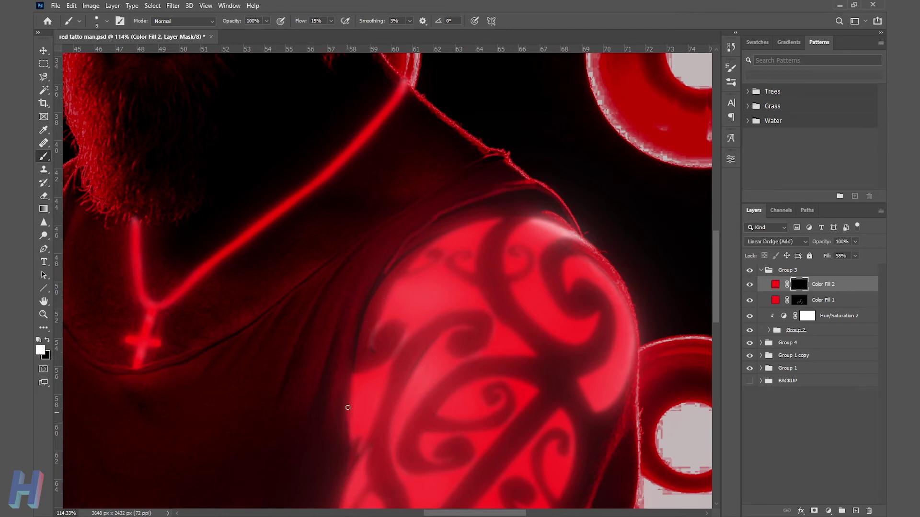
Paint white on Color Fill 2's mask to reveal glow along the shoulder edge.
{"action": "left_click_drag", "start_coordinate": [350, 367], "coordinate": [356, 325]}
{"action": "mouse_move", "coordinate": [385, 271]}
{"action": "left_mouse_down"}
{"action": "mouse_move", "coordinate": [362, 314]}
{"action": "mouse_move", "coordinate": [348, 433]}
{"action": "left_mouse_up"}
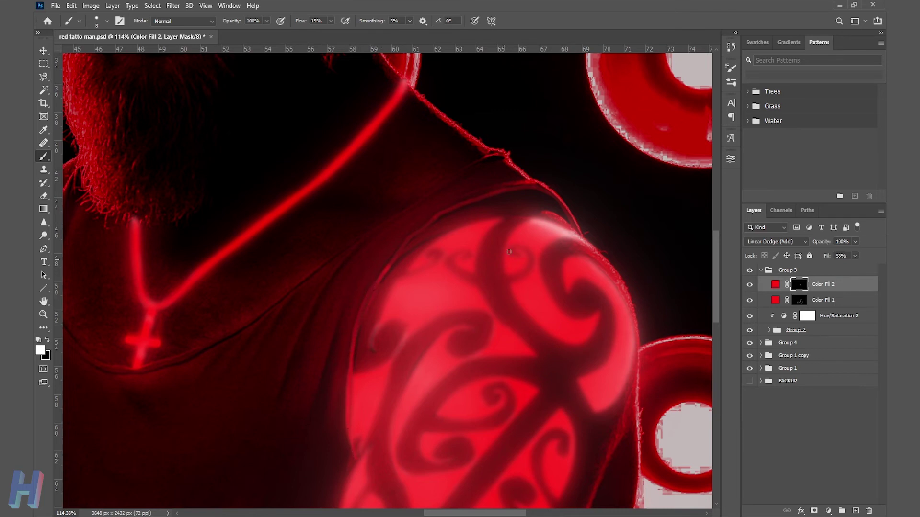
{"action": "left_click_drag", "start_coordinate": [400, 253], "coordinate": [352, 326]}
{"action": "key", "text": "ctrl+0"}
{"action": "scroll", "coordinate": [550, 306], "scroll_direction": "up", "scroll_amount": 1}
{"action": "scroll", "coordinate": [426, 379], "scroll_direction": "up", "scroll_amount": 1}
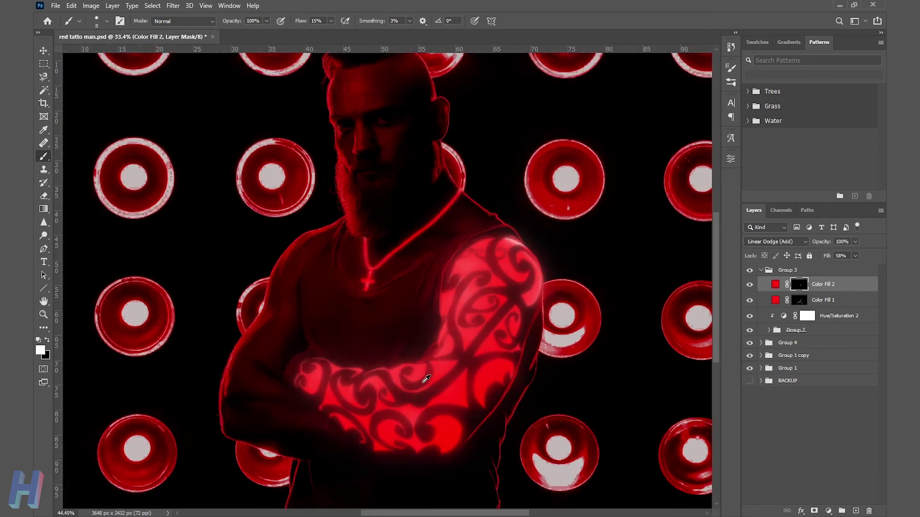
{"action": "scroll", "coordinate": [426, 379], "scroll_direction": "up", "scroll_amount": 5}
Extend the glow down the outer shoulder, set Color Fill 2 to 85% opacity, and collapse Group 3.
{"action": "left_click_drag", "start_coordinate": [428, 254], "coordinate": [405, 326]}
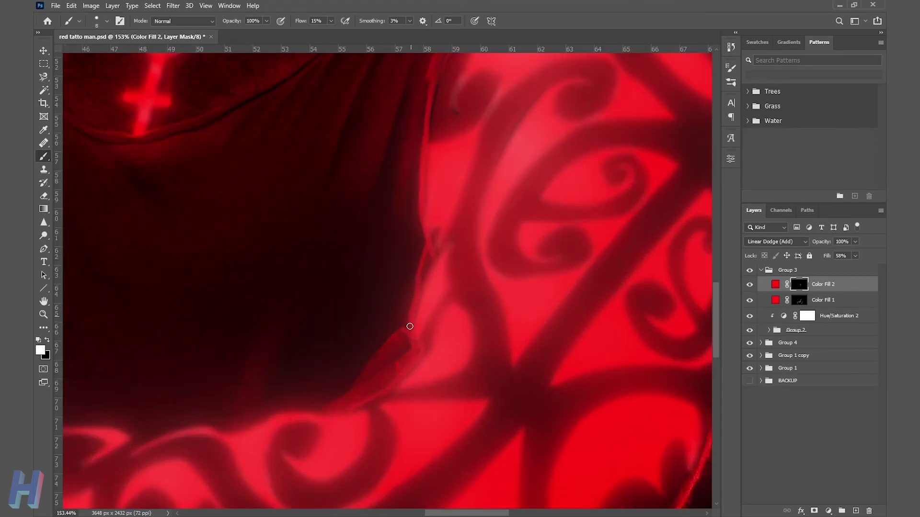
{"action": "key", "text": "ctrl+0"}
{"action": "scroll", "coordinate": [507, 324], "scroll_direction": "up", "scroll_amount": 3}
{"action": "scroll", "coordinate": [509, 281], "scroll_direction": "up", "scroll_amount": 2}
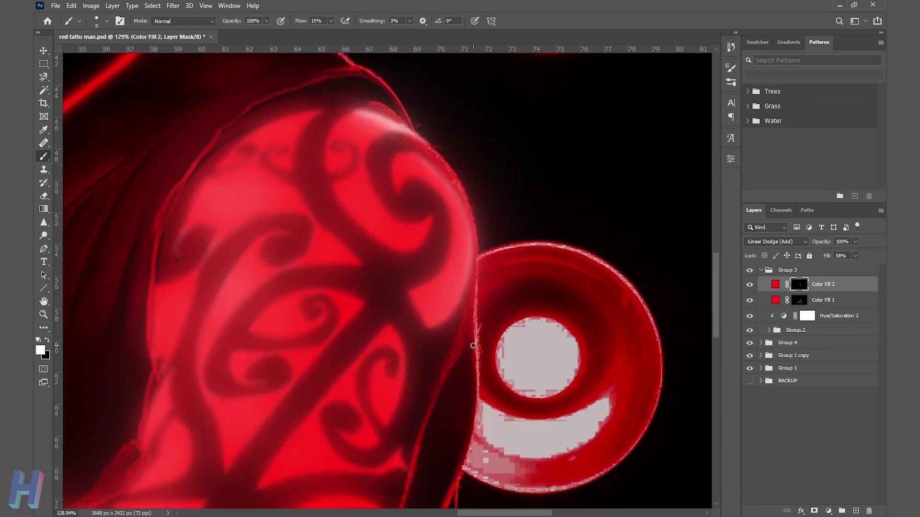
{"action": "scroll", "coordinate": [475, 274], "scroll_direction": "up", "scroll_amount": 2}
{"action": "mouse_move", "coordinate": [463, 252]}
{"action": "left_mouse_down"}
{"action": "mouse_move", "coordinate": [441, 277]}
{"action": "mouse_move", "coordinate": [415, 364]}
{"action": "left_mouse_up"}
{"action": "scroll", "coordinate": [523, 246], "scroll_direction": "down", "scroll_amount": 8}
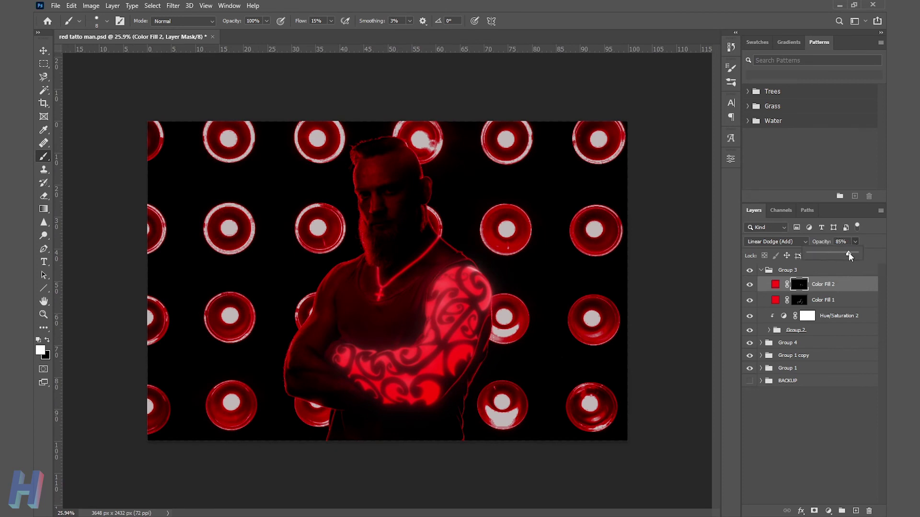
{"action": "left_click", "coordinate": [750, 285]}
{"action": "left_click", "coordinate": [762, 271]}
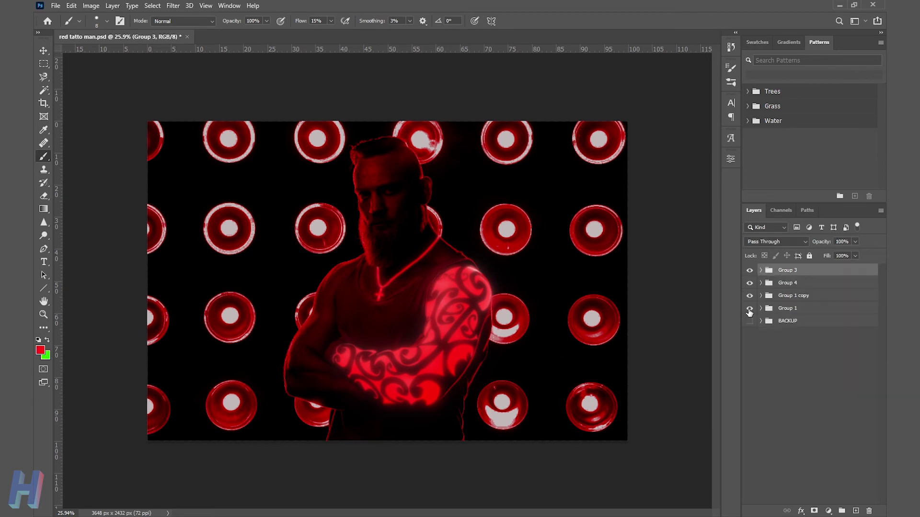
Lower the background Hue/Saturation 1 saturation to 42.
{"action": "left_click", "coordinate": [750, 309]}
{"action": "left_click", "coordinate": [750, 309]}
{"action": "left_click", "coordinate": [776, 309]}
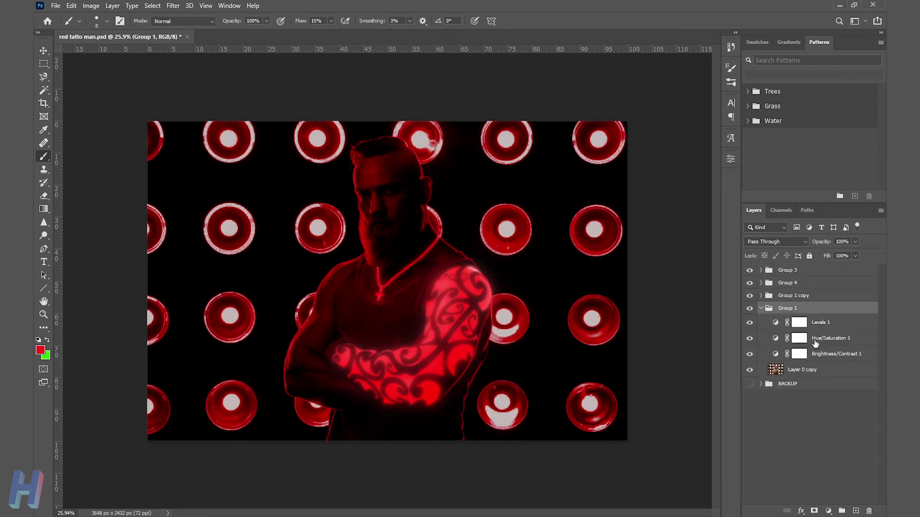
{"action": "left_click", "coordinate": [827, 339]}
{"action": "double_click", "coordinate": [828, 337]}
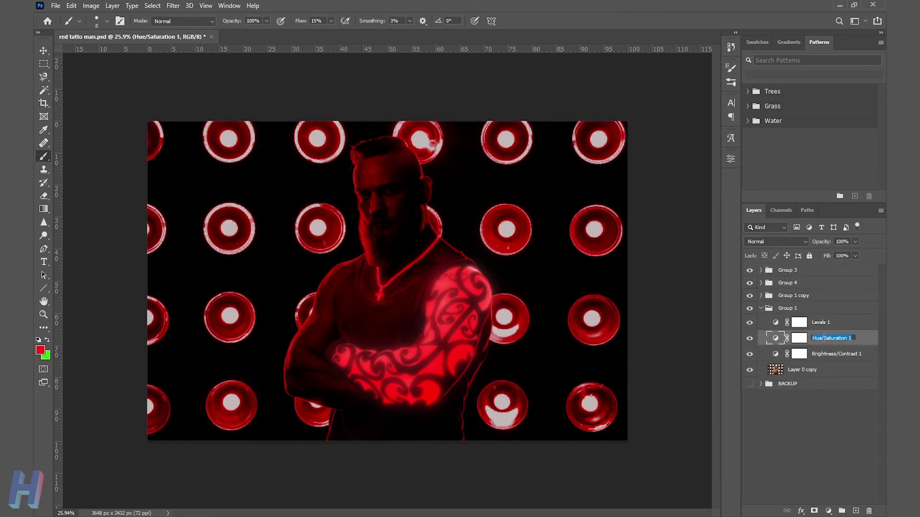
{"action": "double_click", "coordinate": [777, 339]}
{"action": "mouse_move", "coordinate": [665, 249]}
{"action": "left_mouse_down"}
{"action": "mouse_move", "coordinate": [553, 249]}
{"action": "mouse_move", "coordinate": [708, 258]}
{"action": "left_mouse_up"}
{"action": "left_click", "coordinate": [743, 267]}
Switch off Levels 1 to brighten the background lights, then collapse Group 1.
{"action": "left_click", "coordinate": [750, 324]}
{"action": "left_click", "coordinate": [750, 324]}
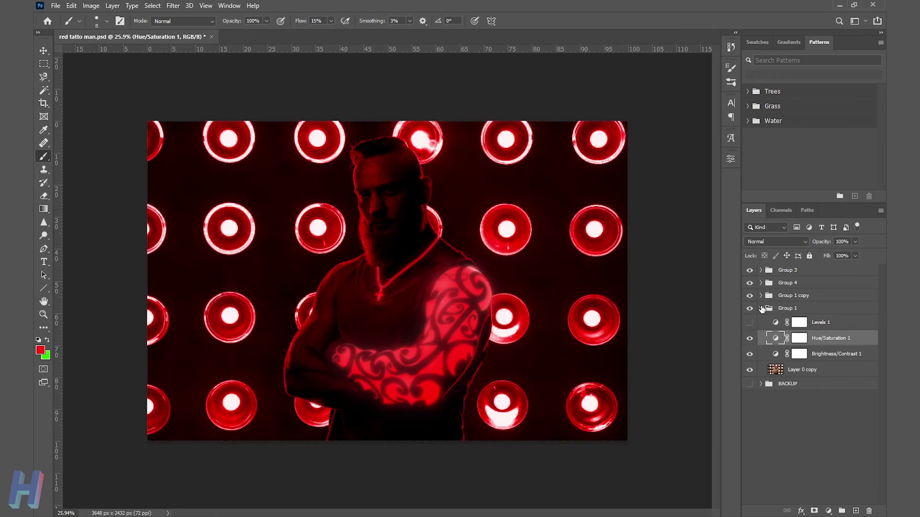
{"action": "left_click", "coordinate": [761, 309]}
{"action": "right_click", "coordinate": [789, 310]}
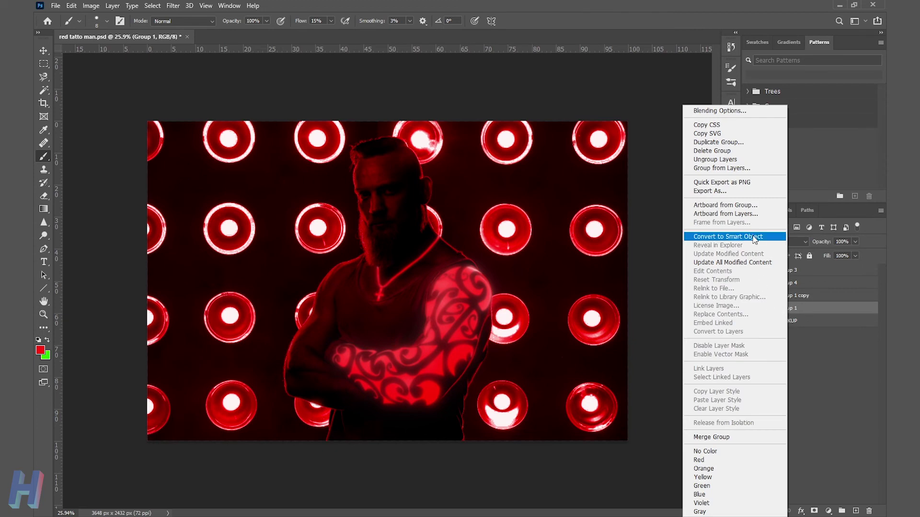
Convert Group 1 to a smart object, Iris Blur the backdrop around the man, and add an Exposure layer.
{"action": "left_click", "coordinate": [760, 237]}
{"action": "left_click", "coordinate": [173, 7]}
{"action": "mouse_move", "coordinate": [189, 145]}
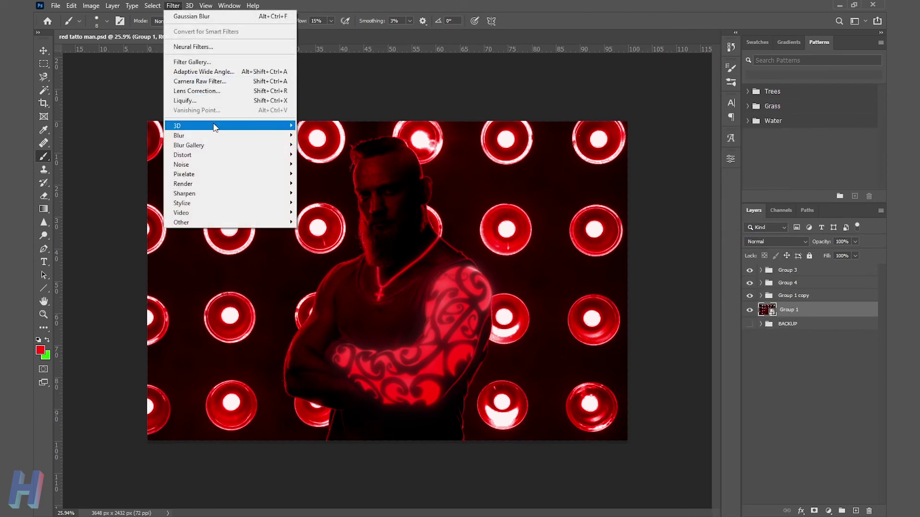
{"action": "left_click", "coordinate": [321, 157]}
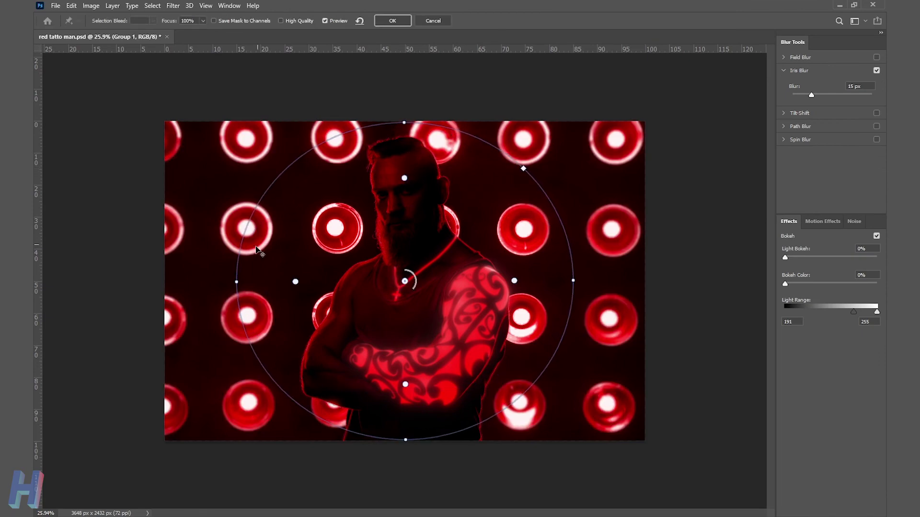
{"action": "left_click_drag", "start_coordinate": [408, 130], "coordinate": [434, 254]}
{"action": "mouse_move", "coordinate": [412, 293]}
{"action": "left_mouse_down"}
{"action": "mouse_move", "coordinate": [401, 318]}
{"action": "mouse_move", "coordinate": [381, 318]}
{"action": "mouse_move", "coordinate": [410, 297]}
{"action": "mouse_move", "coordinate": [404, 307]}
{"action": "mouse_move", "coordinate": [386, 298]}
{"action": "mouse_move", "coordinate": [403, 303]}
{"action": "left_mouse_up"}
{"action": "left_click", "coordinate": [392, 20]}
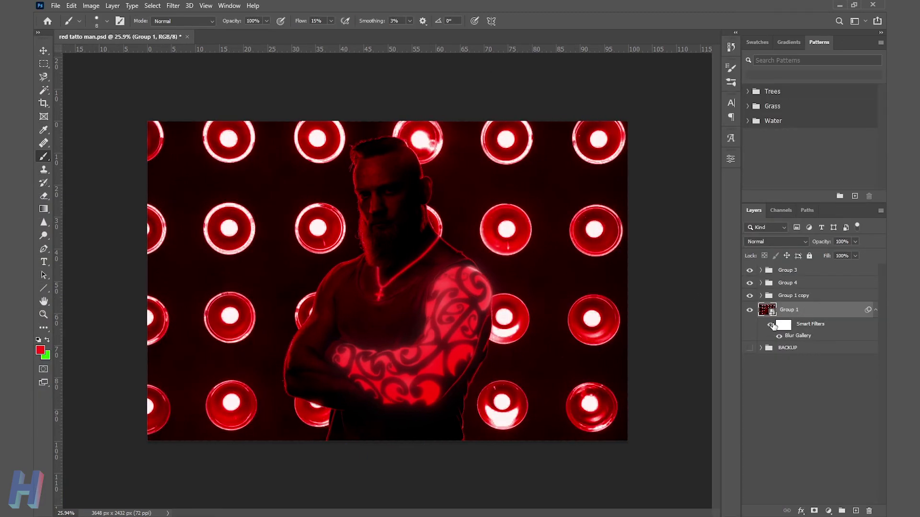
{"action": "left_click", "coordinate": [829, 511]}
{"action": "left_click", "coordinate": [836, 391]}
Darken Exposure 1 to about -1.28 and compare the image with and without it.
{"action": "mouse_move", "coordinate": [645, 213]}
{"action": "left_mouse_down"}
{"action": "mouse_move", "coordinate": [633, 213]}
{"action": "mouse_move", "coordinate": [653, 253]}
{"action": "left_mouse_up"}
{"action": "left_click", "coordinate": [702, 155]}
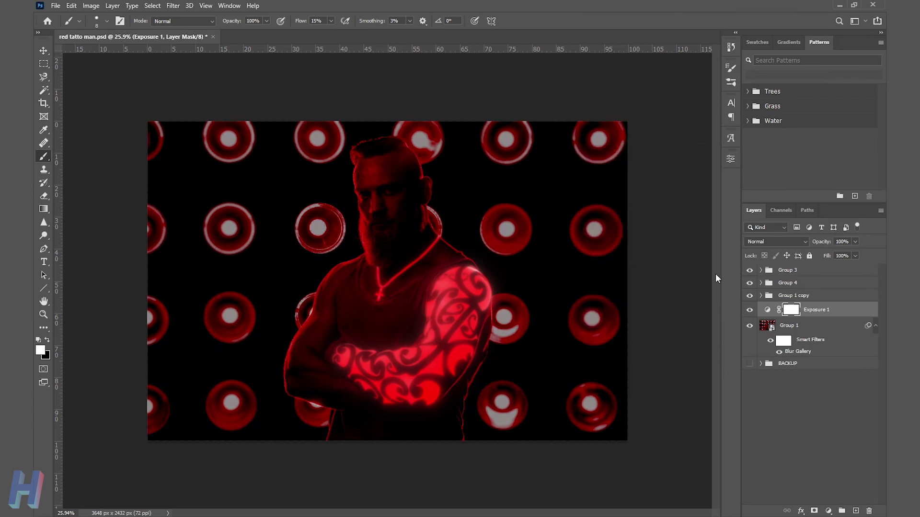
{"action": "left_click", "coordinate": [749, 310]}
Group Group 3 through Group 1 into Group 5, convert it to a smart object, and open Camera Raw.
{"action": "left_click", "coordinate": [798, 271]}
{"action": "left_click", "coordinate": [810, 326], "text": "shift"}
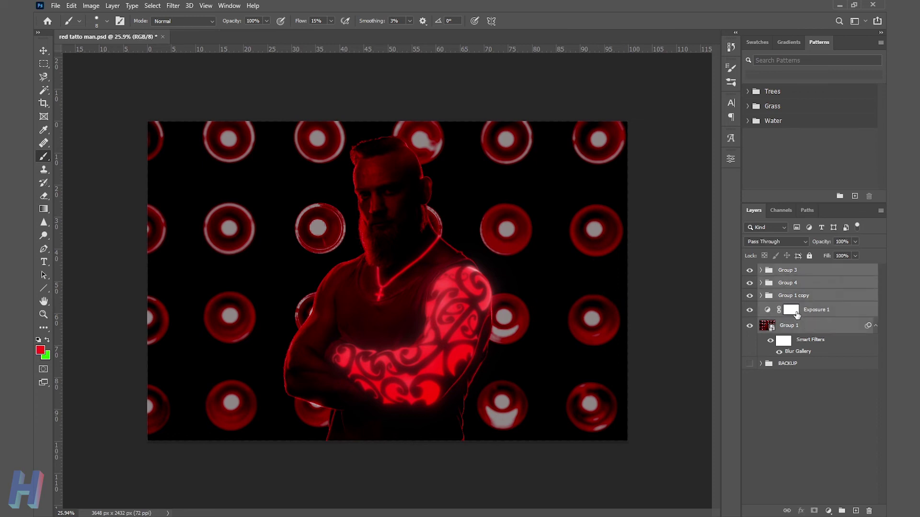
{"action": "left_click", "coordinate": [840, 511]}
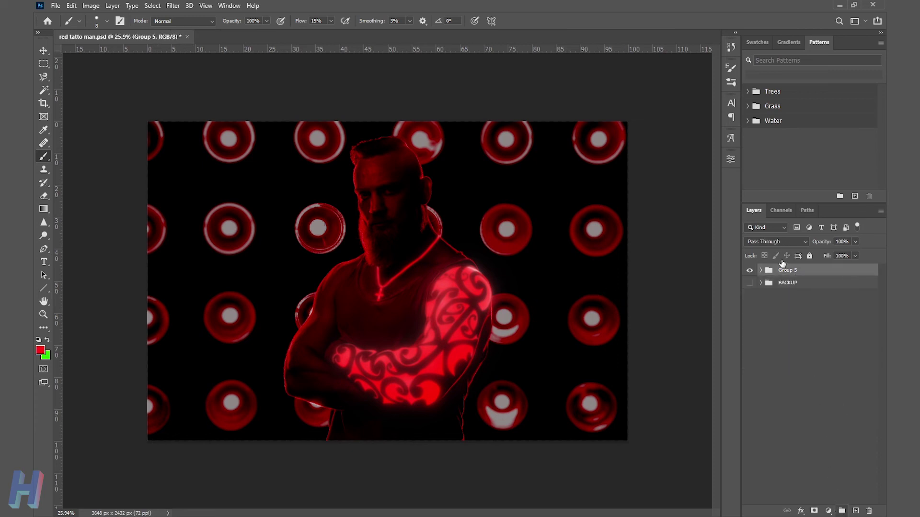
{"action": "right_click", "coordinate": [788, 271]}
{"action": "left_click", "coordinate": [762, 235]}
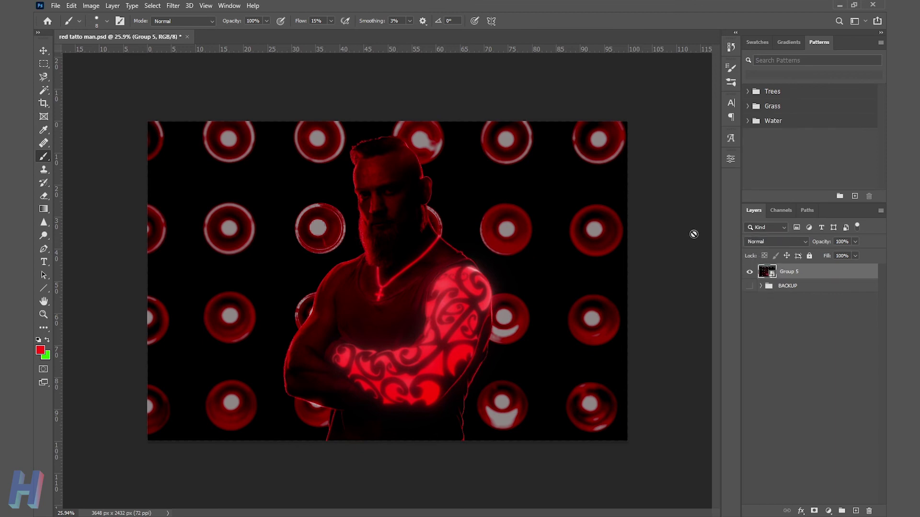
{"action": "left_click", "coordinate": [173, 5]}
{"action": "left_click", "coordinate": [194, 84]}
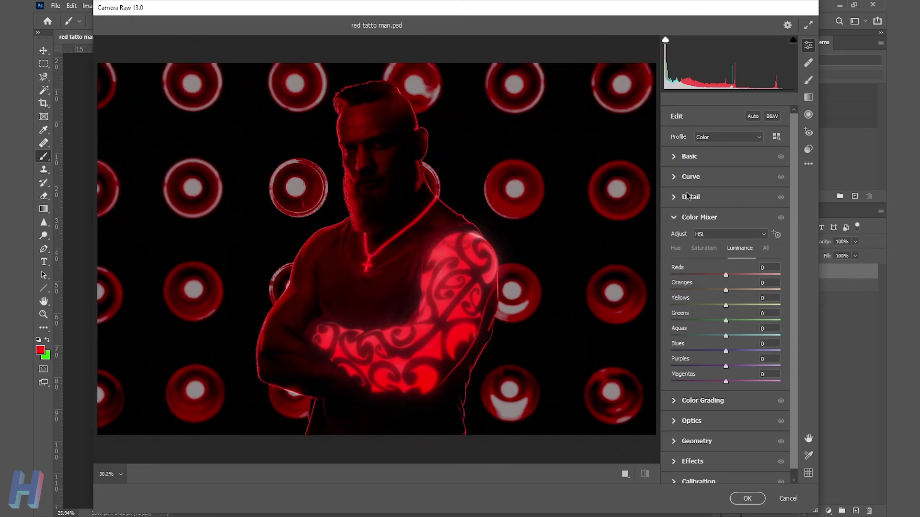
Set Basic: Temperature +7, Tint +2, Exposure -0.25, Shadows -18, Blacks -14, Texture +25, Clarity +9, Dehaze +23.
{"action": "left_click", "coordinate": [673, 156]}
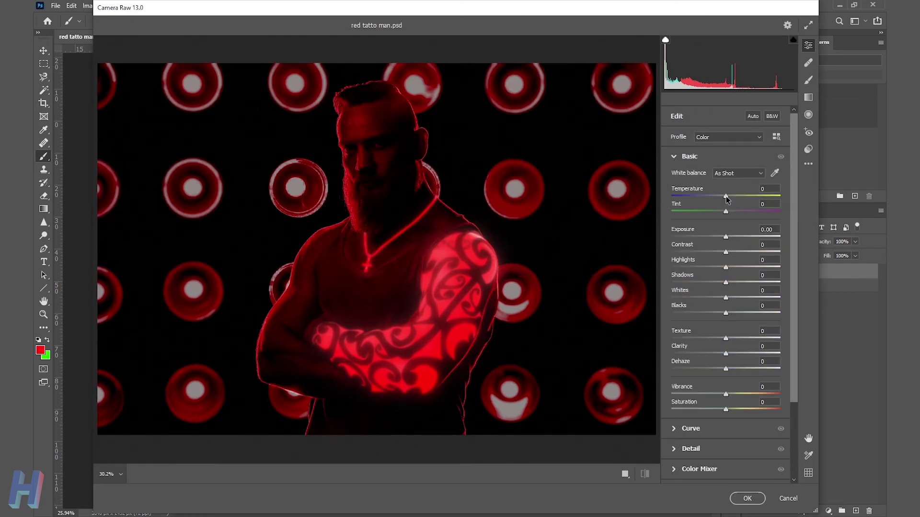
{"action": "left_click_drag", "start_coordinate": [726, 196], "coordinate": [732, 205]}
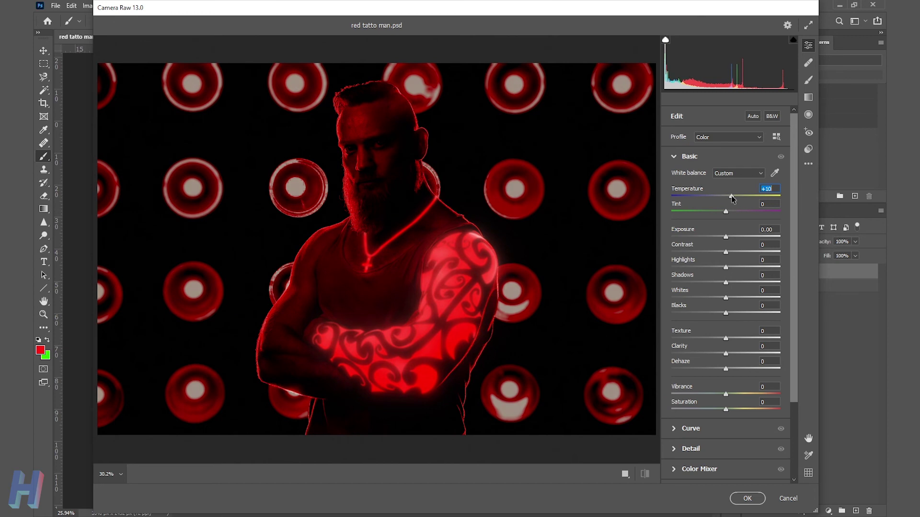
{"action": "left_click_drag", "start_coordinate": [727, 213], "coordinate": [729, 214]}
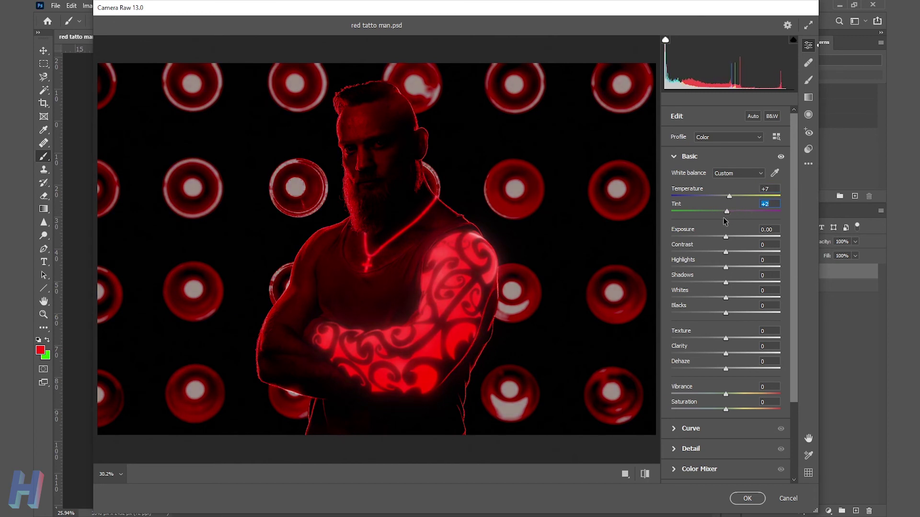
{"action": "mouse_move", "coordinate": [726, 237]}
{"action": "left_mouse_down"}
{"action": "mouse_move", "coordinate": [718, 237]}
{"action": "mouse_move", "coordinate": [726, 243]}
{"action": "left_mouse_up"}
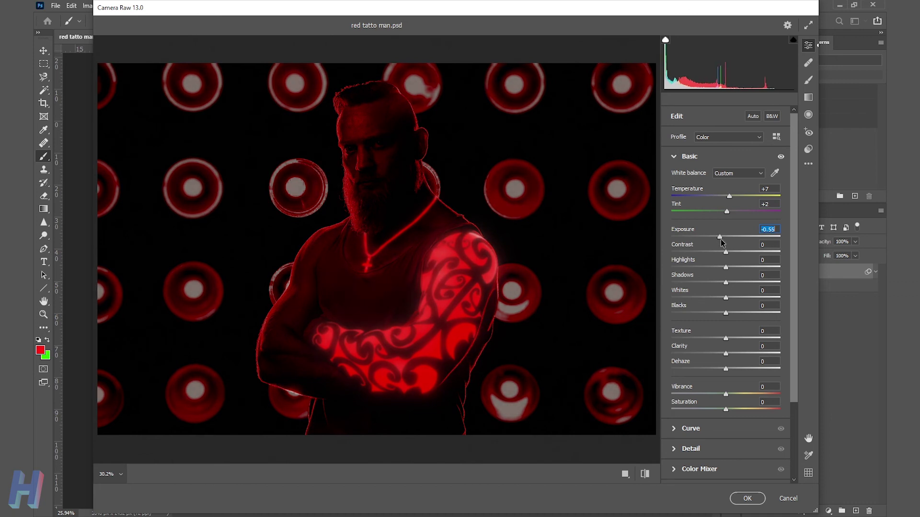
{"action": "mouse_move", "coordinate": [726, 243]}
{"action": "left_mouse_down"}
{"action": "mouse_move", "coordinate": [732, 273]}
{"action": "mouse_move", "coordinate": [715, 285]}
{"action": "left_mouse_up"}
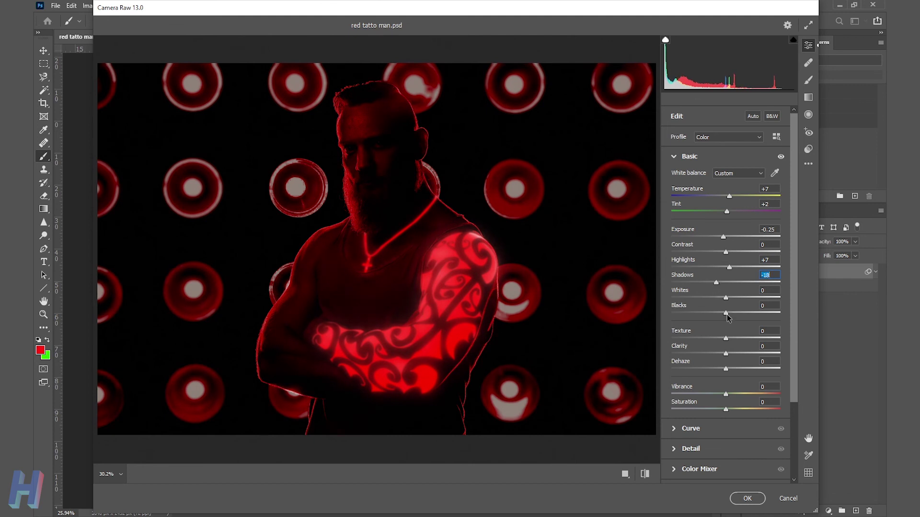
{"action": "mouse_move", "coordinate": [726, 313]}
{"action": "left_mouse_down"}
{"action": "mouse_move", "coordinate": [718, 319]}
{"action": "mouse_move", "coordinate": [733, 300]}
{"action": "left_mouse_up"}
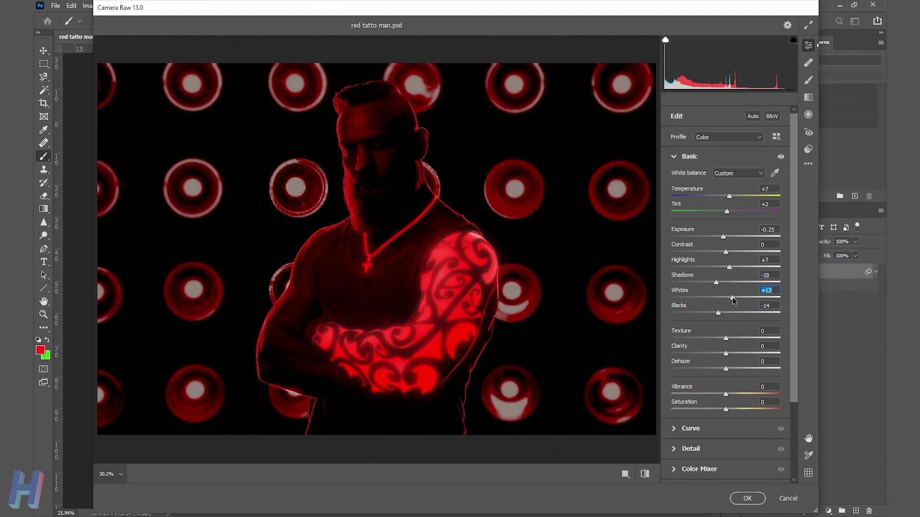
{"action": "mouse_move", "coordinate": [726, 339]}
{"action": "left_mouse_down"}
{"action": "mouse_move", "coordinate": [741, 339]}
{"action": "mouse_move", "coordinate": [727, 355]}
{"action": "mouse_move", "coordinate": [741, 369]}
{"action": "left_mouse_up"}
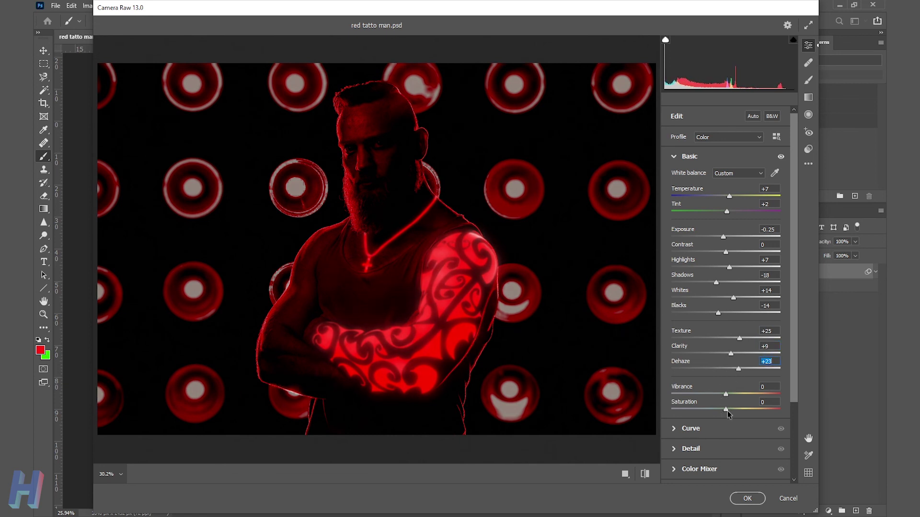
{"action": "left_click", "coordinate": [676, 431]}
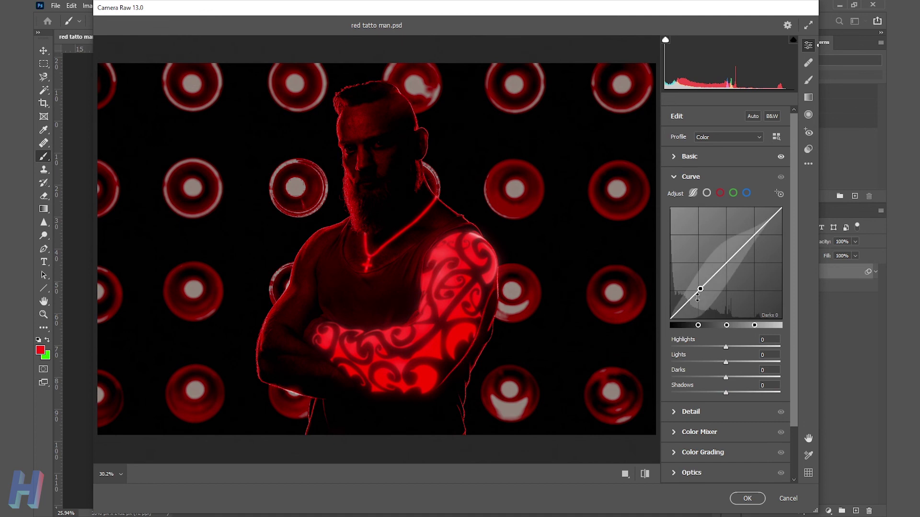
Pull the tone curve Darks down to -18 and lower the highlights slightly.
{"action": "left_click_drag", "start_coordinate": [699, 287], "coordinate": [702, 290]}
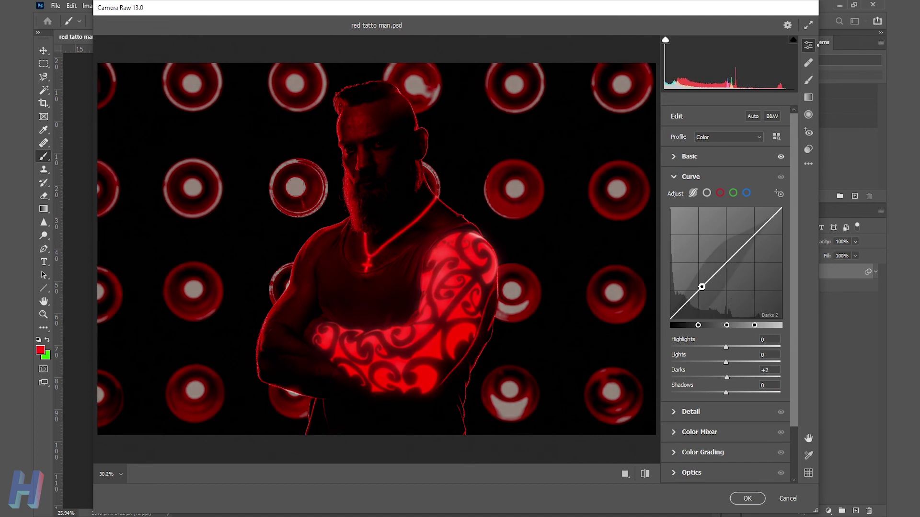
{"action": "left_click_drag", "start_coordinate": [702, 290], "coordinate": [700, 297]}
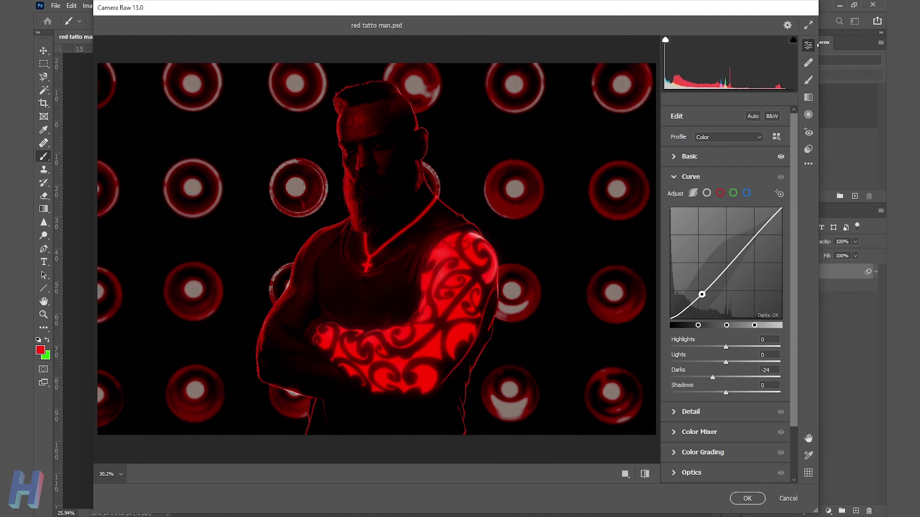
{"action": "mouse_move", "coordinate": [756, 220]}
{"action": "left_mouse_down"}
{"action": "mouse_move", "coordinate": [762, 237]}
{"action": "mouse_move", "coordinate": [762, 228]}
{"action": "left_mouse_up"}
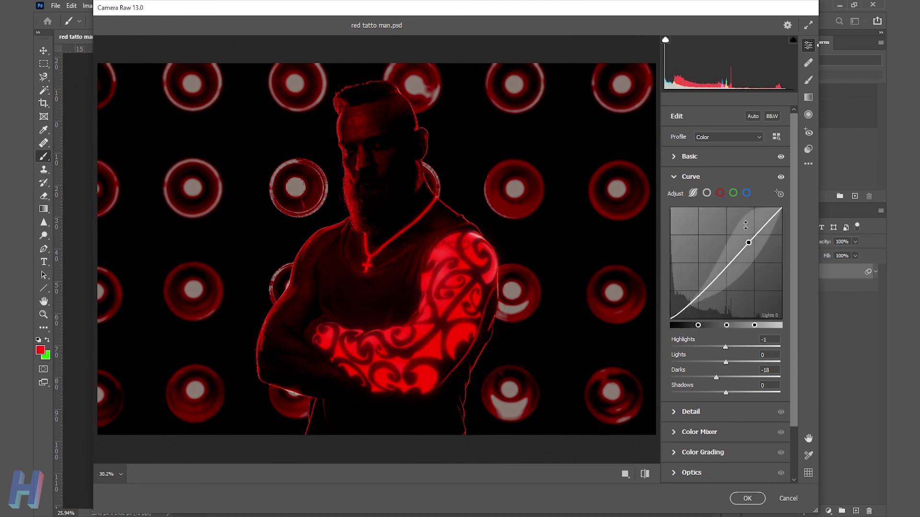
{"action": "left_click", "coordinate": [676, 178]}
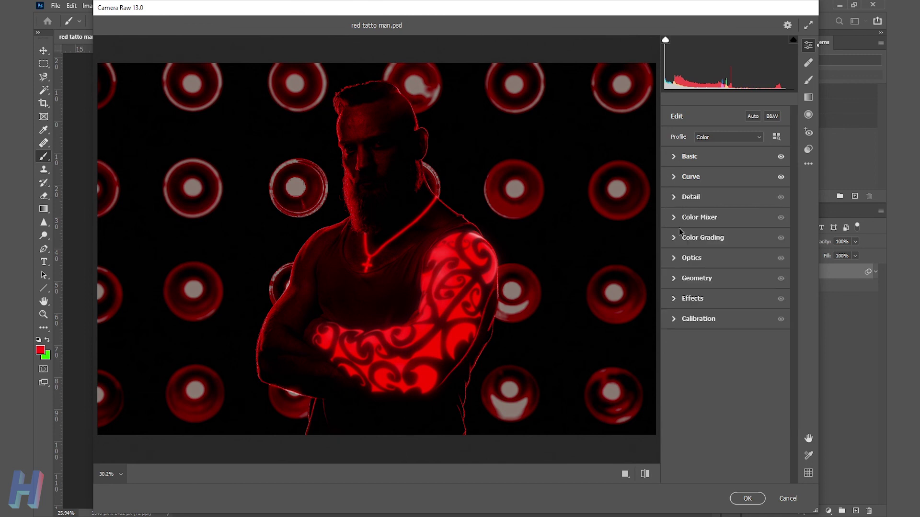
Set Luminance Reds +11, Oranges -26, Blues +1 and apply the Camera Raw grade.
{"action": "left_click", "coordinate": [674, 218]}
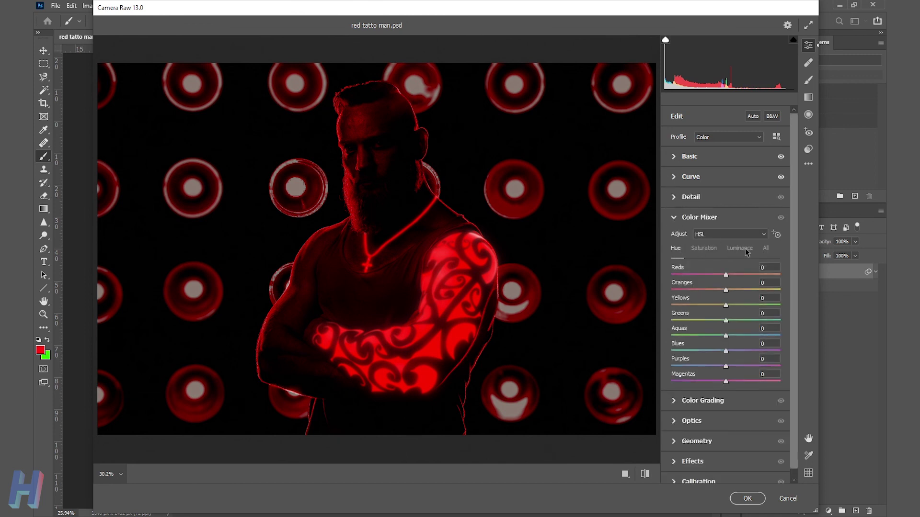
{"action": "left_click_drag", "start_coordinate": [726, 276], "coordinate": [712, 290]}
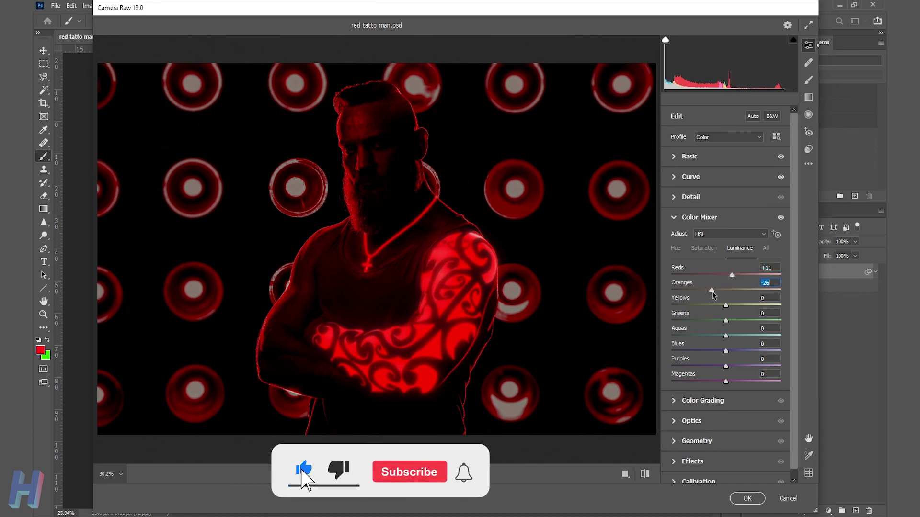
{"action": "left_click_drag", "start_coordinate": [726, 351], "coordinate": [728, 352]}
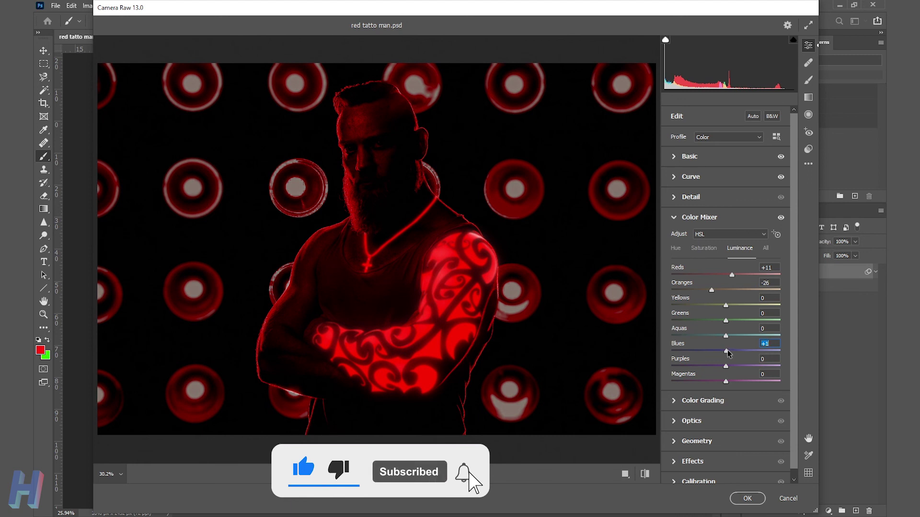
{"action": "left_click", "coordinate": [676, 217]}
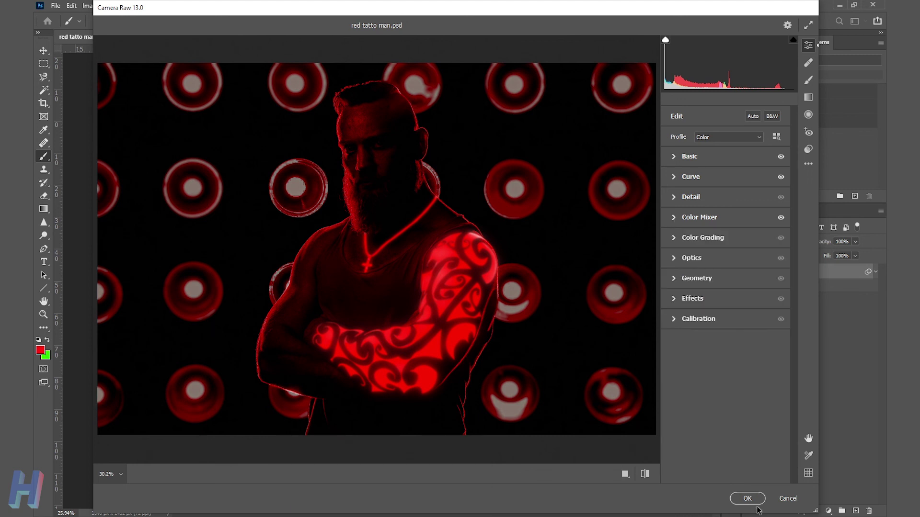
{"action": "left_click", "coordinate": [754, 501]}
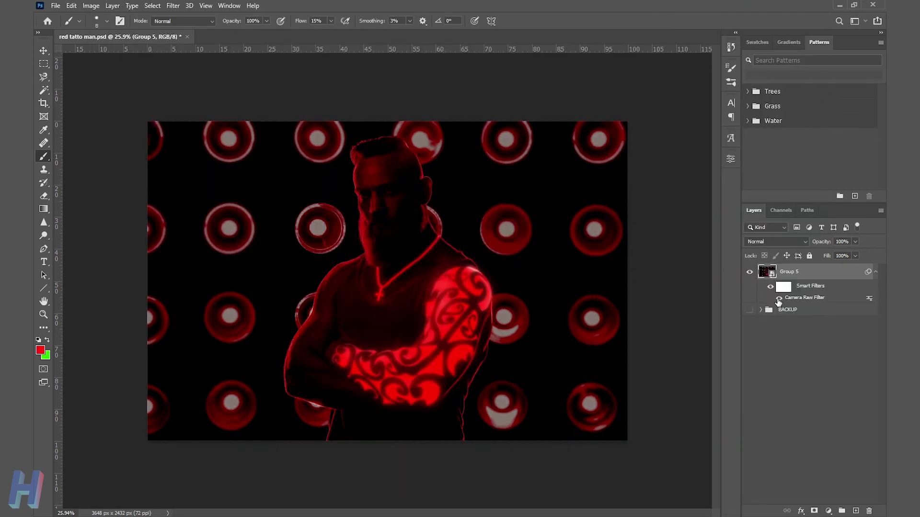